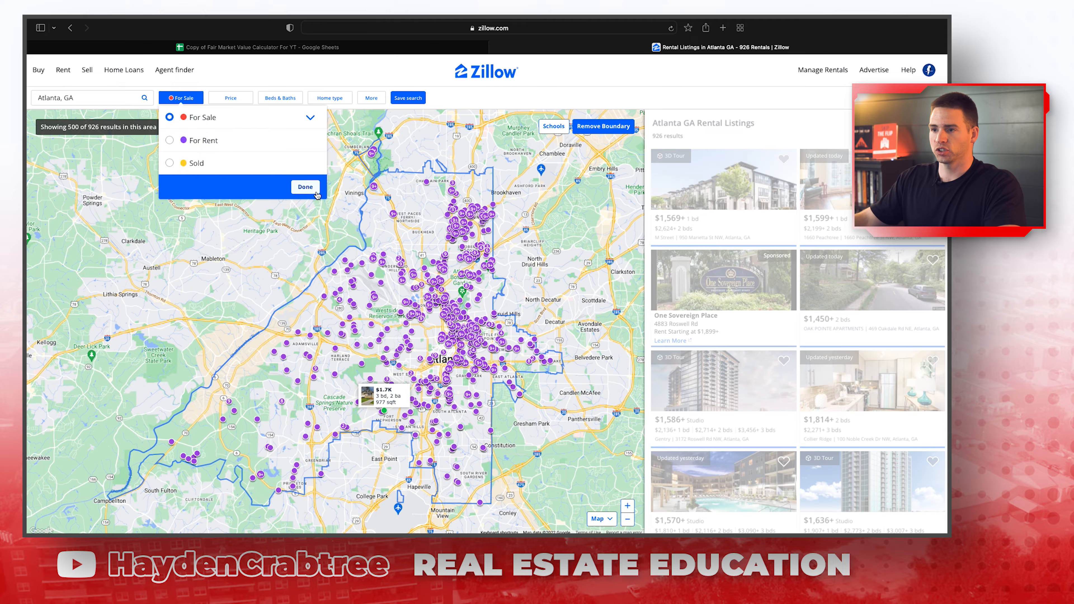
Show homes for sale and zoom the map into the Peyton Forest area.
left_click(314, 190)
scroll(268, 366, "up", 5)
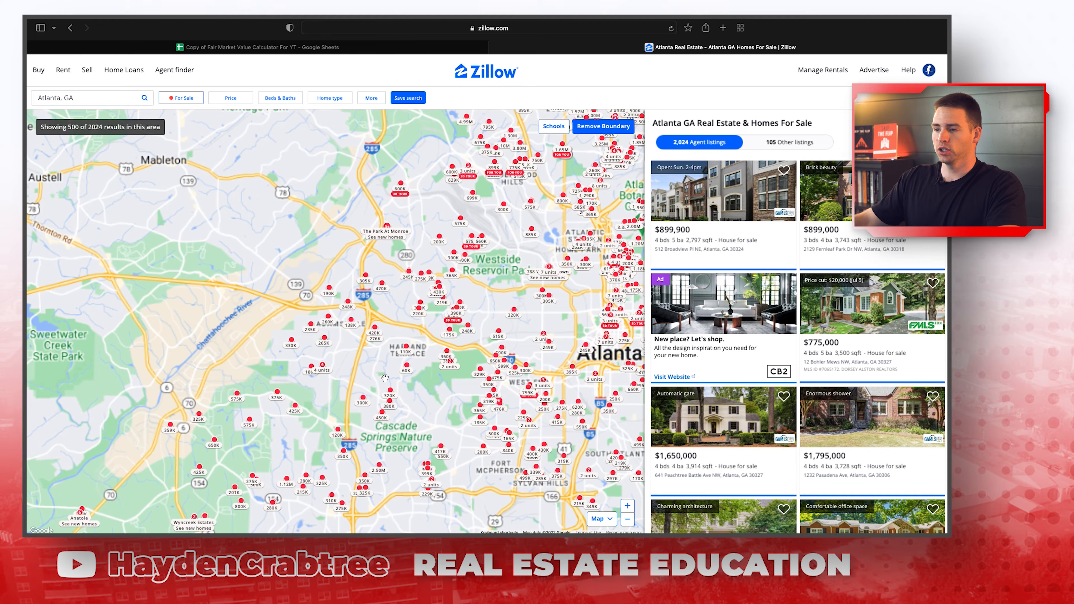
left_click_drag(410, 398, 255, 328)
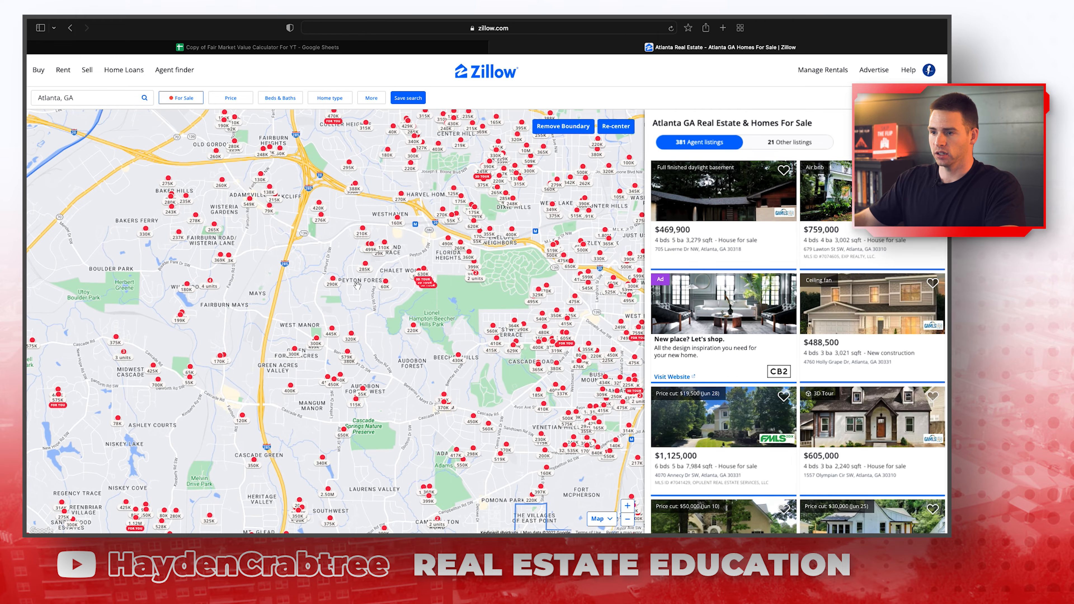
scroll(355, 277, "up", 3)
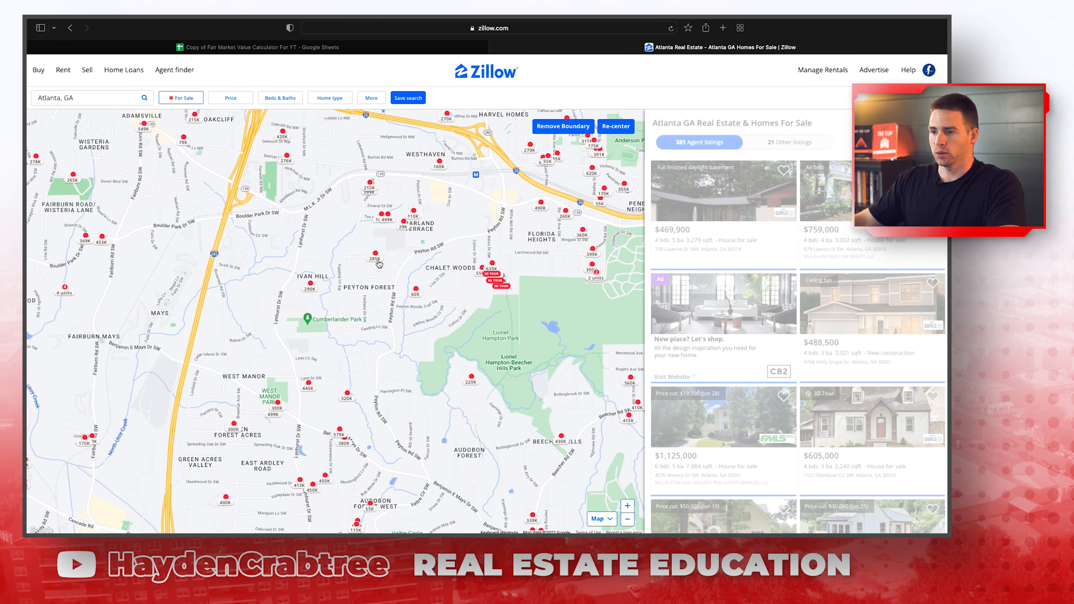
left_click(374, 255)
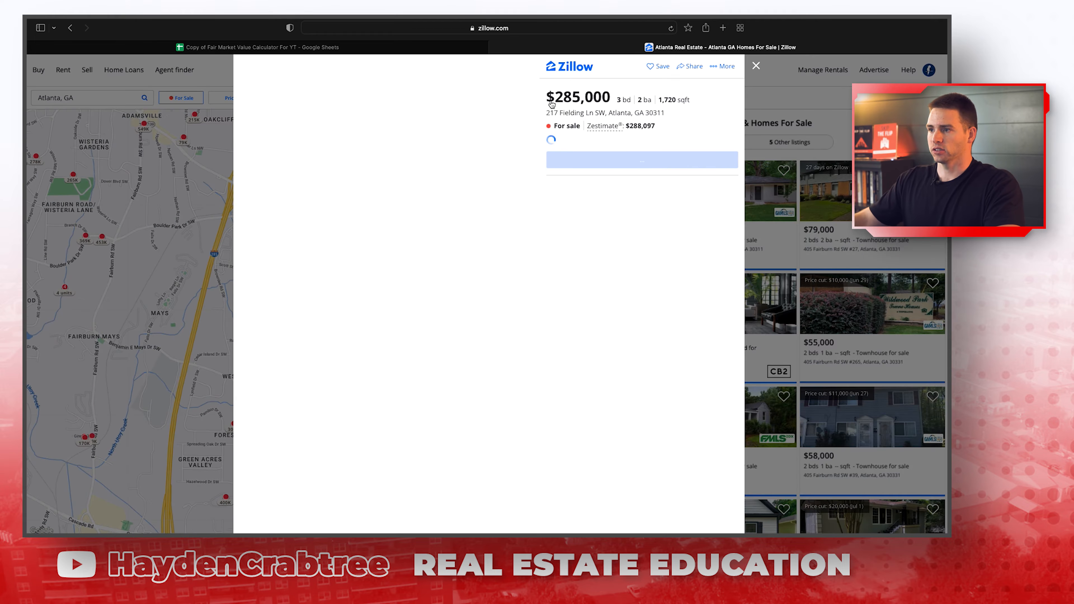
left_click_drag(546, 113, 666, 116)
key("super+c")
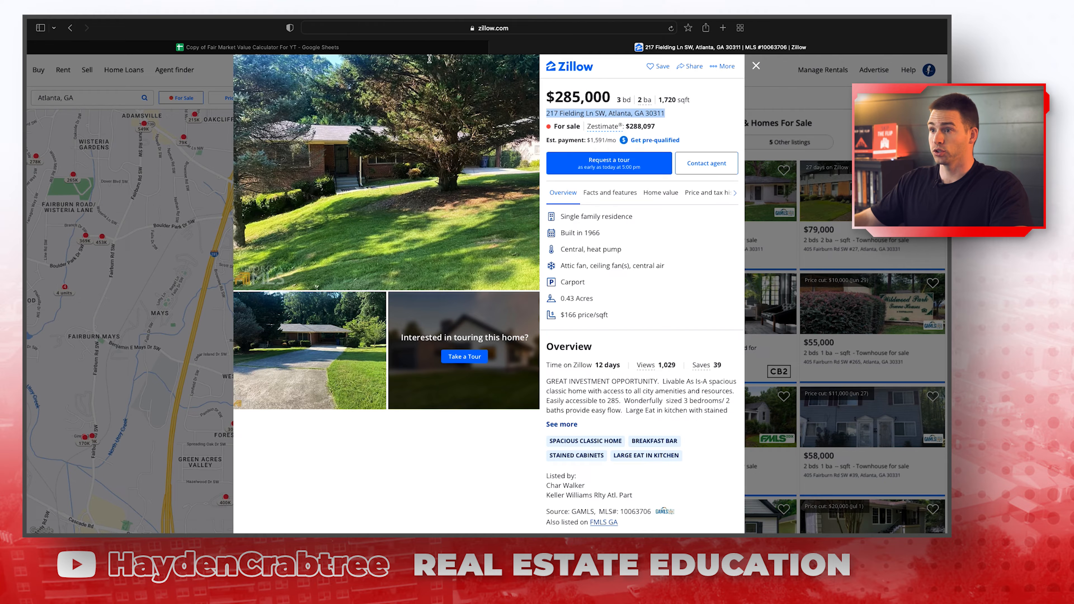
left_click(431, 48)
left_click(205, 277)
key("super+v")
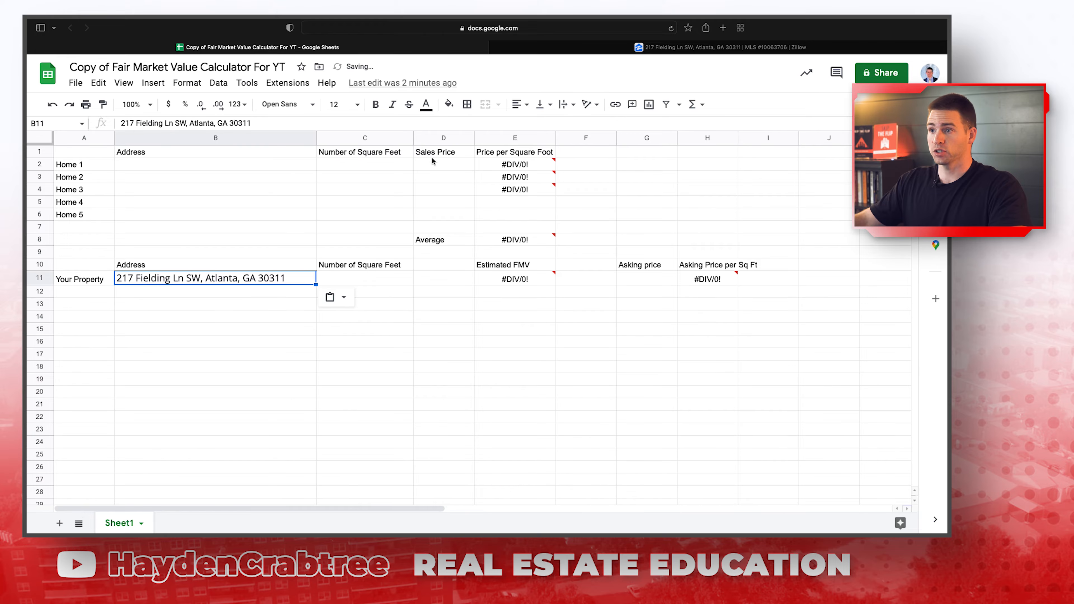
left_click(719, 47)
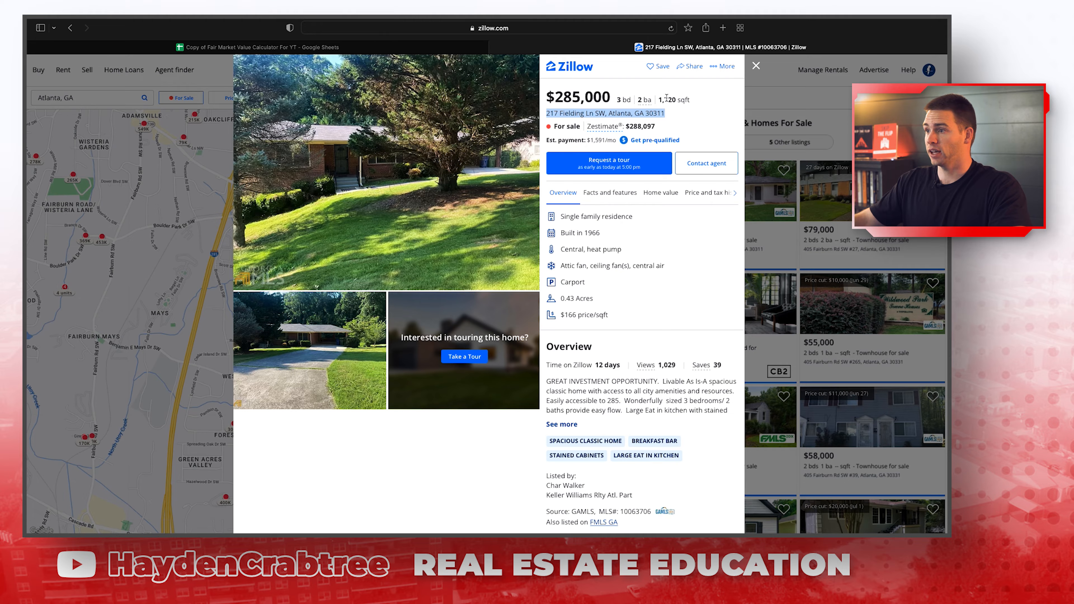
left_click_drag(662, 100, 668, 100)
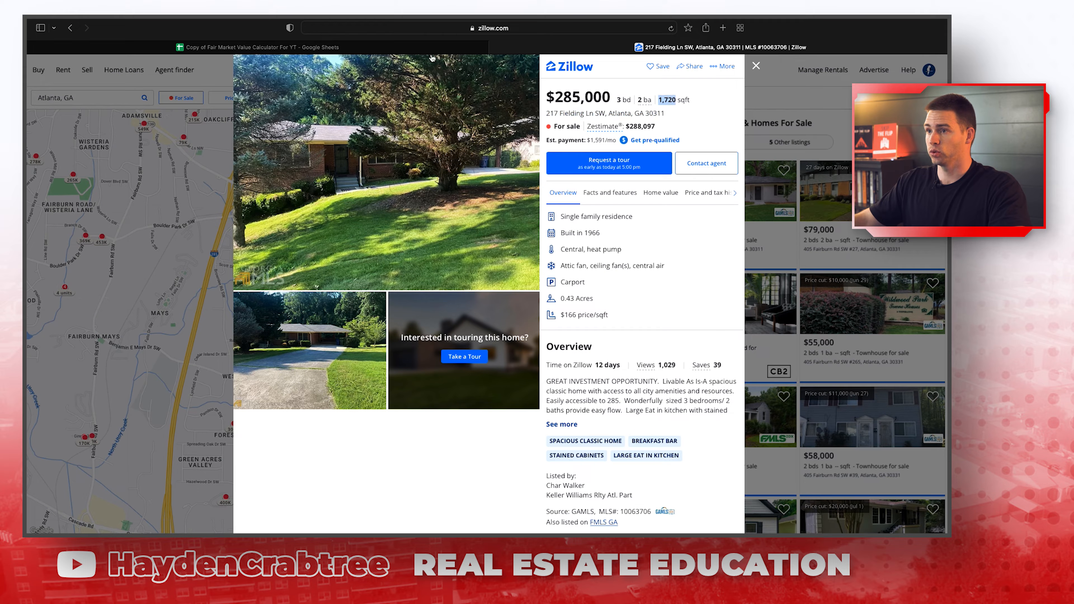
left_click(352, 47)
left_click(364, 279)
type("1,720")
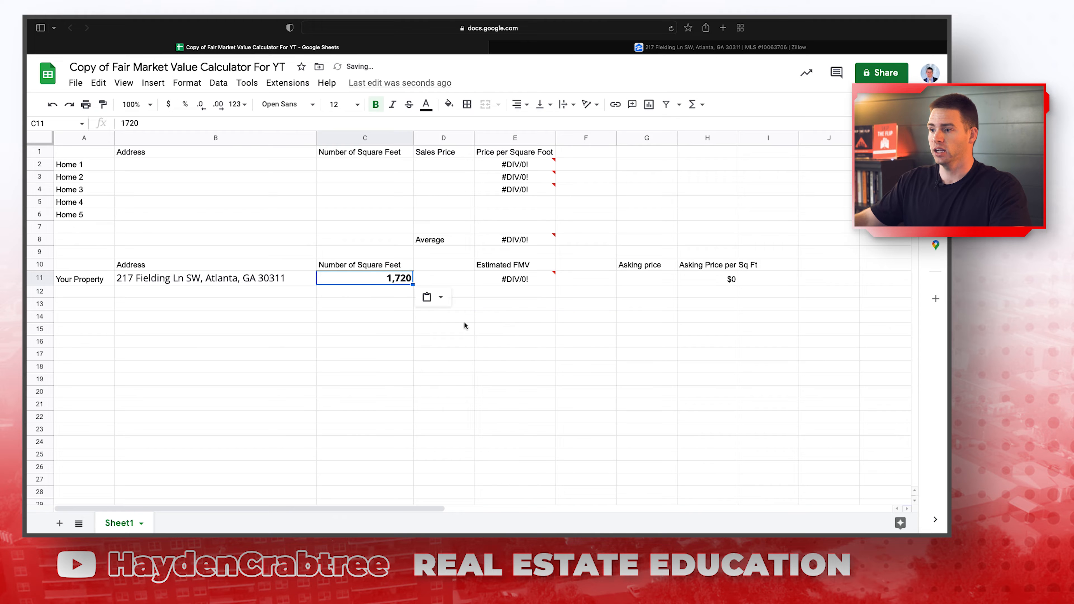
left_click(489, 352)
Copy the $285,000 asking price from Zillow into G11.
left_click(638, 279)
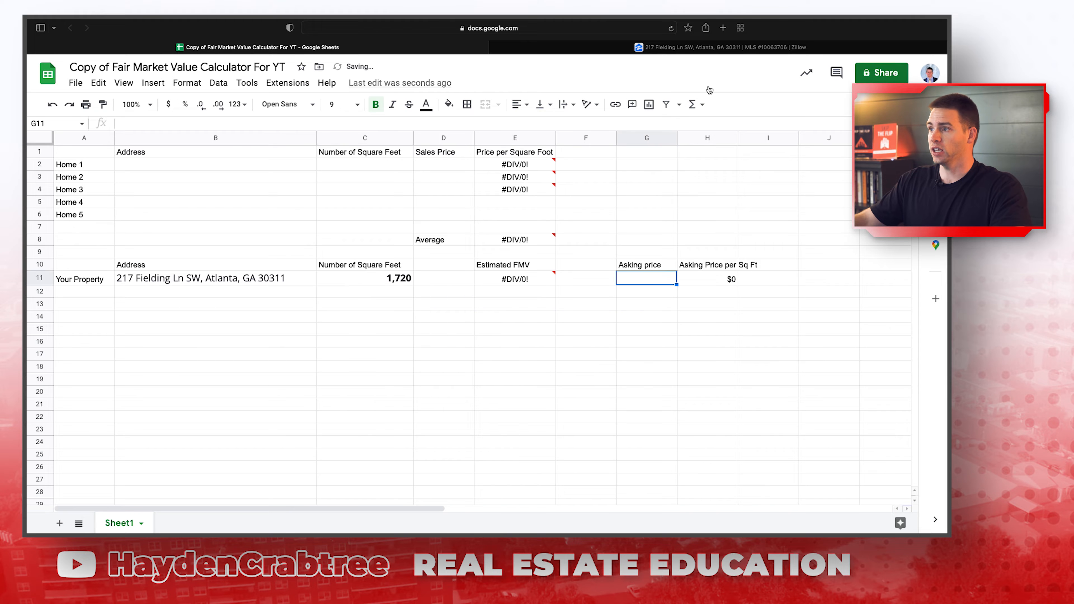
left_click(704, 47)
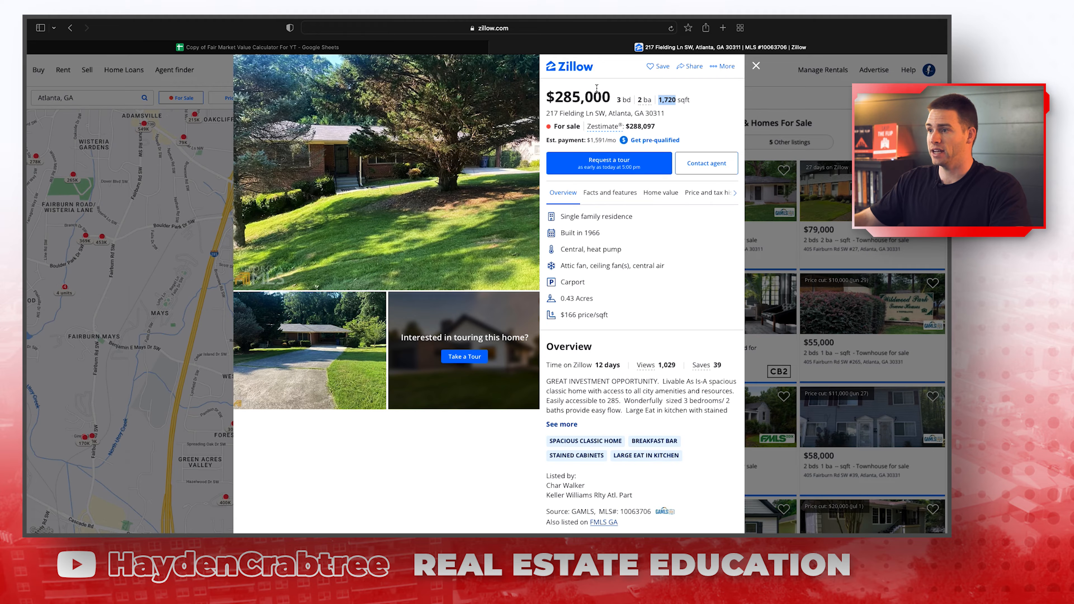
left_click_drag(609, 95, 550, 98)
key("super+c")
left_click(462, 52)
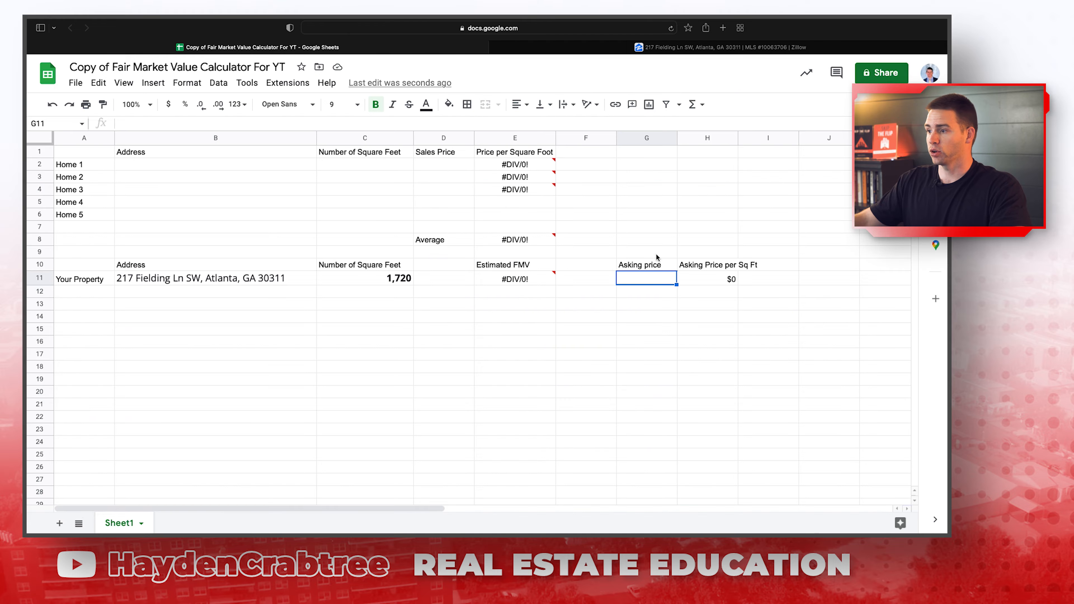
key("super+v")
left_click(726, 296)
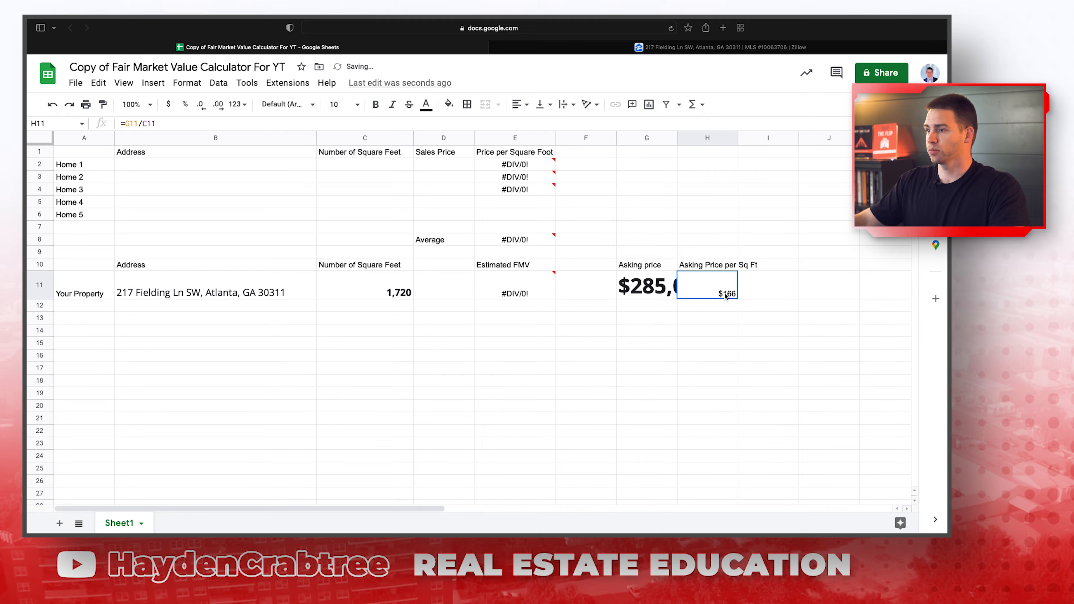
Set G11's font size to 11 and confirm H11 shows $166 per sq ft.
left_click(643, 288)
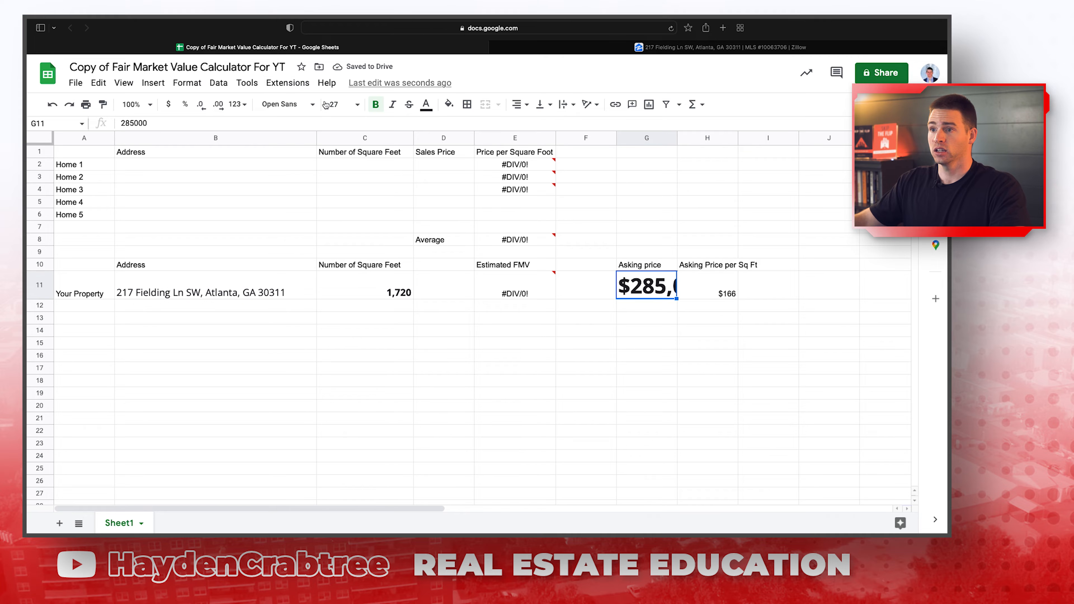
left_click(357, 105)
left_click(336, 222)
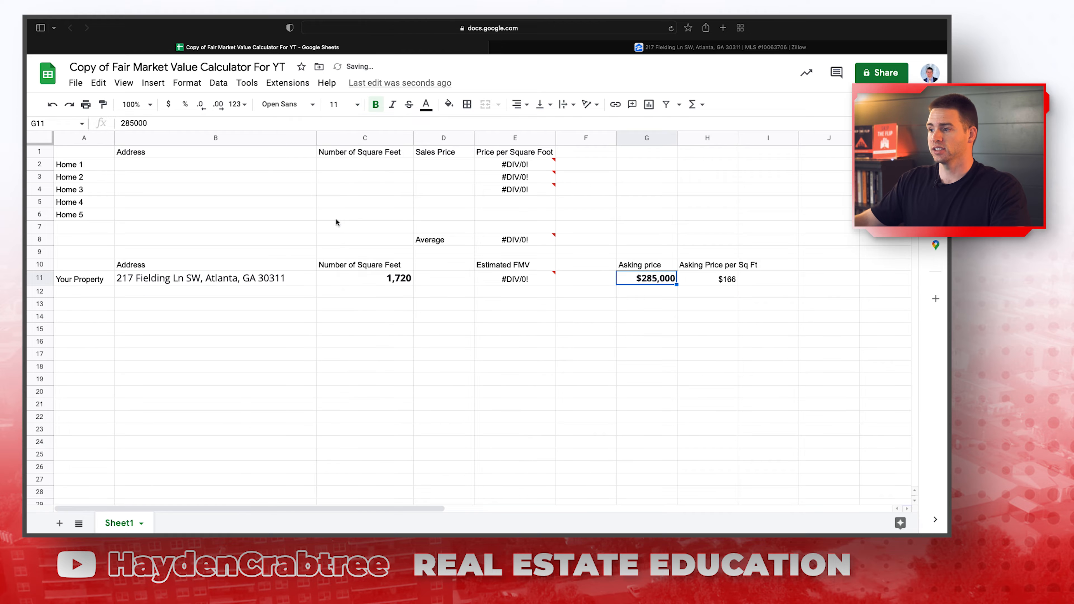
left_click(645, 346)
left_click(707, 279)
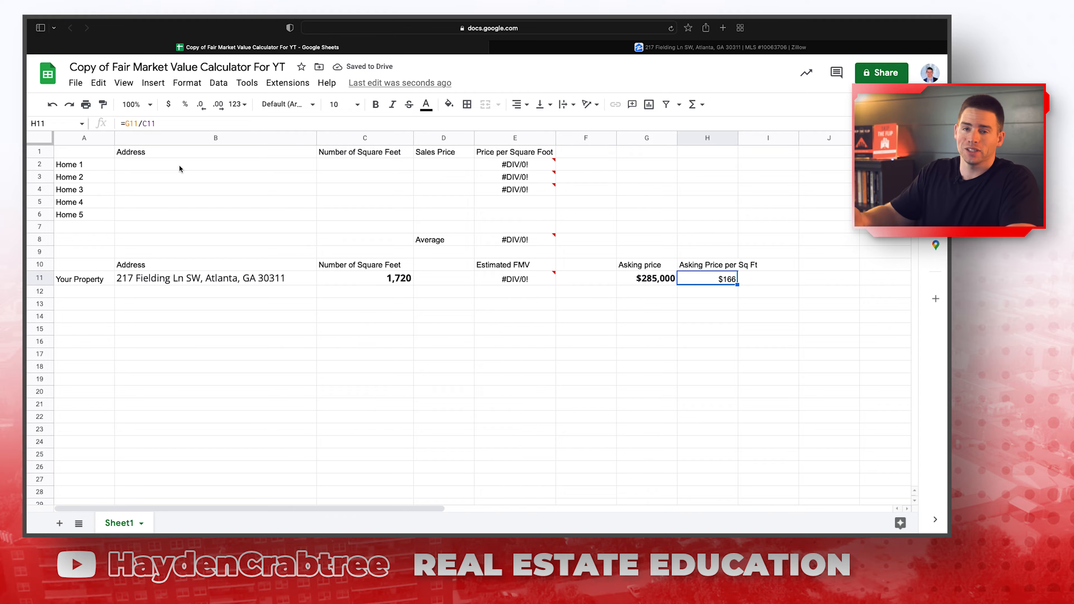
left_click(720, 47)
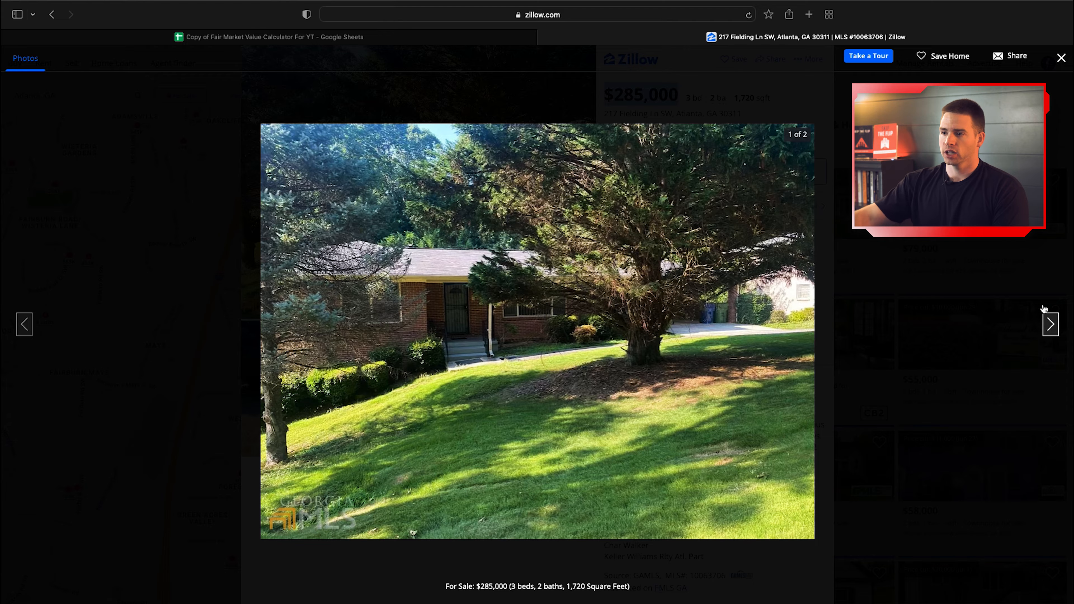
left_click(1051, 324)
left_click(1050, 324)
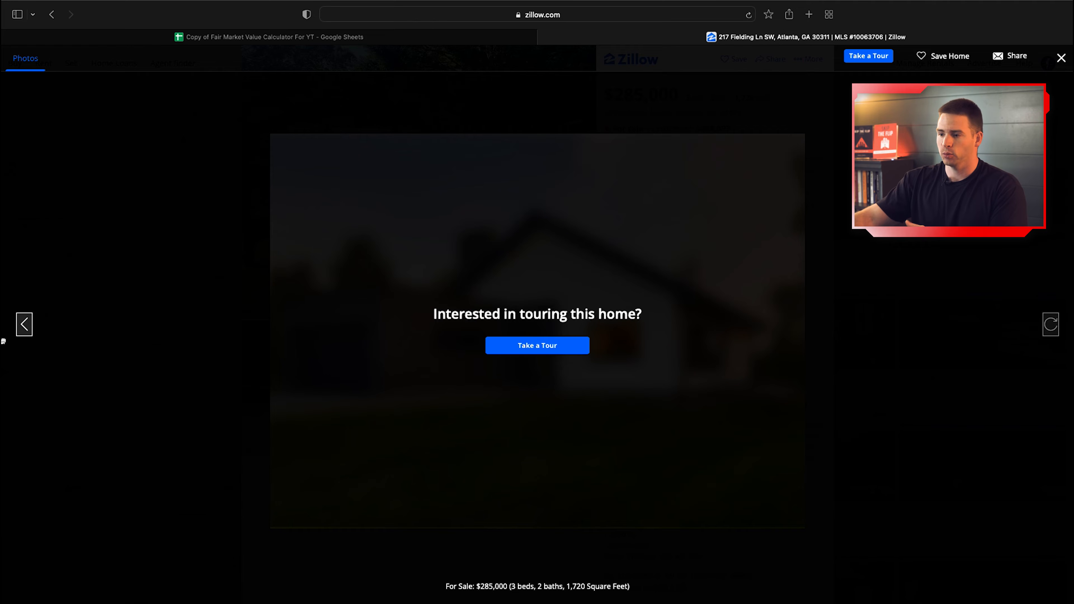
left_click(22, 325)
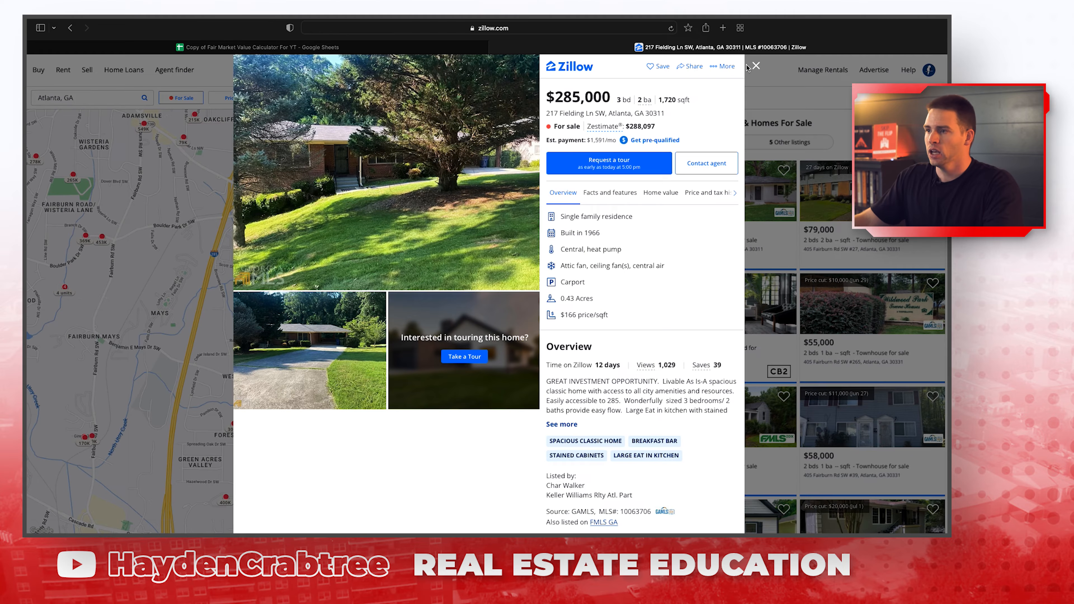
left_click(755, 66)
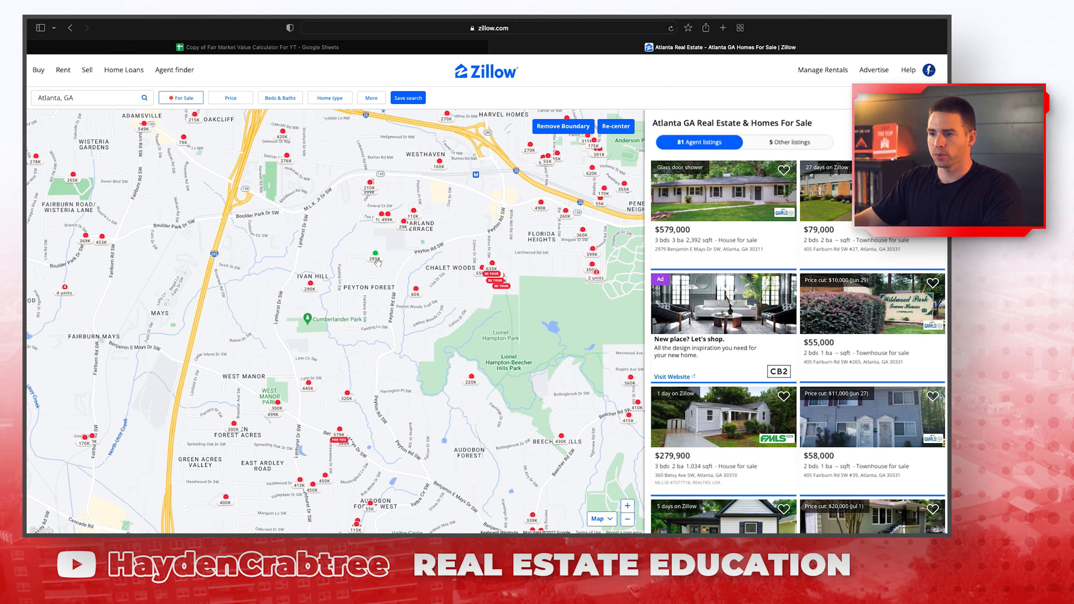
Switch the listing type to Sold and expand the Sold In Last options under More filters.
left_click(182, 98)
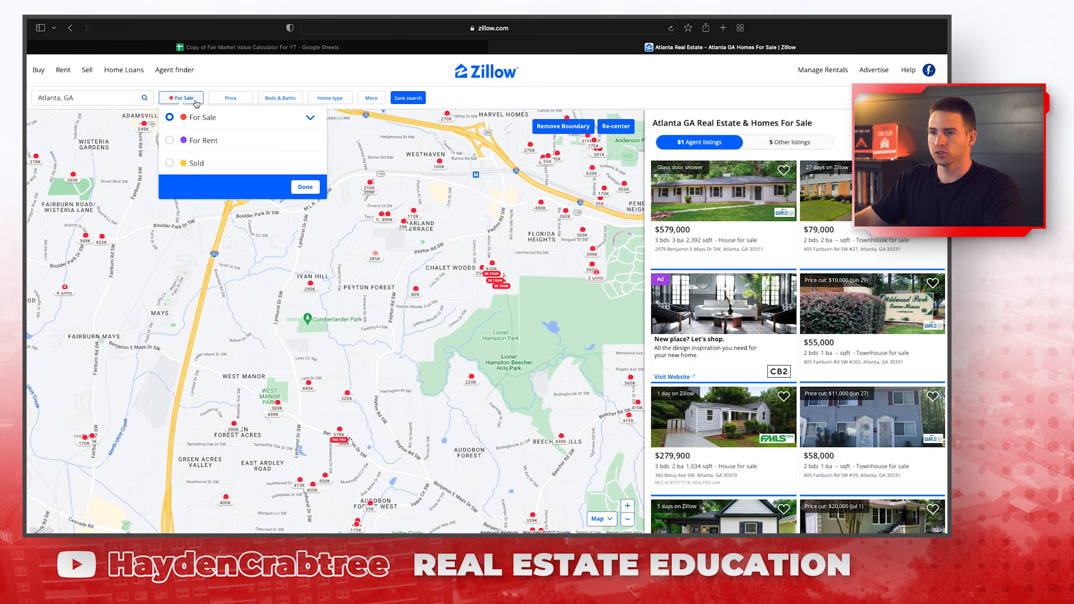
left_click(170, 164)
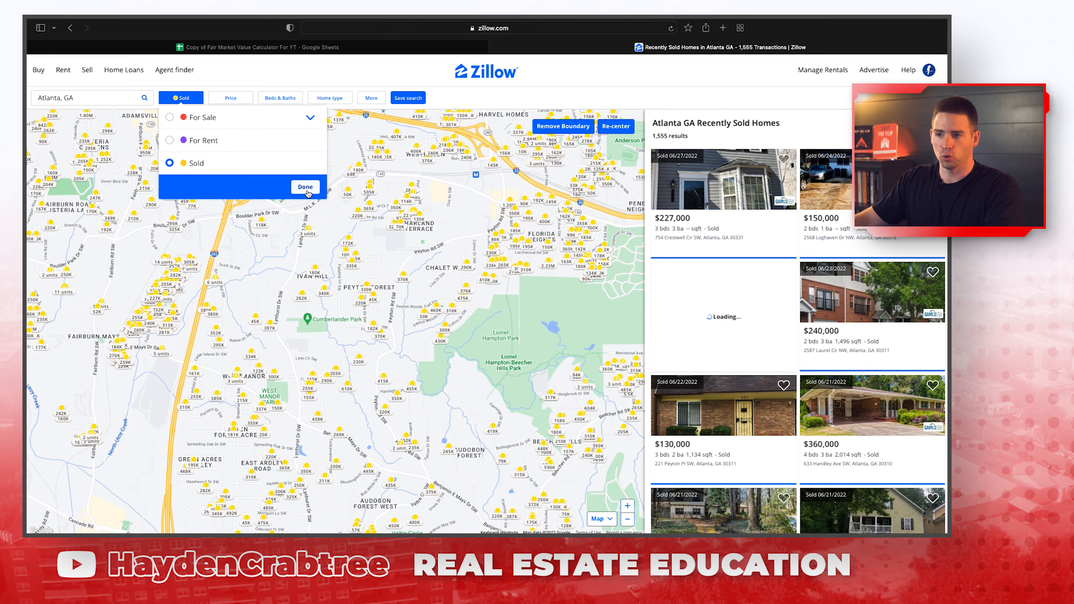
left_click(305, 187)
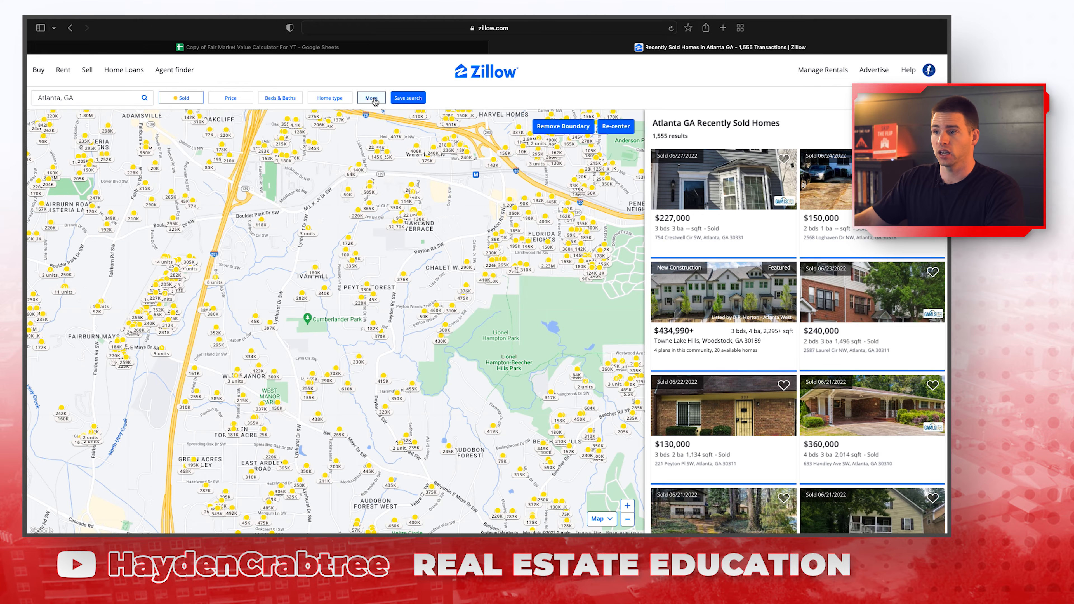
left_click(374, 100)
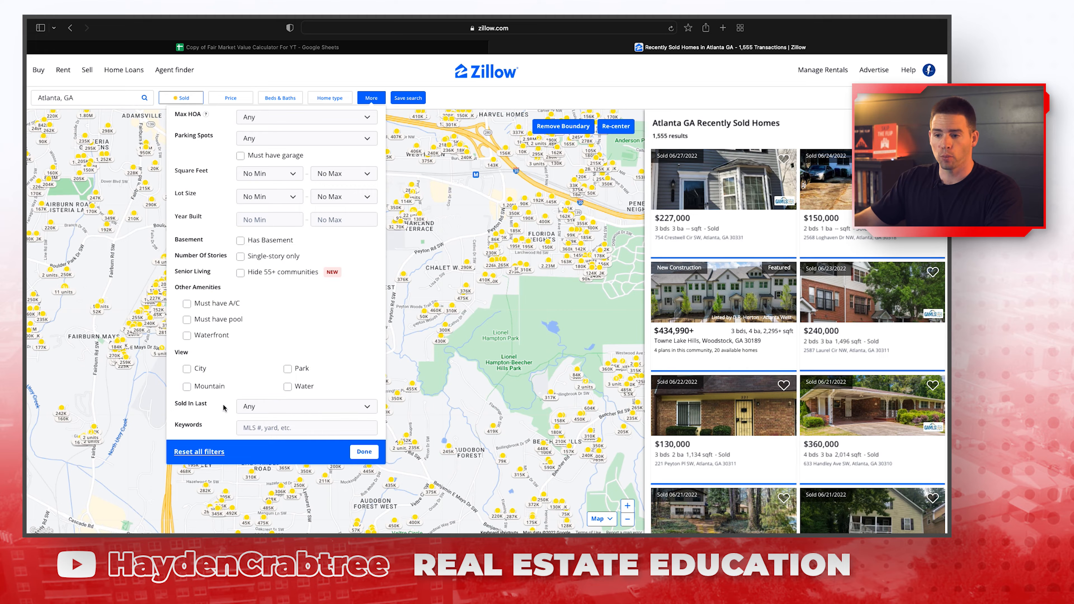
left_click(297, 408)
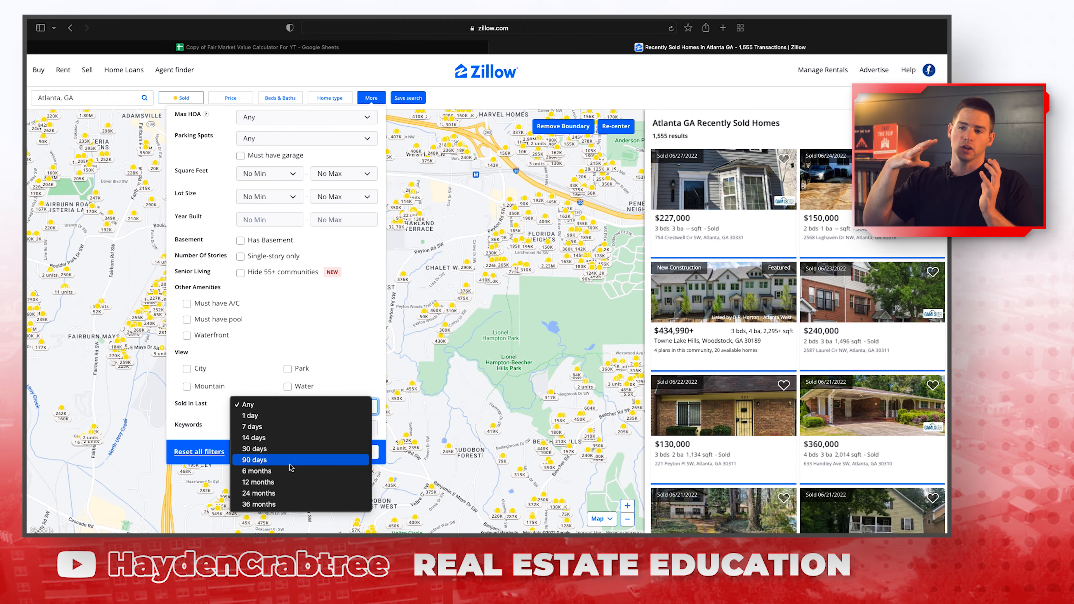
Try 7 and 30 days, then set Sold In Last to 6 months for 304 sold homes.
left_click(279, 427)
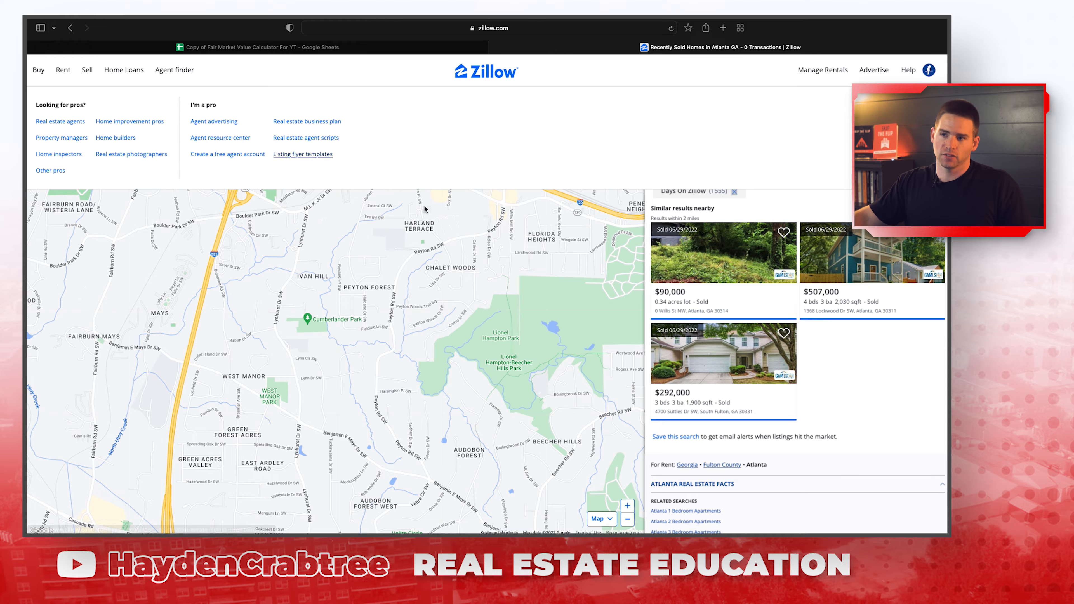
left_click(371, 98)
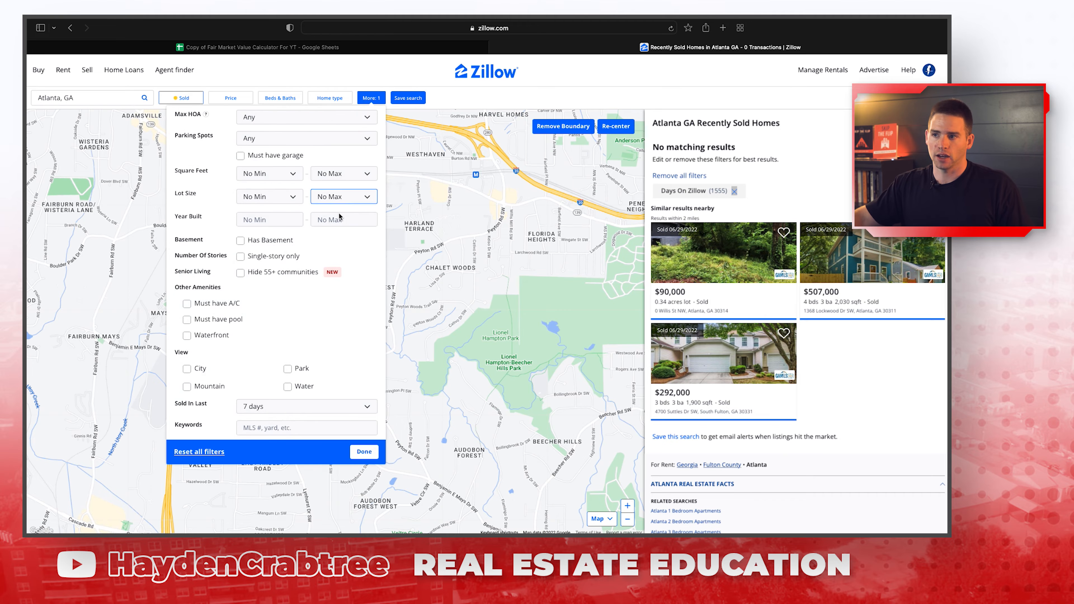
left_click(297, 404)
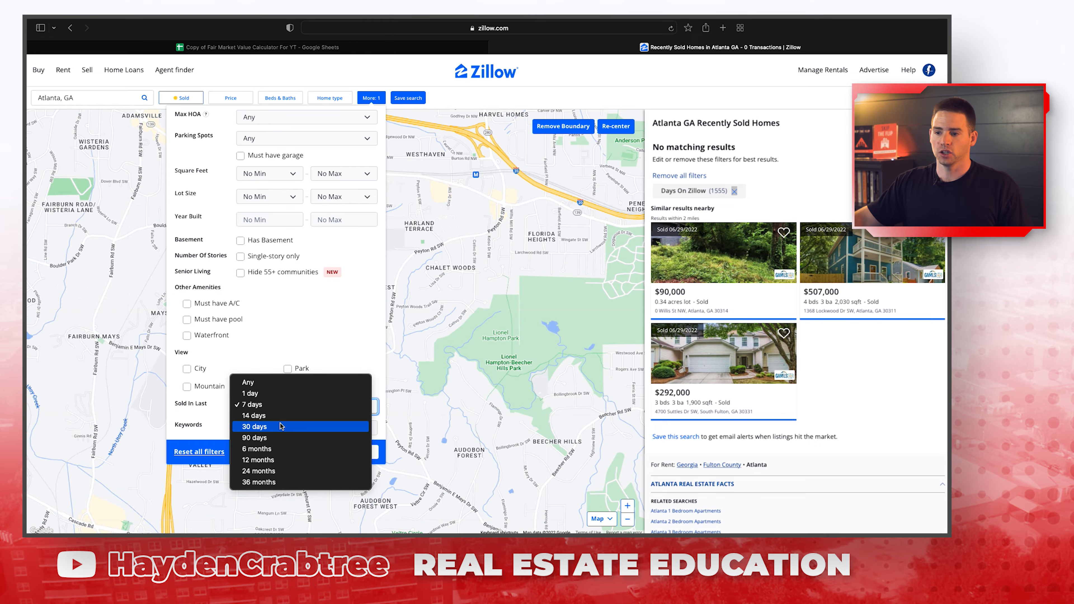
left_click(281, 428)
left_click(451, 404)
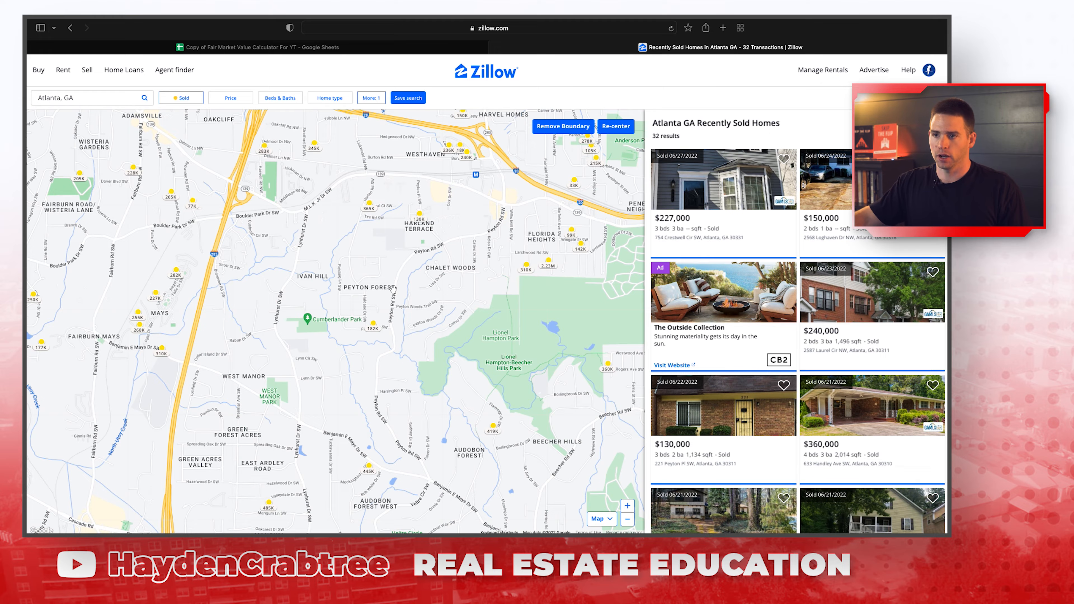
left_click(366, 97)
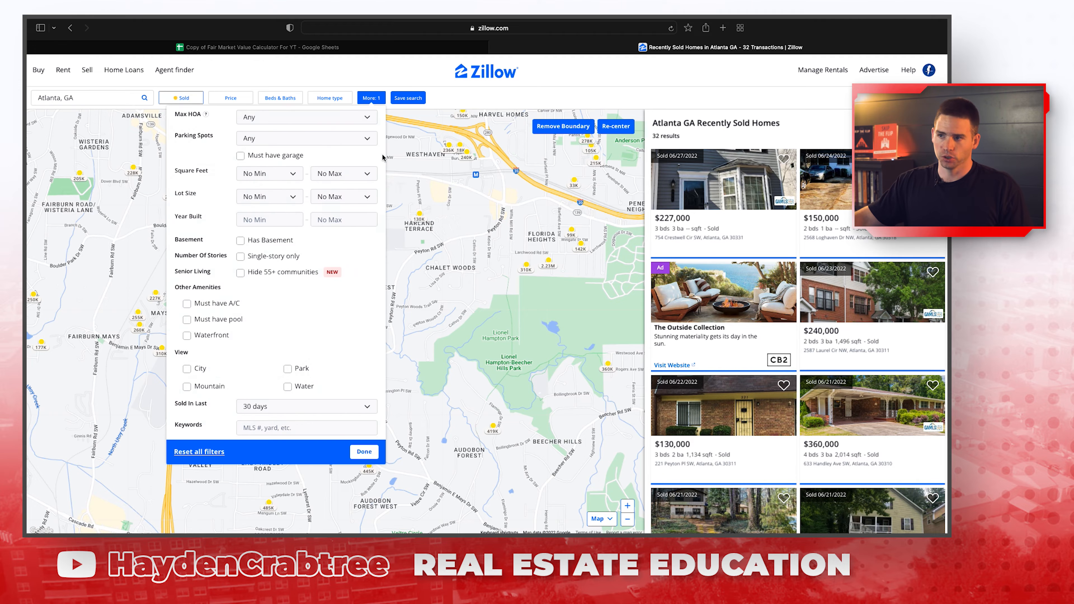
left_click(300, 406)
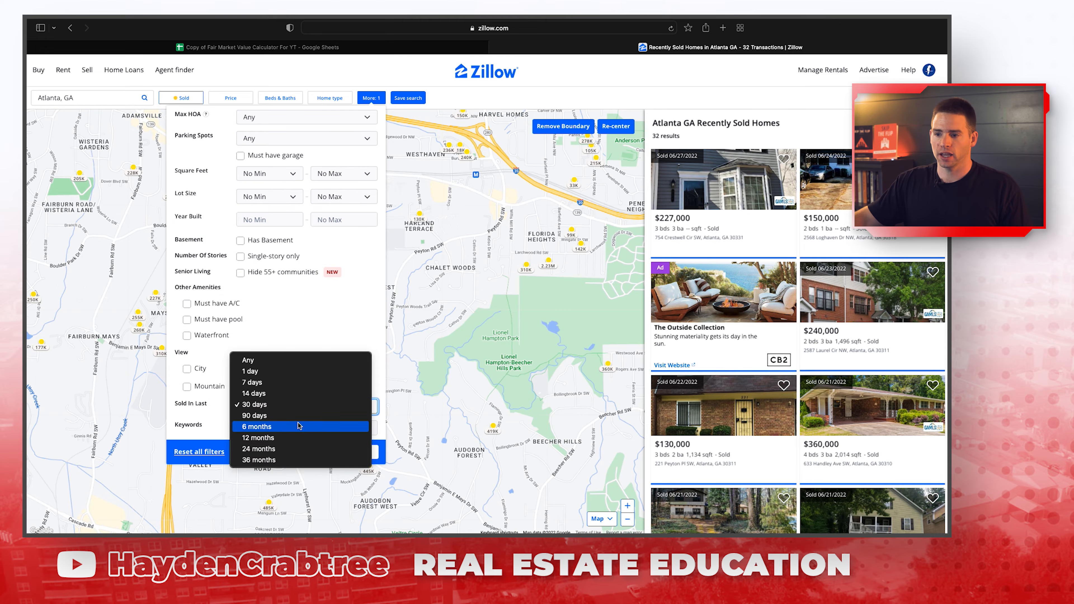
left_click(300, 416)
left_click(364, 452)
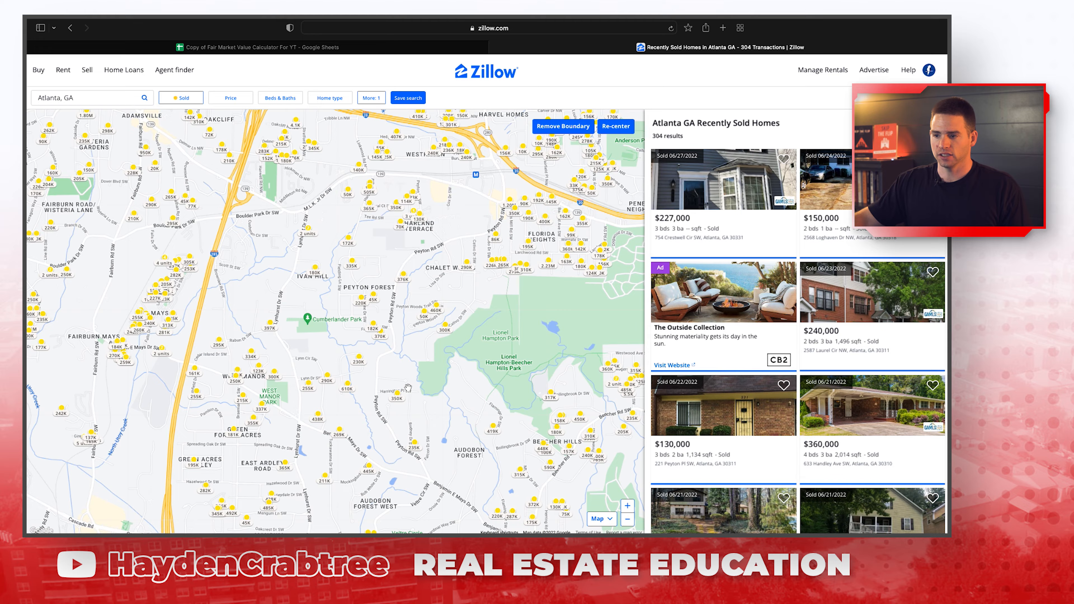
Preview several sold-home pins, then zoom the map in around Peyton Forest.
mouse_move(370, 294)
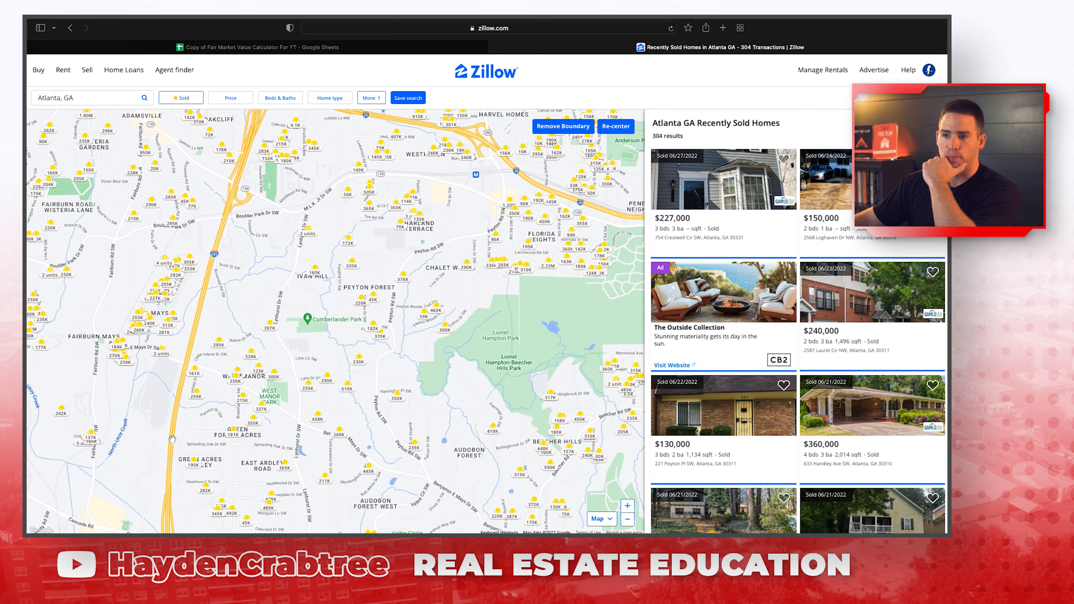
mouse_move(177, 324)
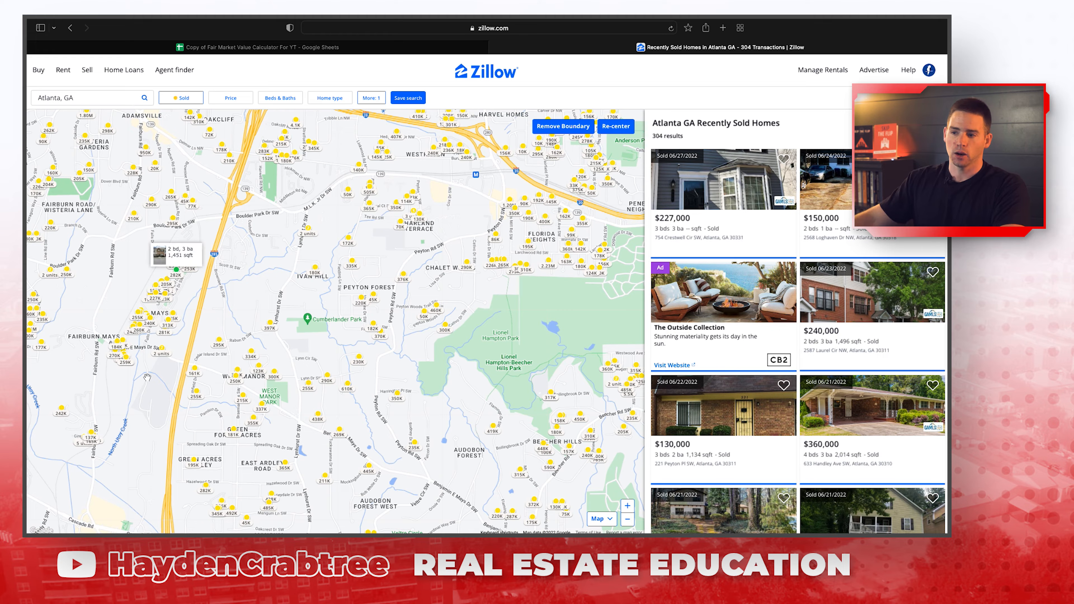
mouse_move(363, 351)
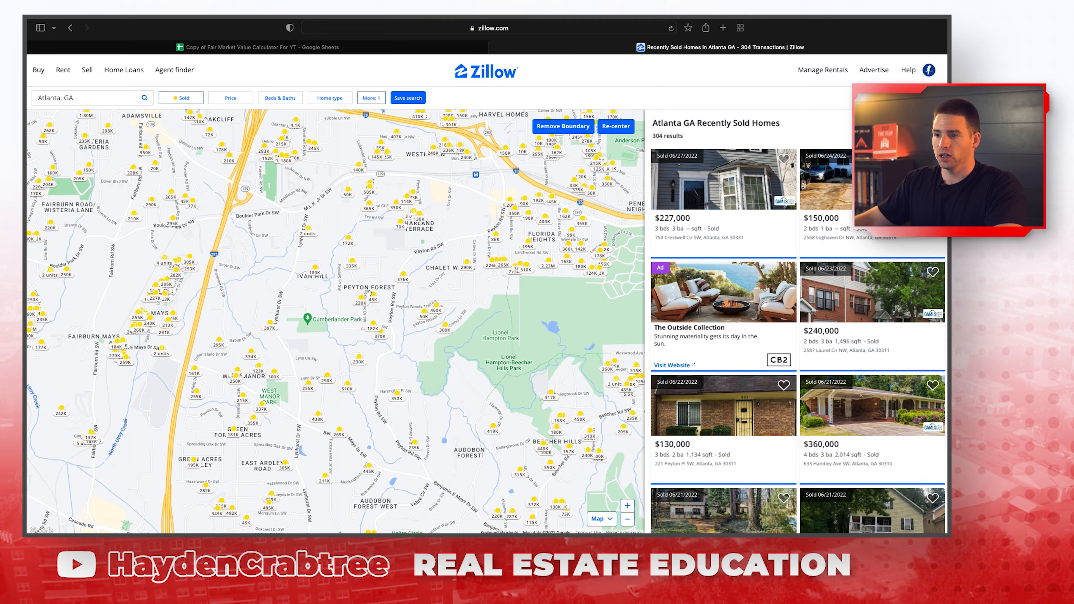
scroll(367, 293, "up", 3)
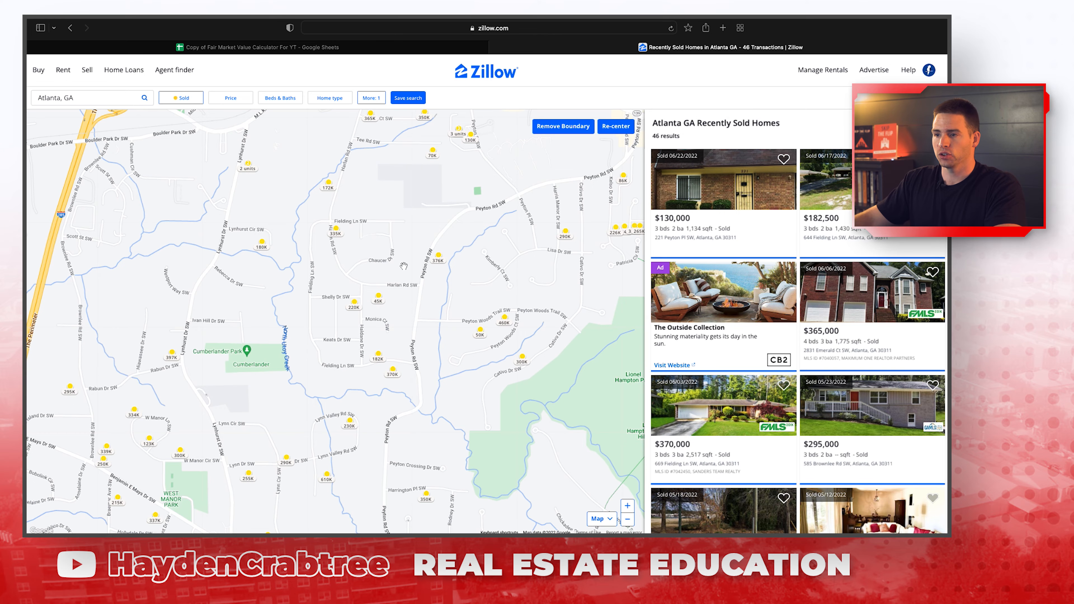
Set Home type to Houses only, unchecking townhomes, multi-family, condos, land, apartments and manufactured.
left_click(332, 98)
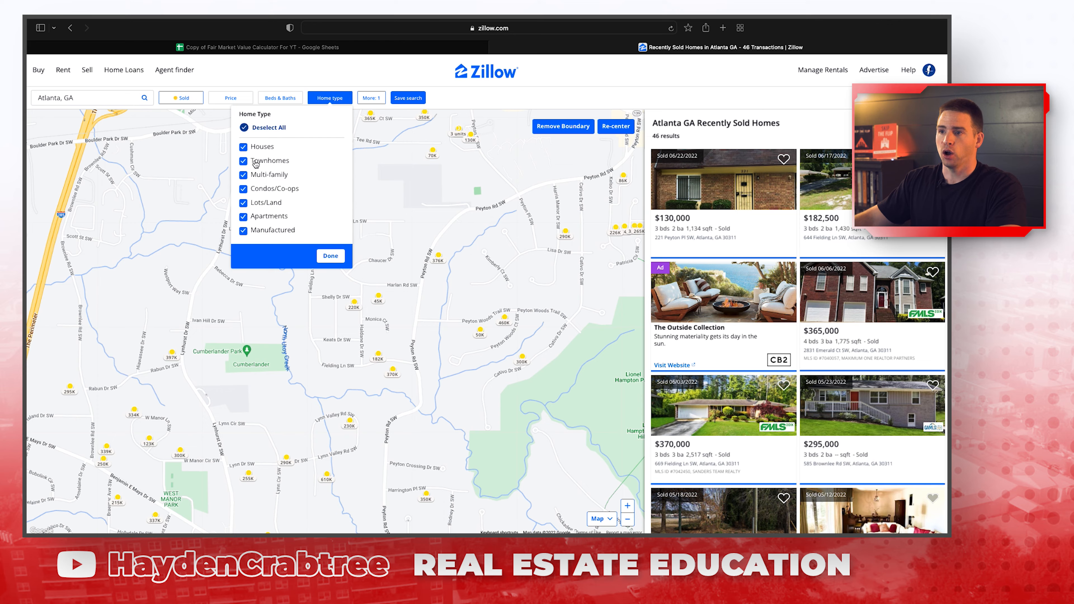
left_click(244, 162)
left_click(244, 175)
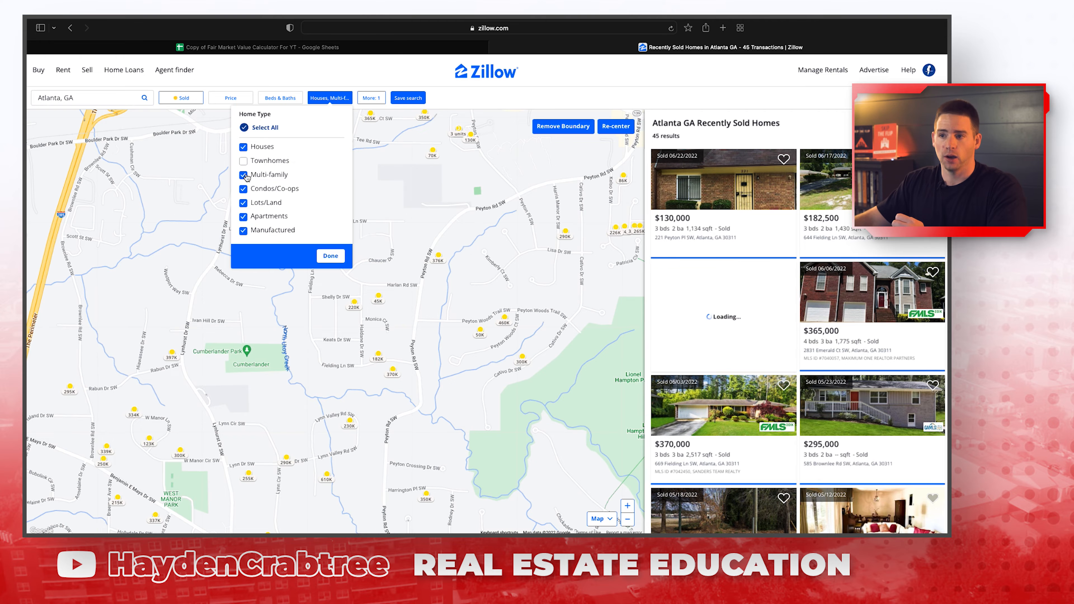
left_click(245, 189)
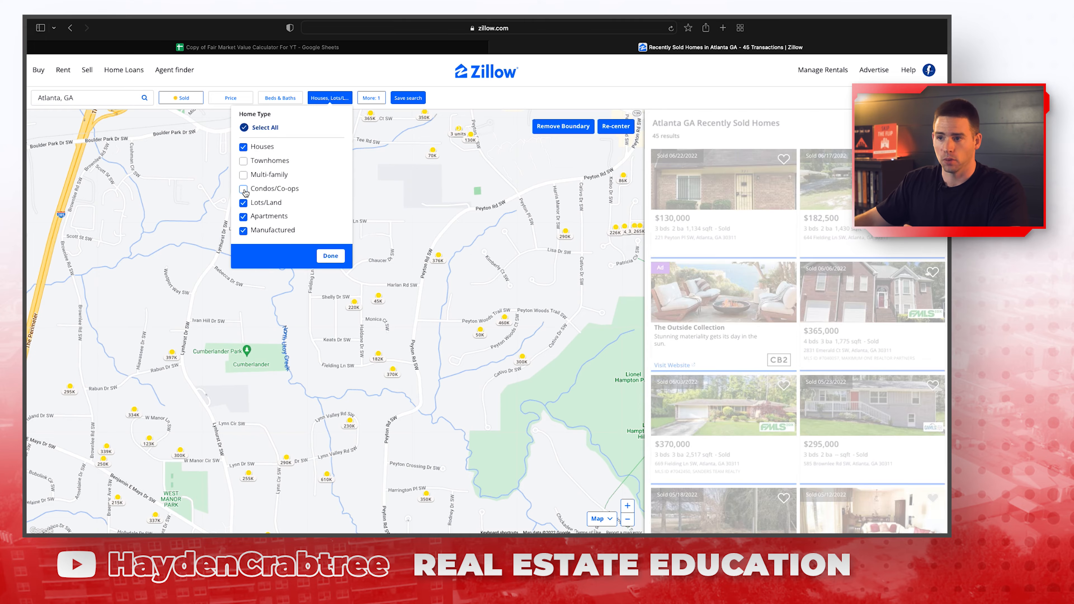
left_click(244, 203)
left_click(244, 219)
left_click(244, 231)
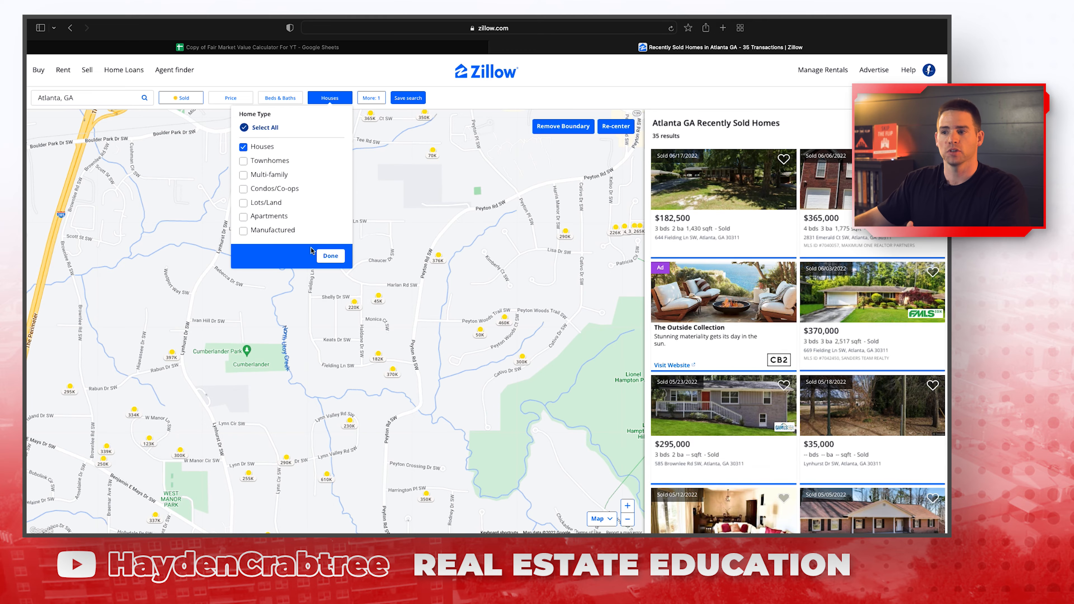
left_click(327, 255)
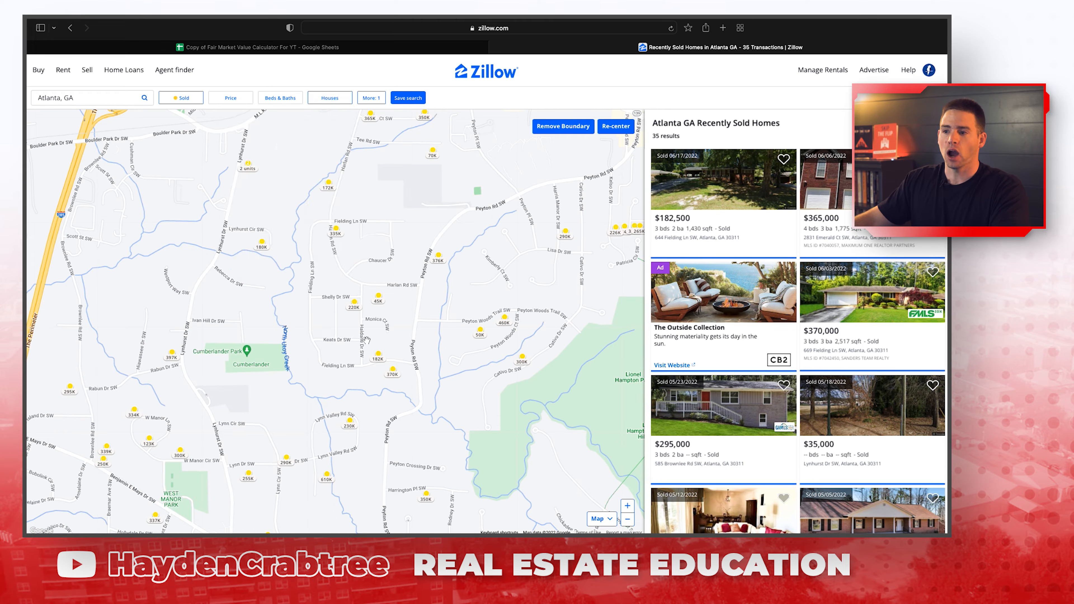
left_click(308, 48)
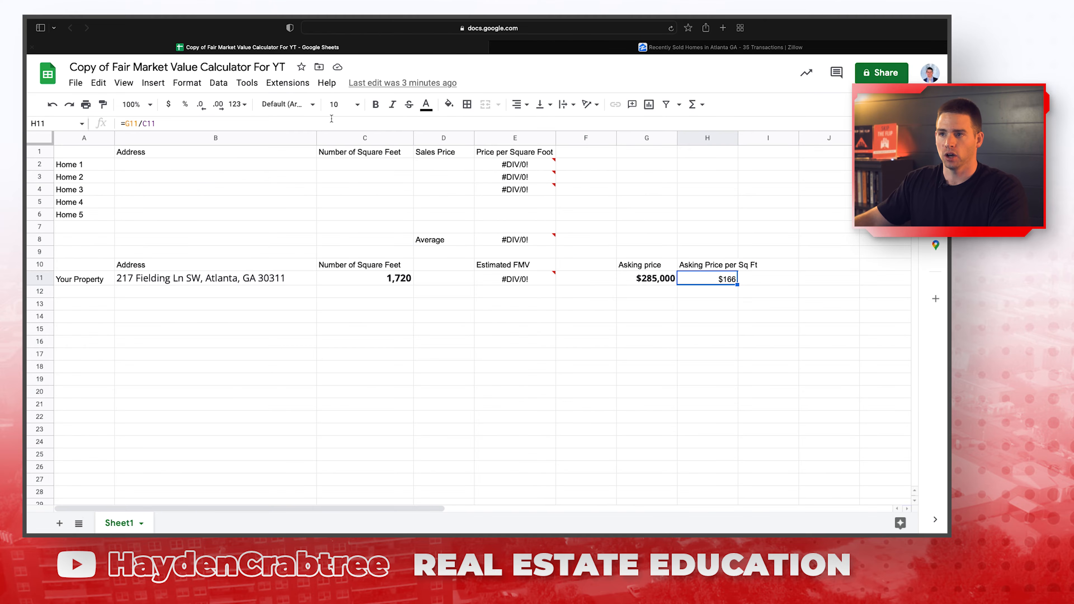
left_click(185, 280)
left_click(545, 47)
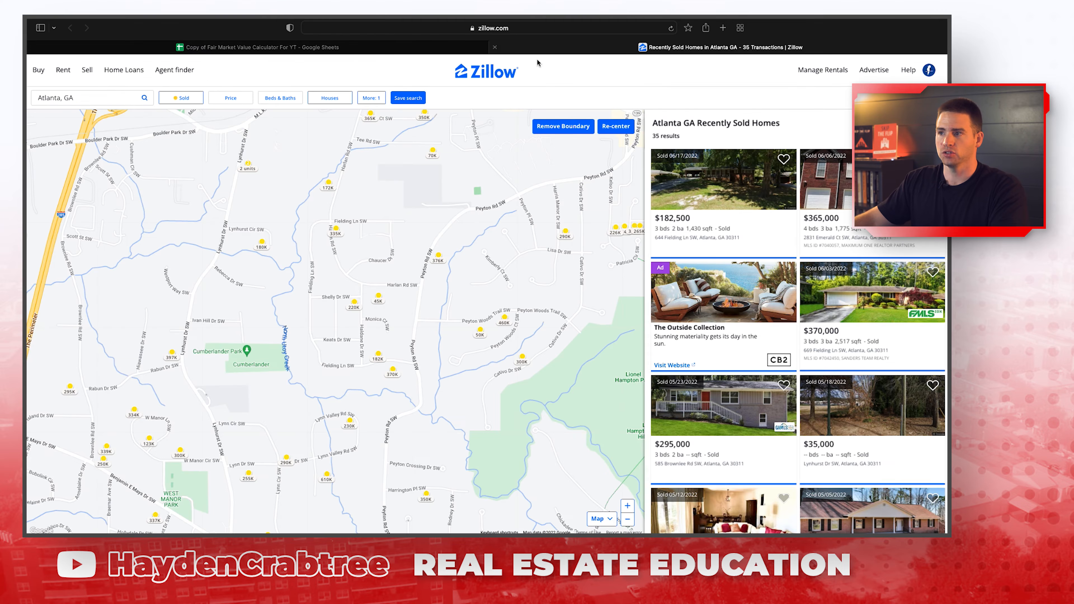
left_click(336, 231)
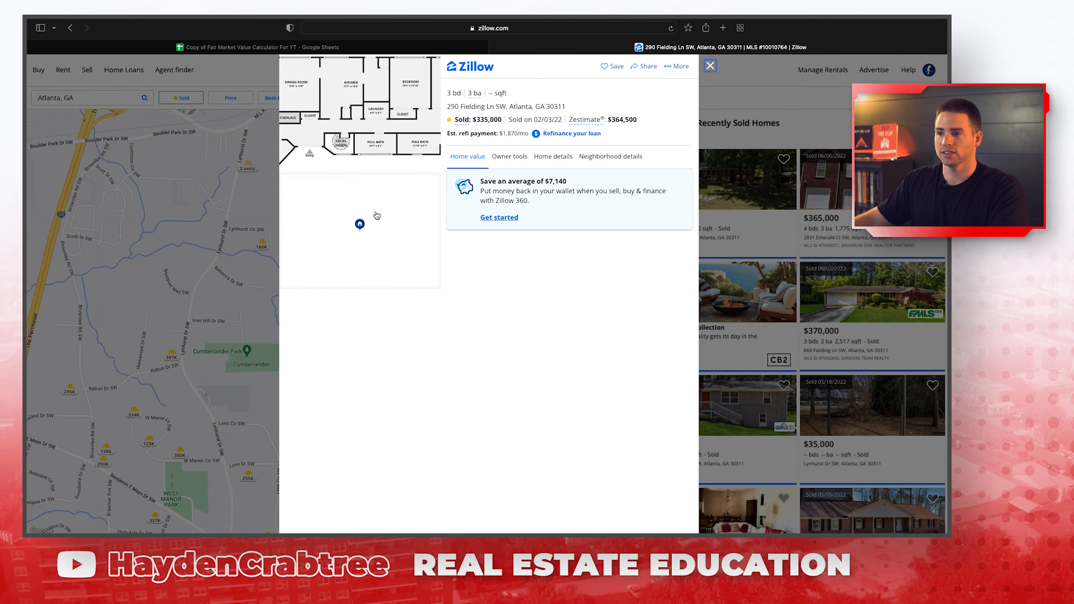
left_click(362, 122)
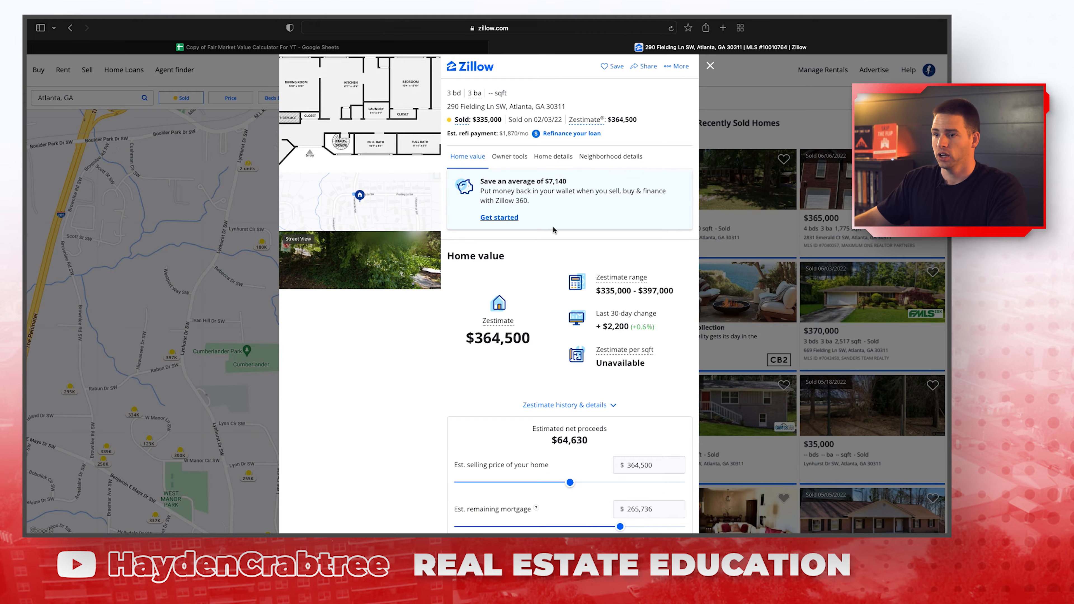
scroll(553, 230, "down", 15)
scroll(551, 295, "up", 15)
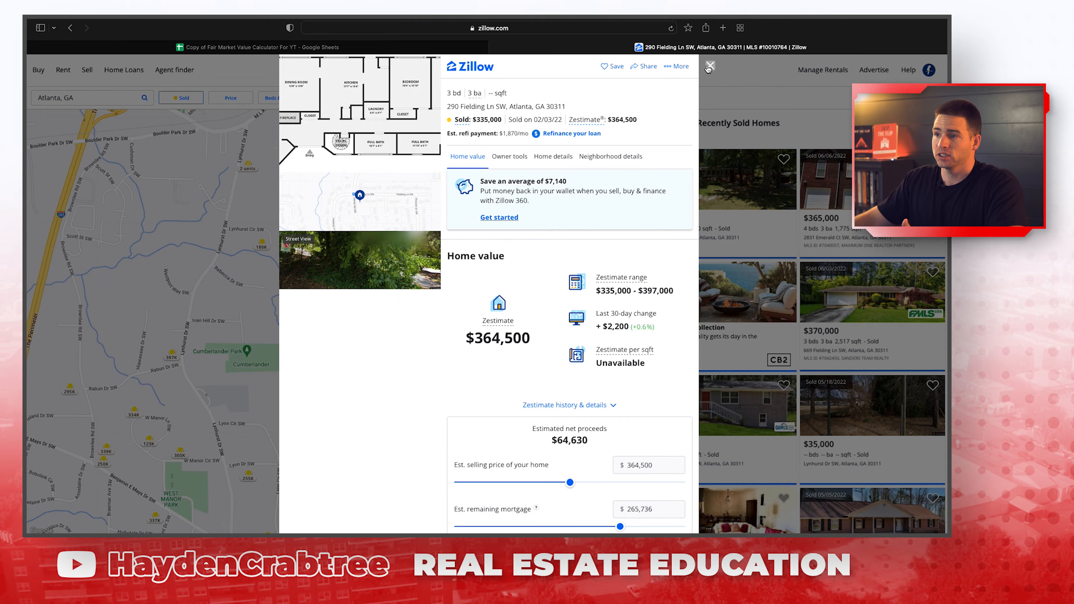
key("Escape")
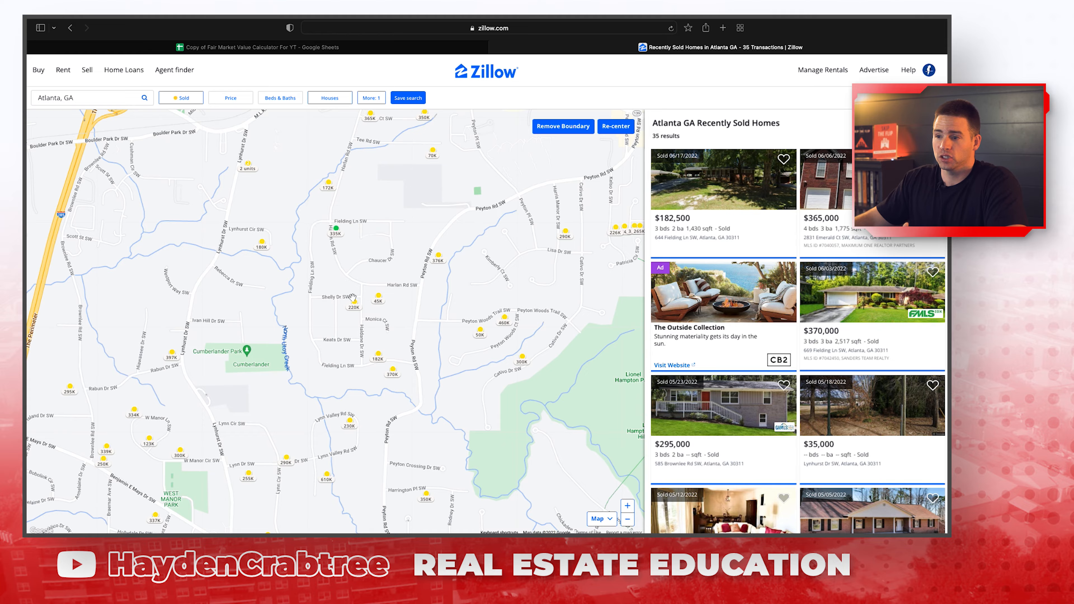
left_click(329, 189)
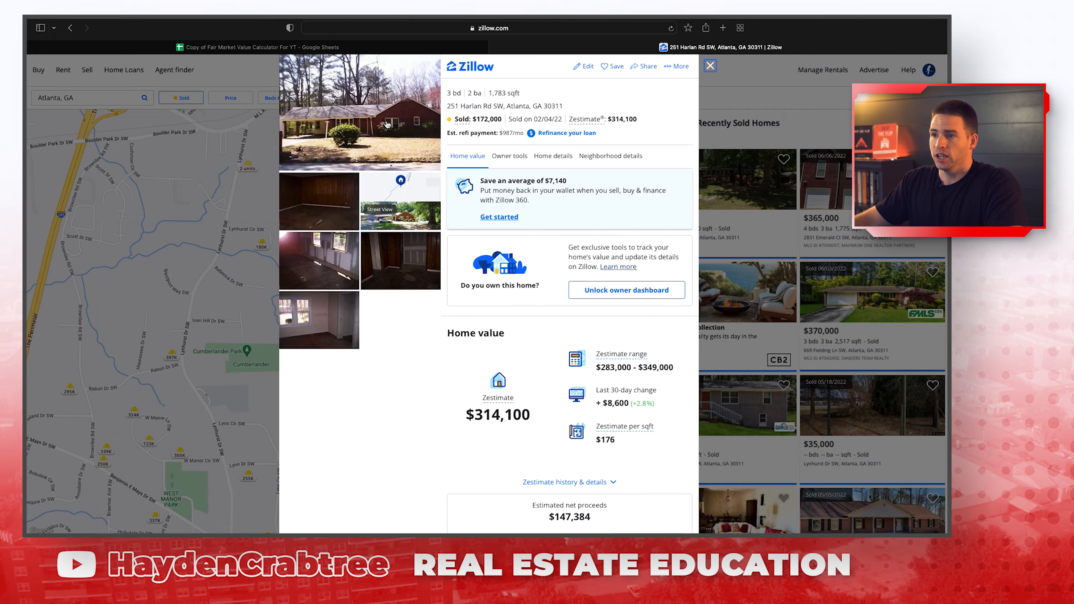
left_click(388, 124)
left_click(927, 293)
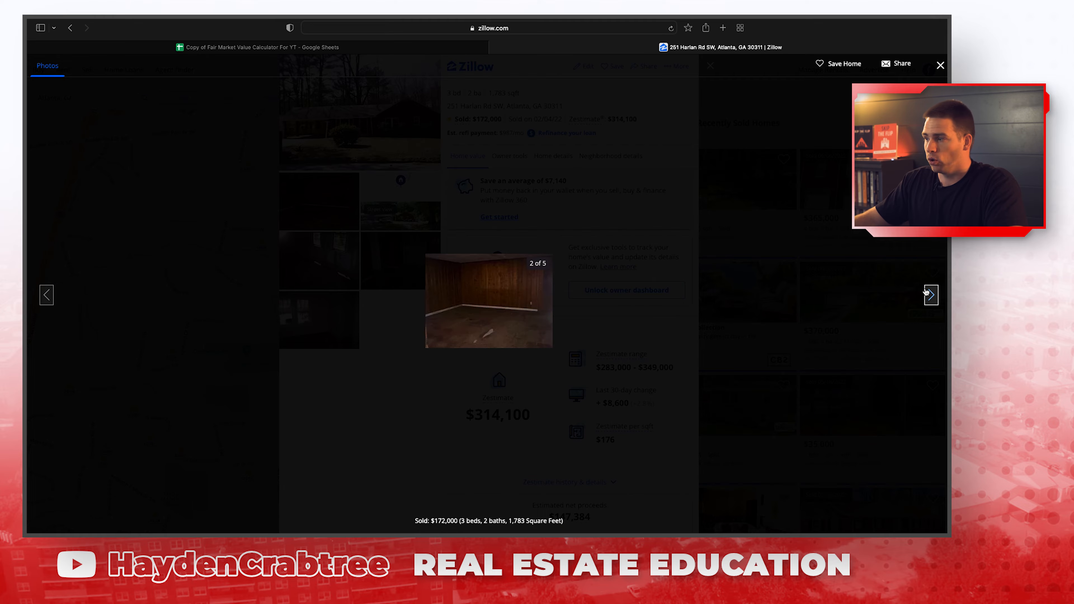
left_click(927, 293)
left_click(926, 293)
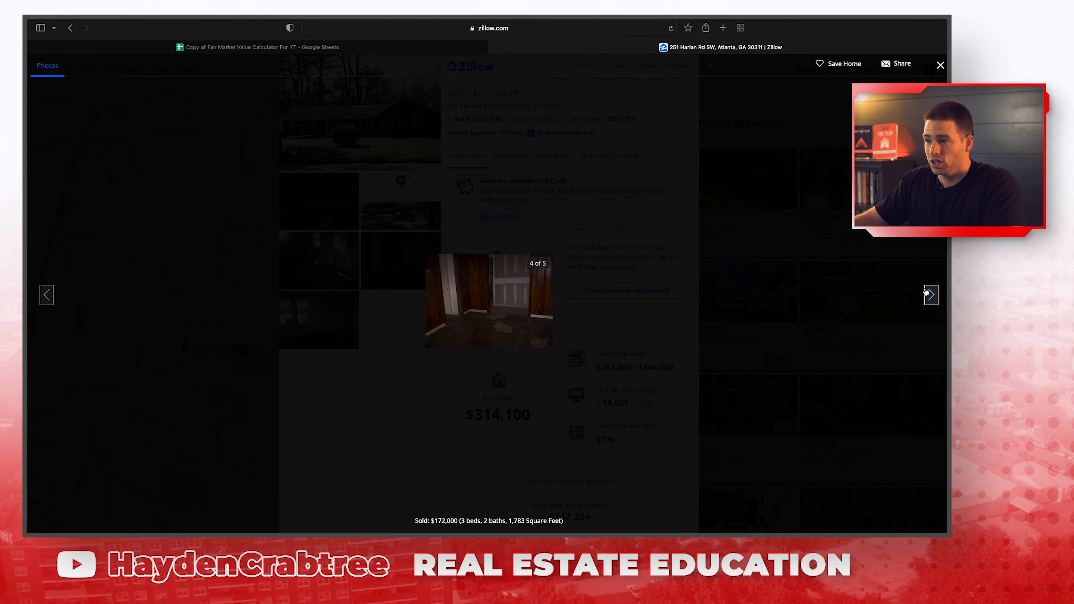
left_click(927, 293)
left_click(927, 293)
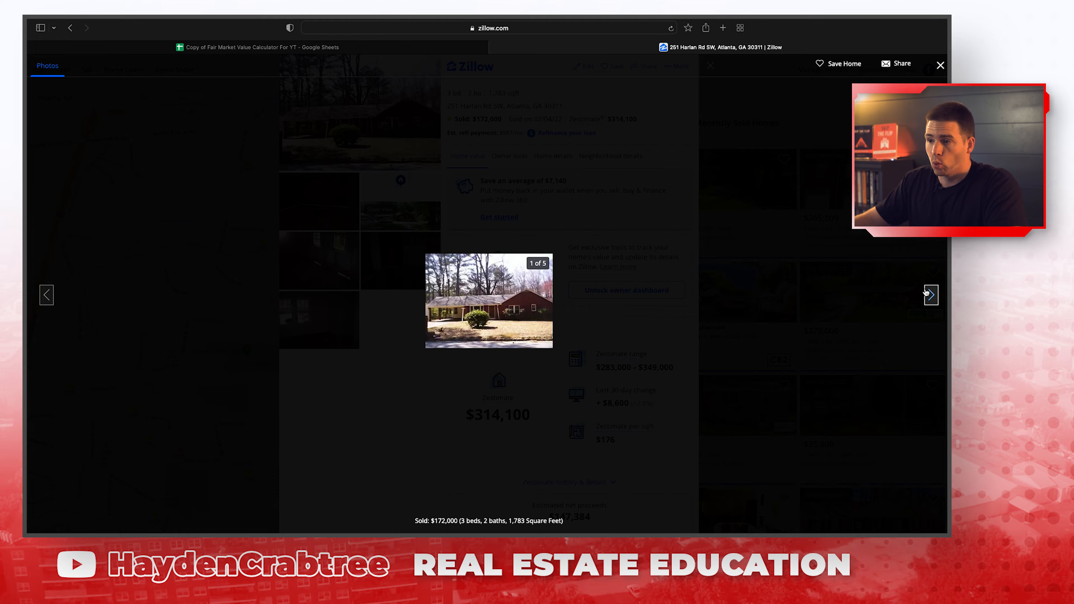
left_click(927, 293)
left_click(927, 293)
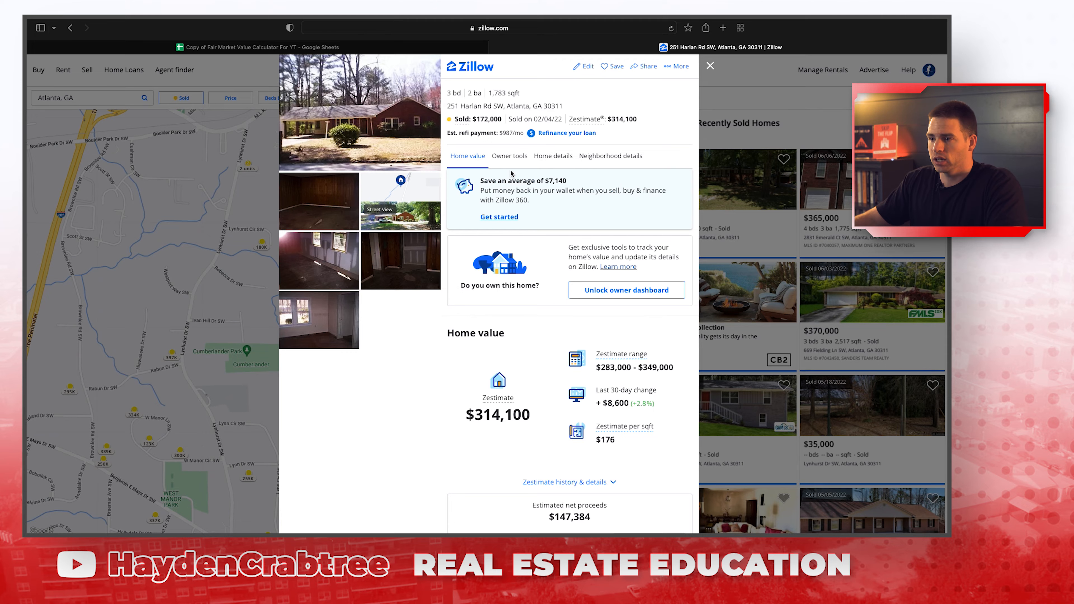
Review the neighborhood and home value sections, then select the full address.
left_click(510, 156)
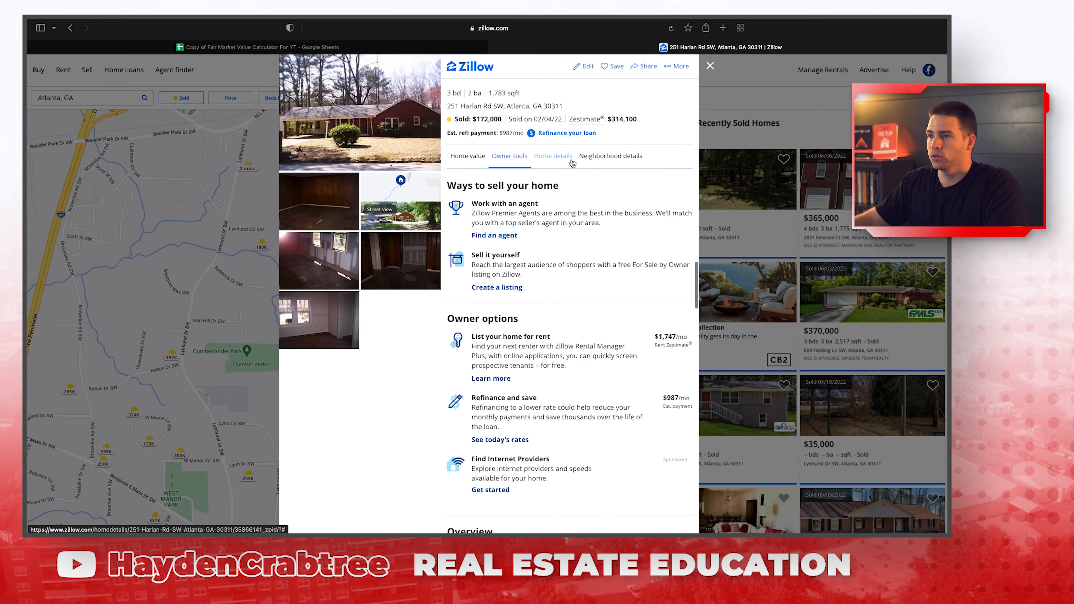
left_click(608, 165)
left_click(479, 165)
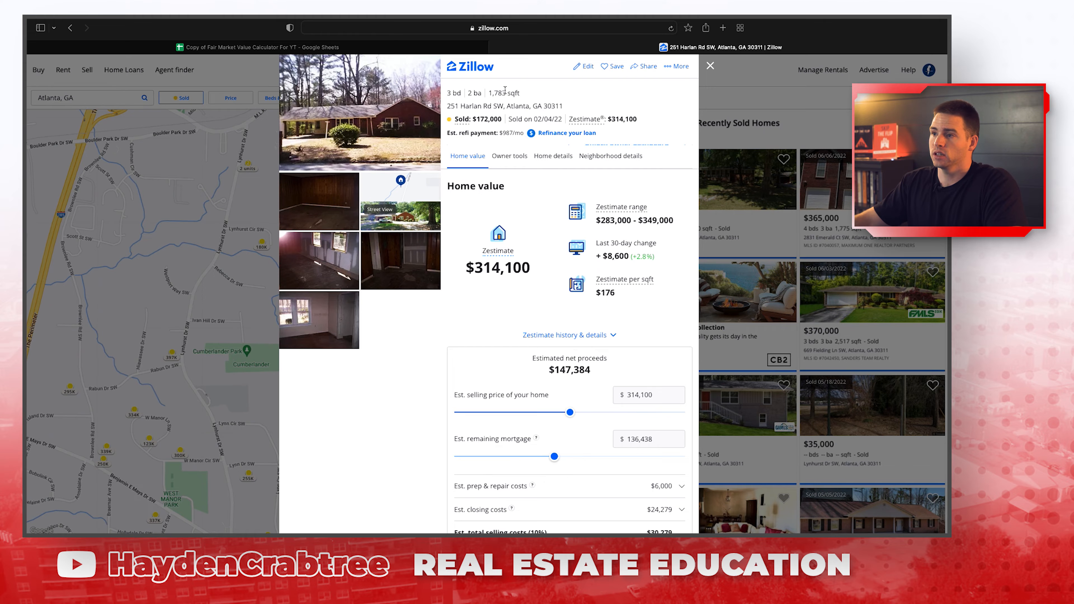
left_click_drag(536, 106, 442, 109)
key("super+c")
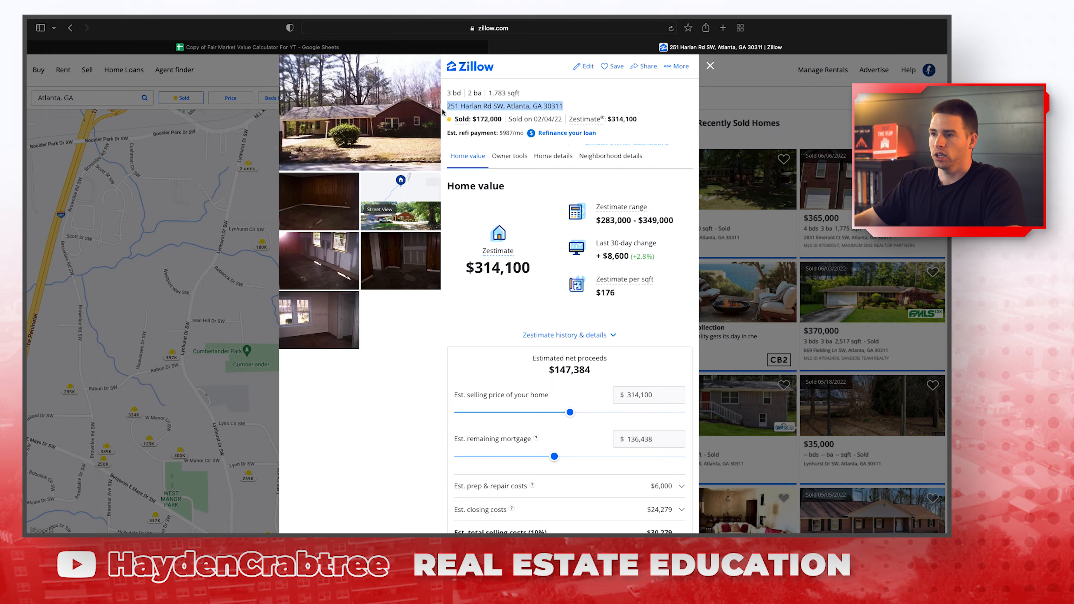
left_click(422, 47)
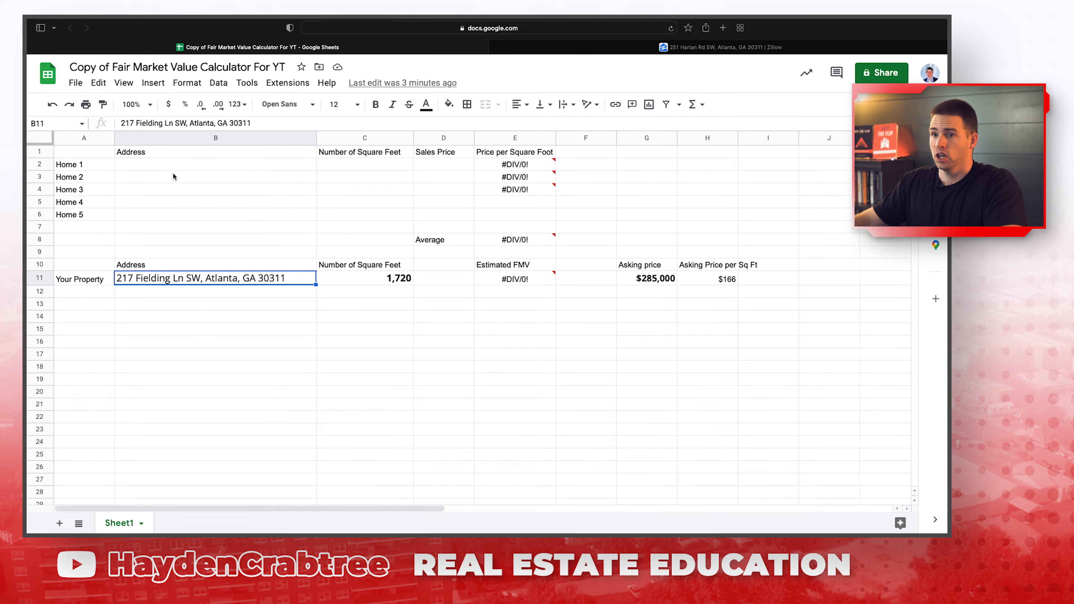
left_click(175, 163)
key("super+v")
left_click(368, 167)
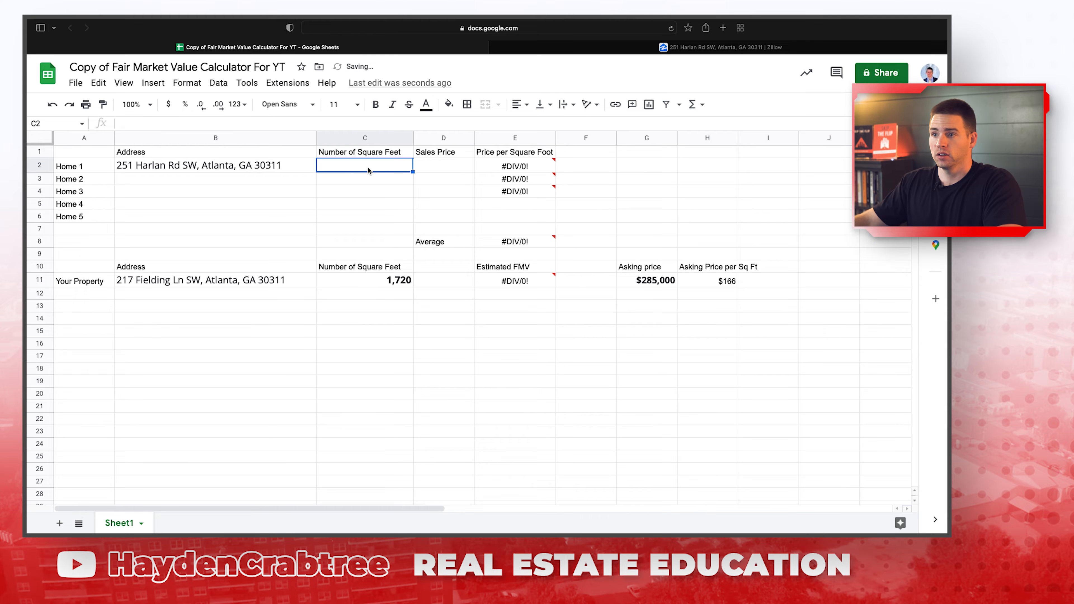
left_click(602, 48)
left_click_drag(507, 92, 495, 93)
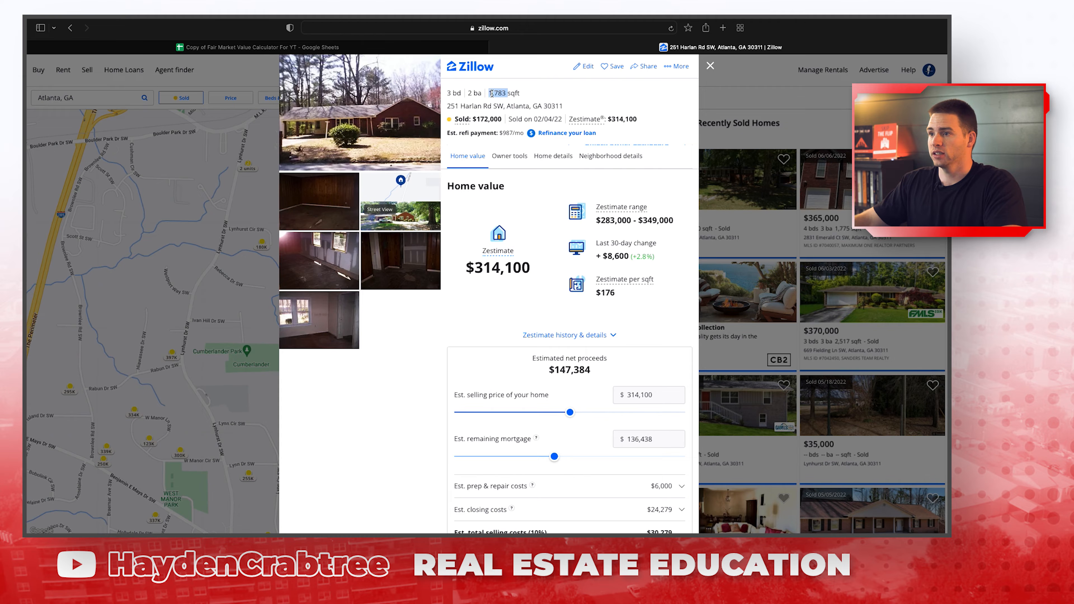
key("super+c")
left_click(263, 47)
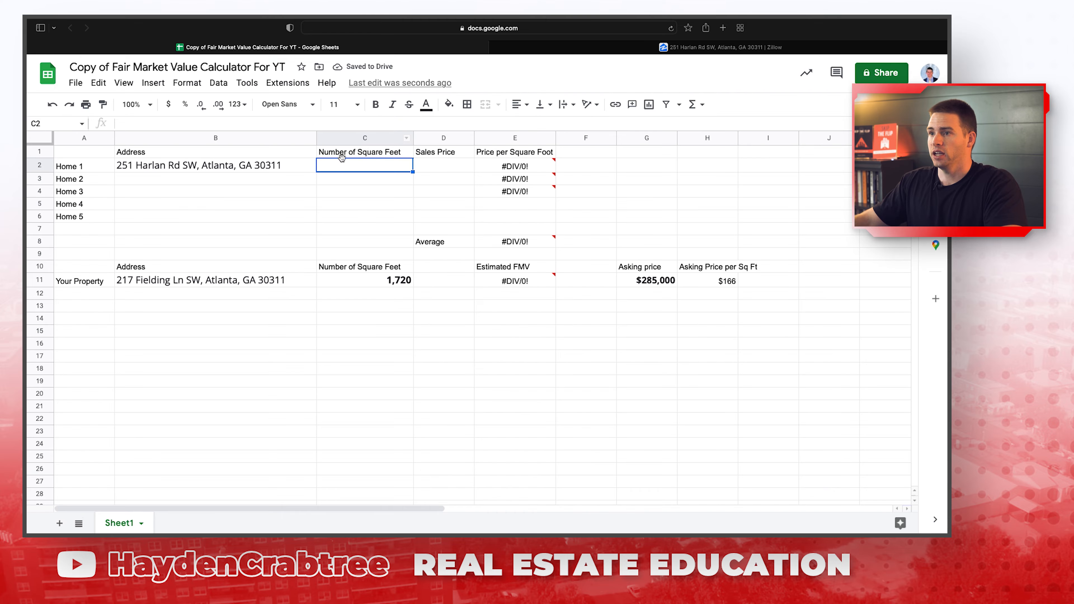
key("super+v")
Enter the $172,000 sale price in D2, giving $96.47 per sq ft, then close the listing.
left_click(469, 168)
left_click(584, 47)
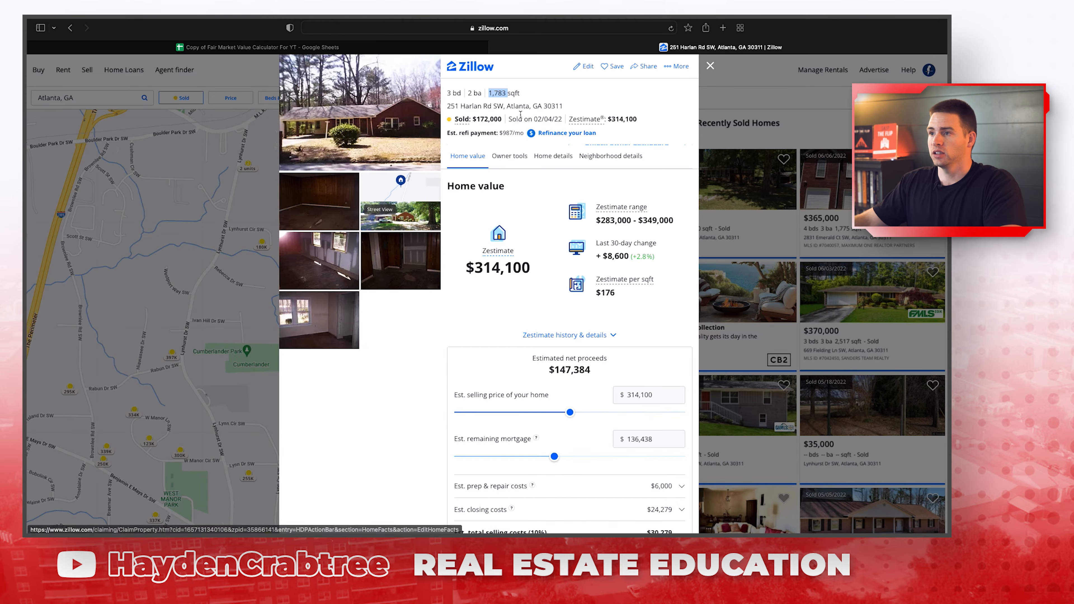
left_click(458, 48)
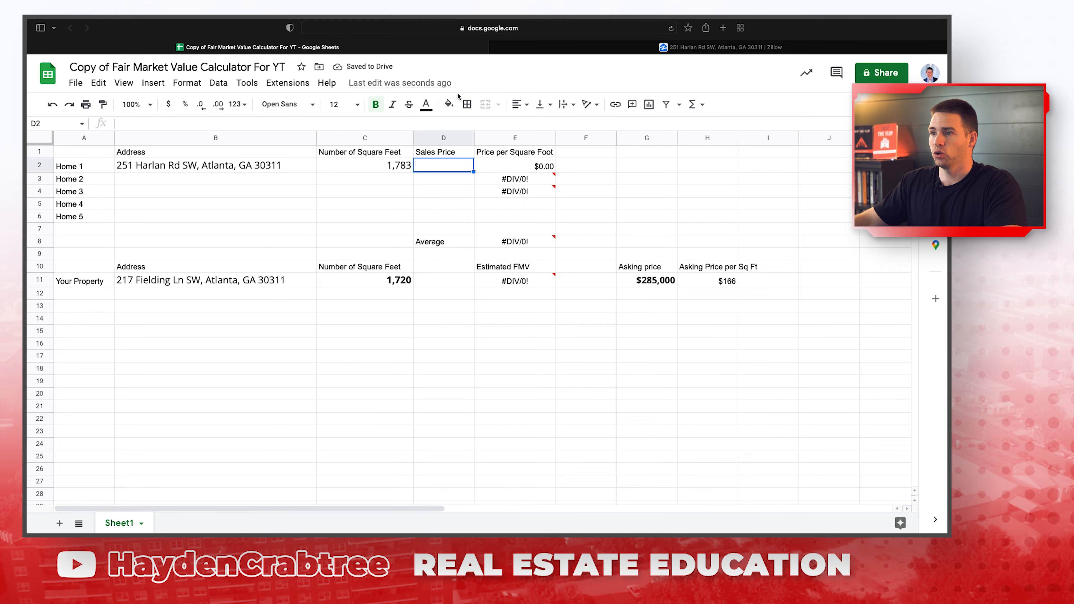
key("Return")
key("Up")
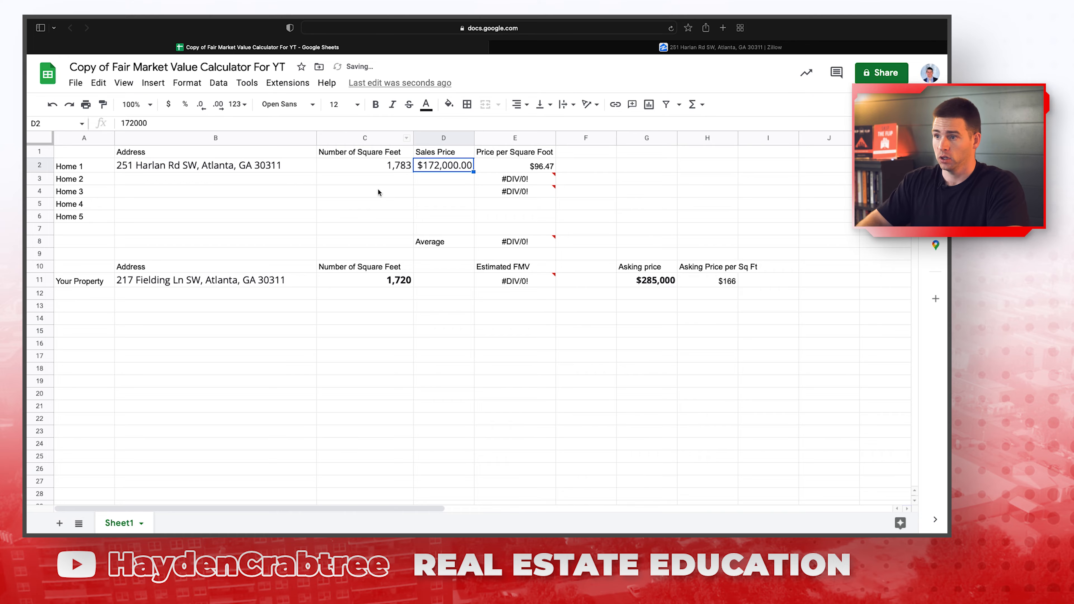
left_click(215, 179)
left_click(622, 49)
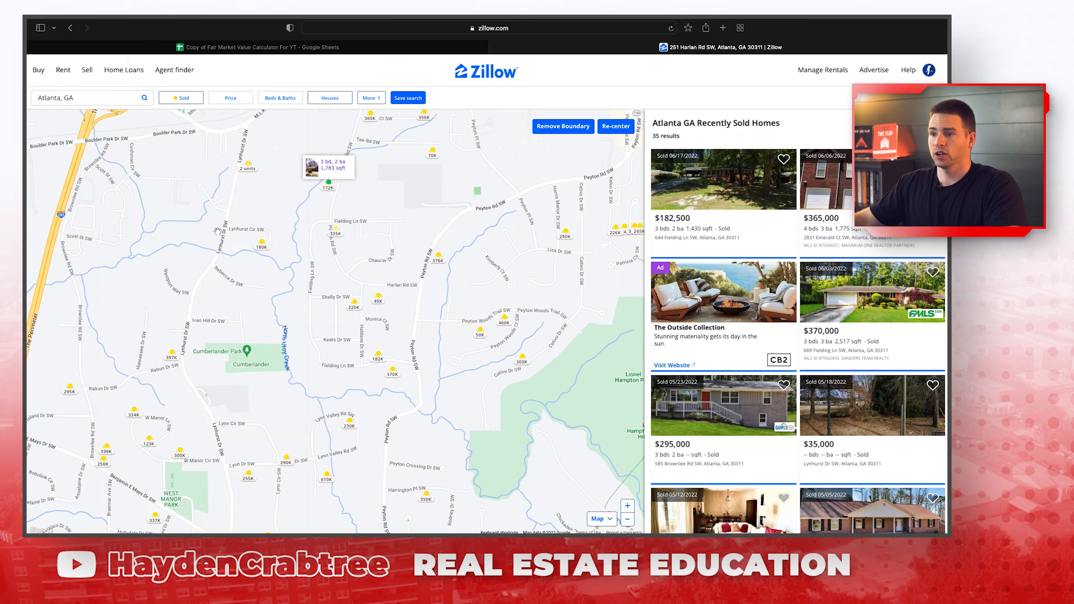
left_click(242, 380)
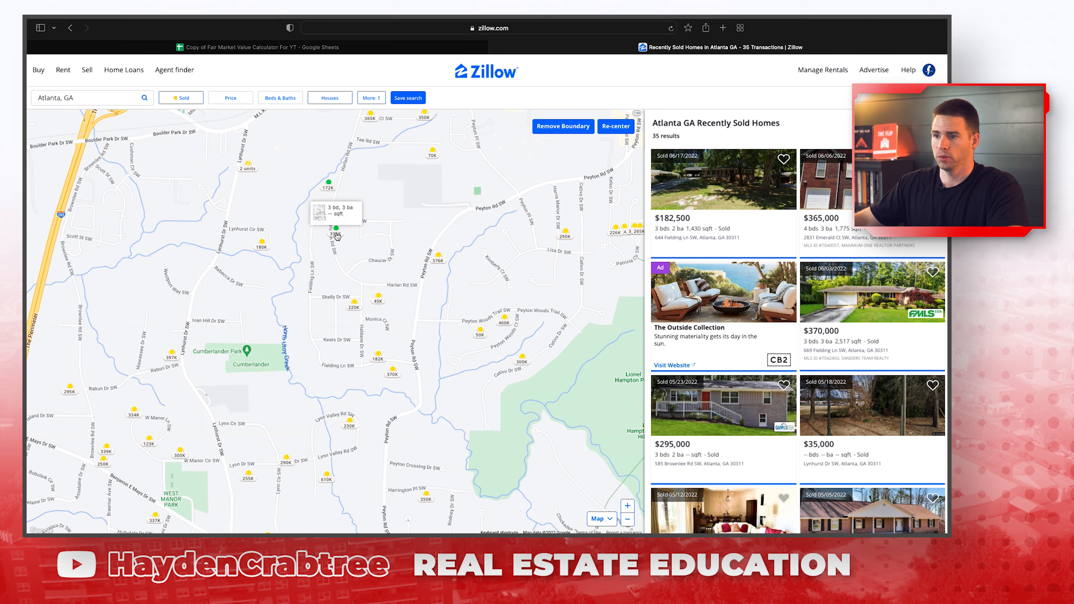
left_click(355, 303)
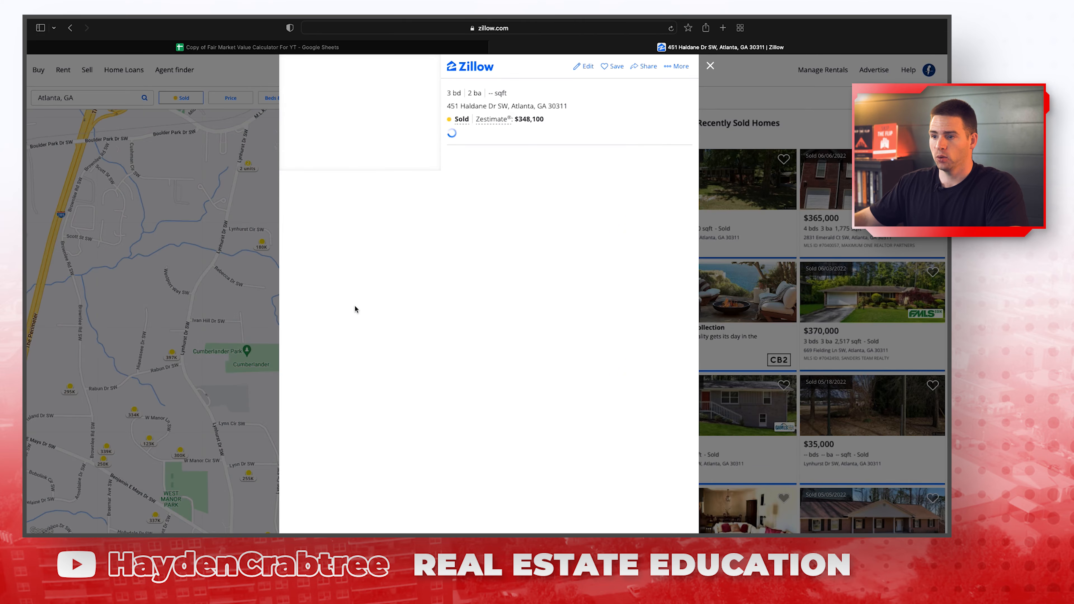
left_click(353, 126)
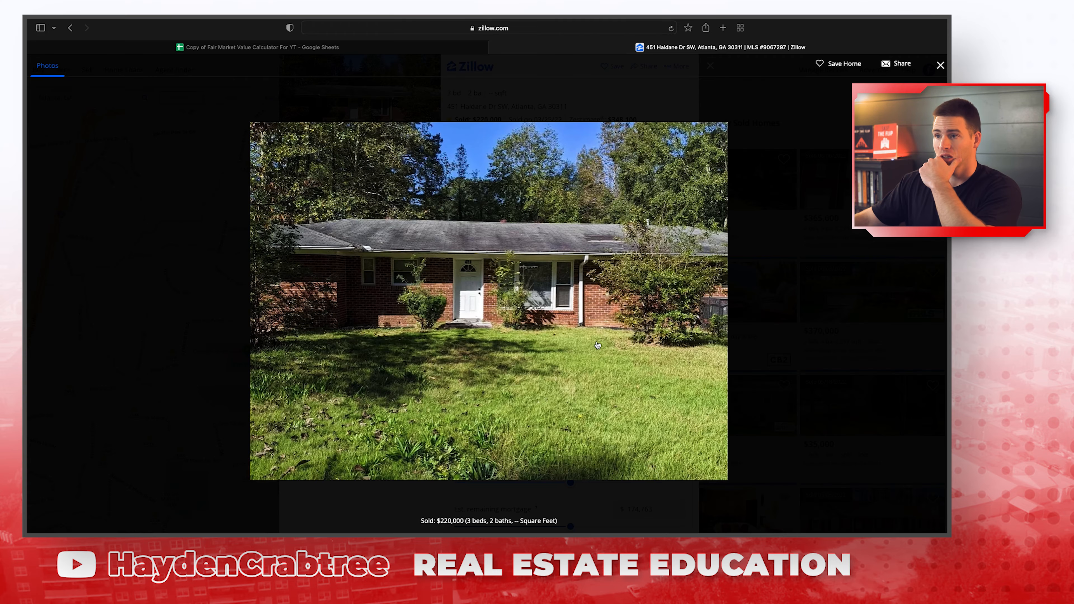
left_click(803, 304)
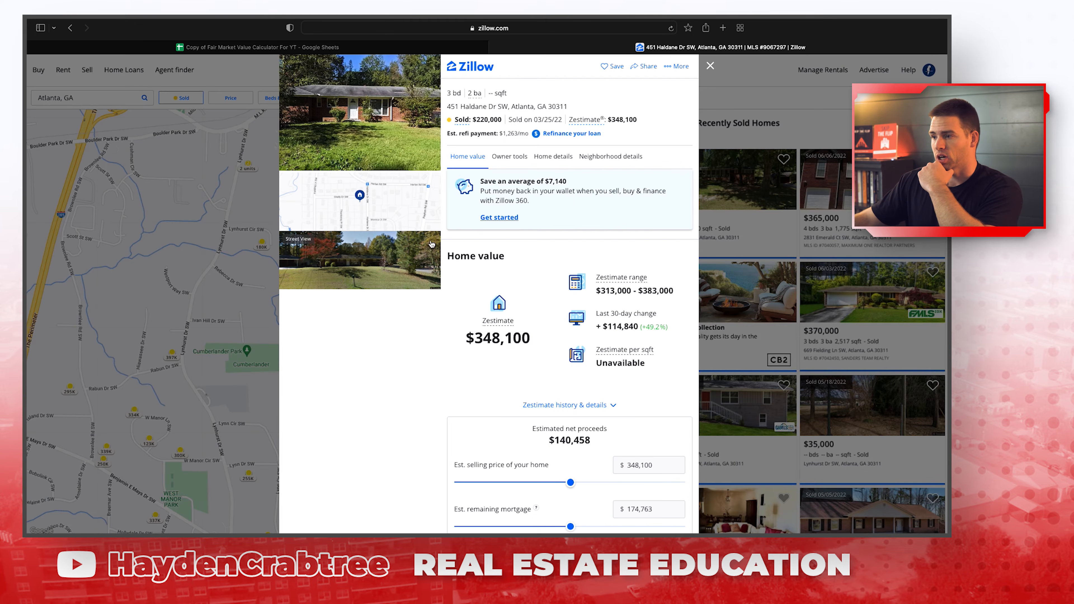
Look around the house and walk to the street corner in Street View, then close it.
left_click(393, 261)
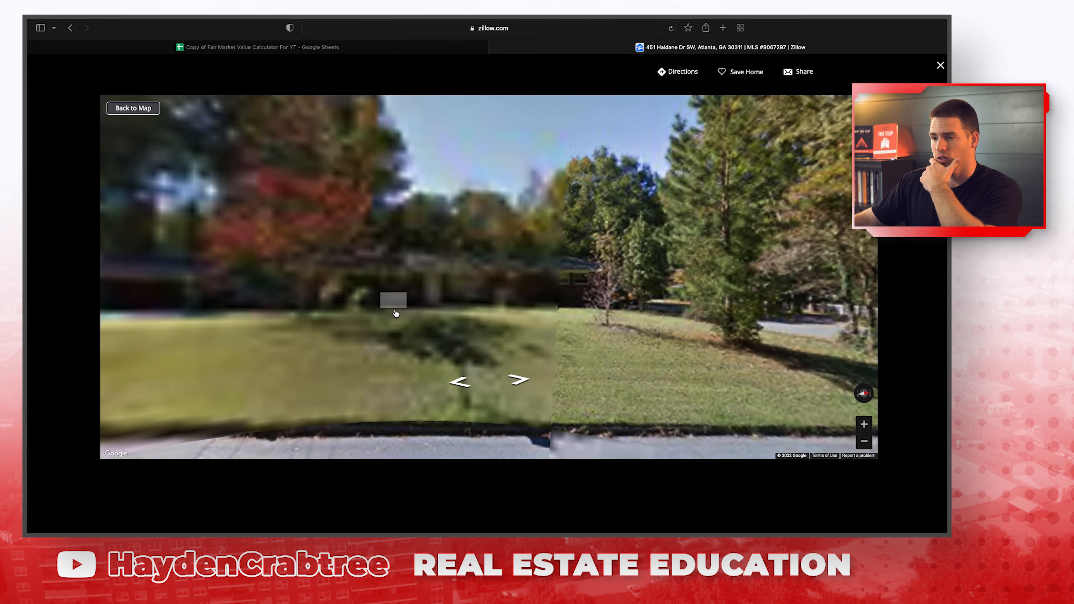
left_click_drag(324, 313, 354, 311)
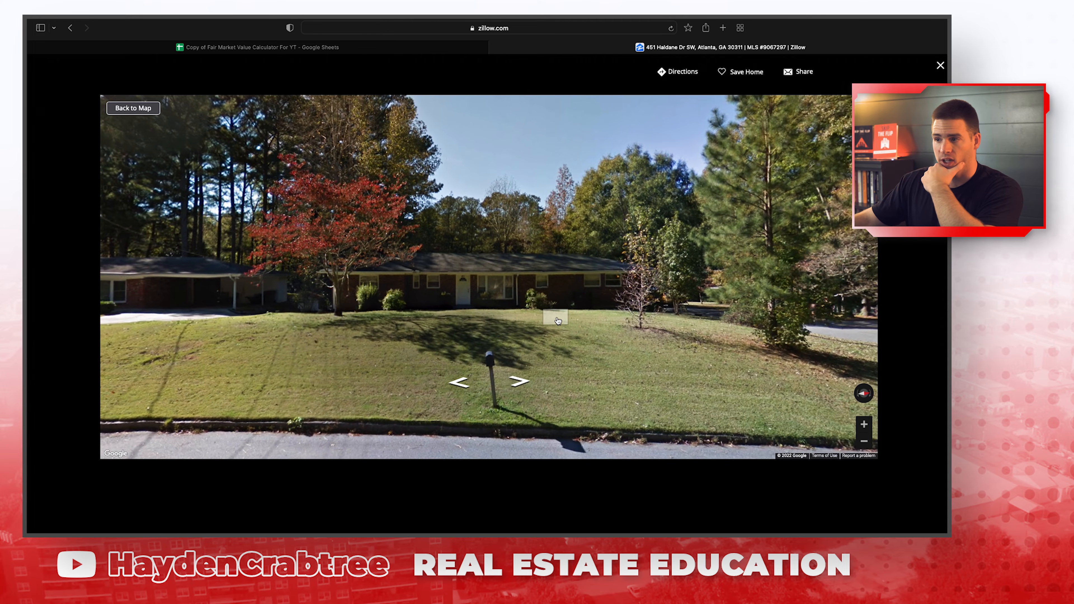
left_click_drag(554, 316, 367, 308)
left_click(513, 371)
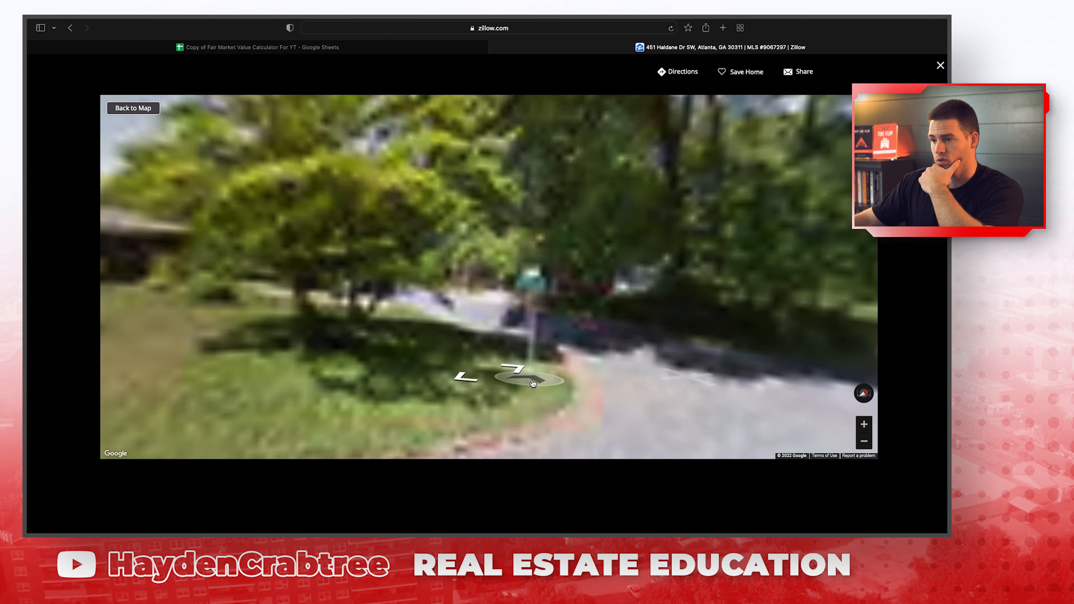
left_click(514, 378)
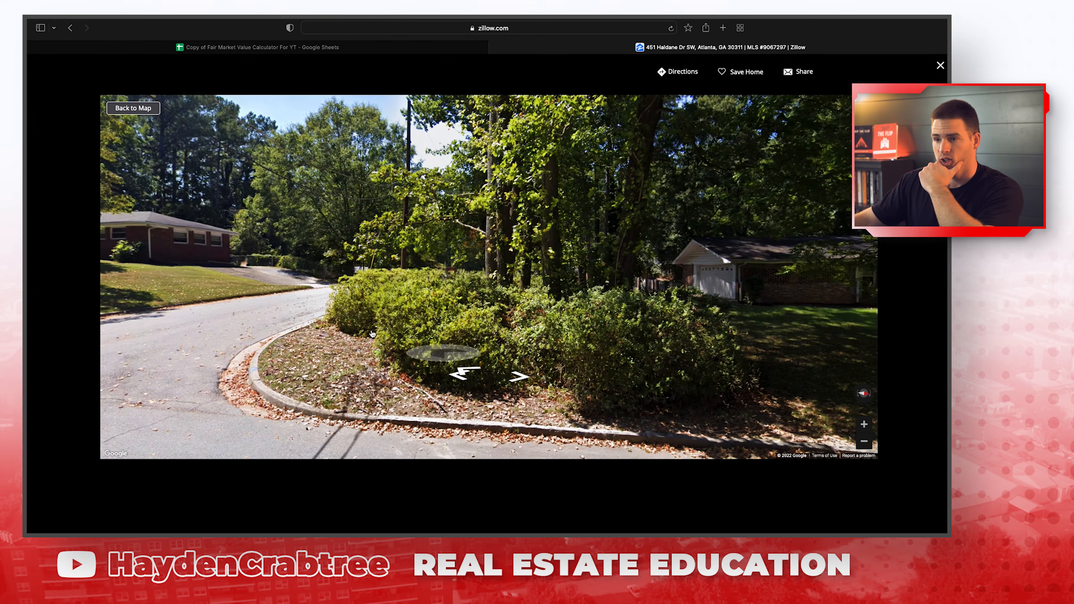
left_click_drag(261, 288, 724, 369)
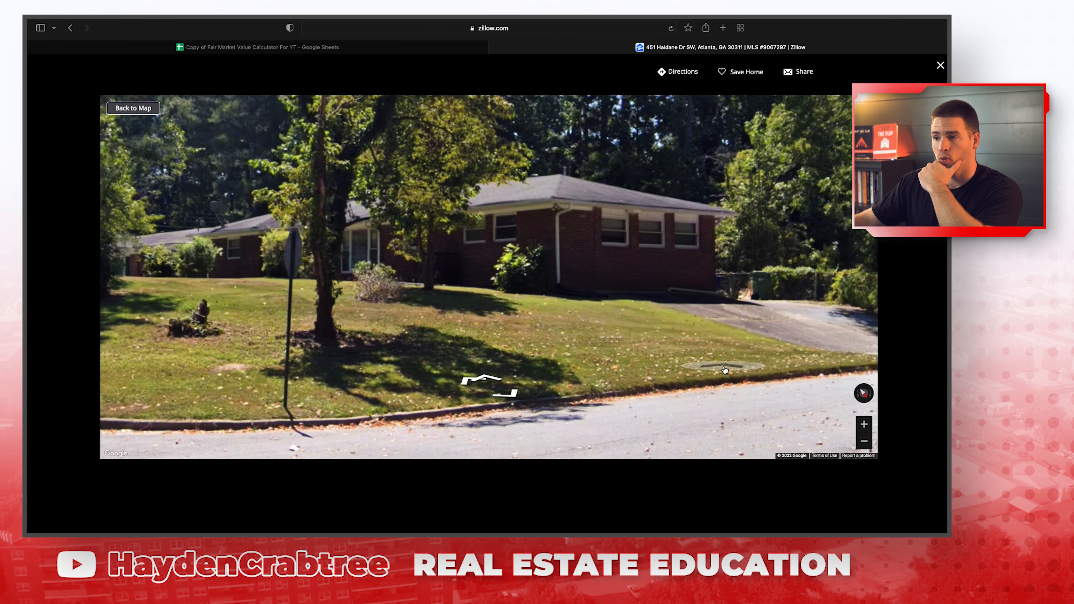
left_click(940, 66)
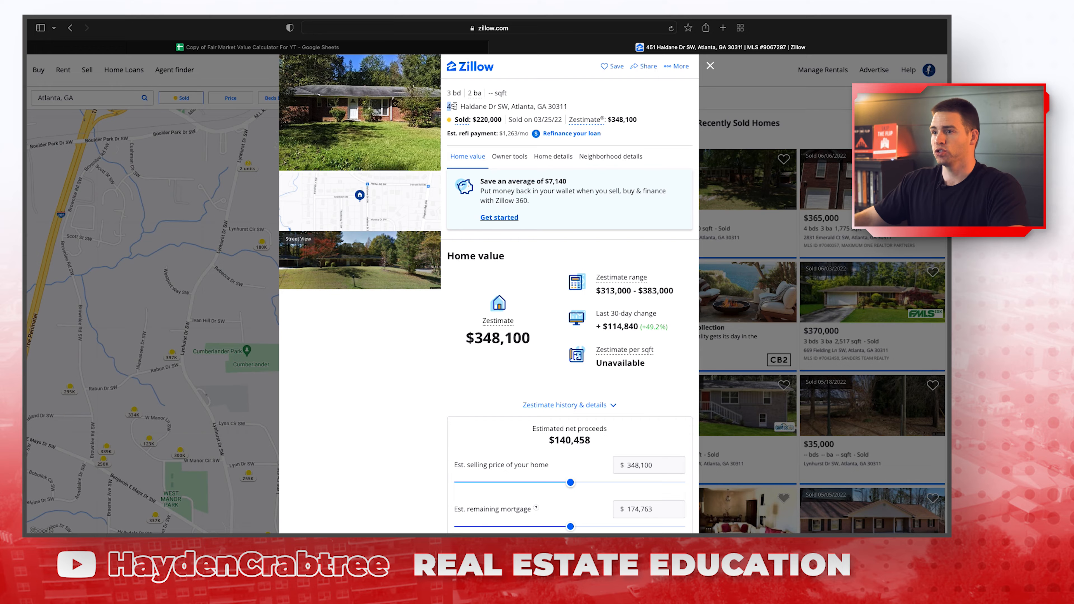
triple_click(579, 107)
key("super+c")
left_click(257, 47)
key("super+v")
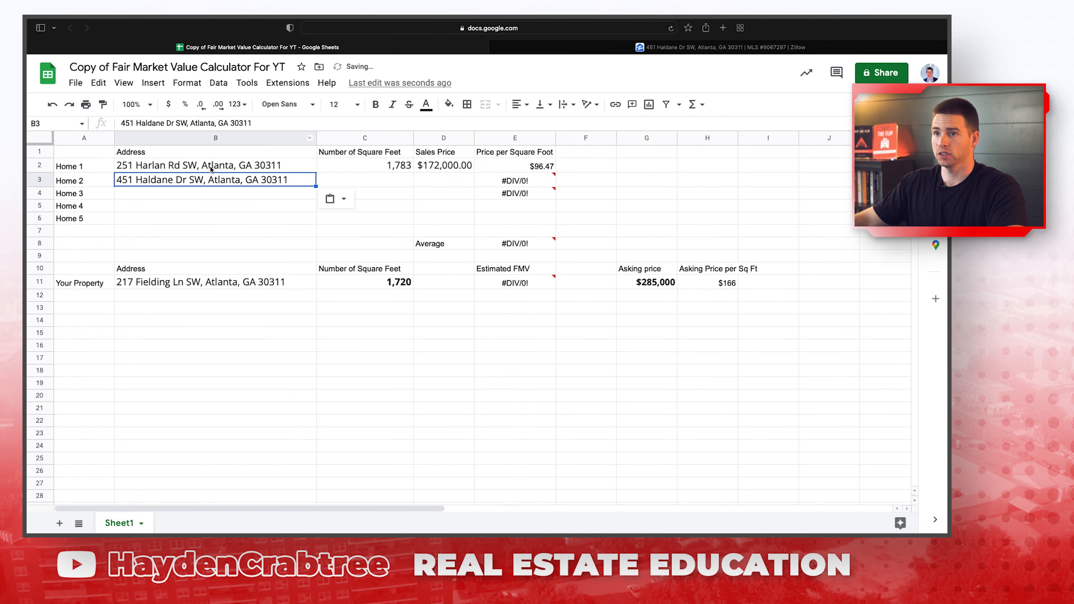
Find 'county' on the Zillow listing and follow the county assessor website link.
left_click(608, 49)
key("super+f")
type("county")
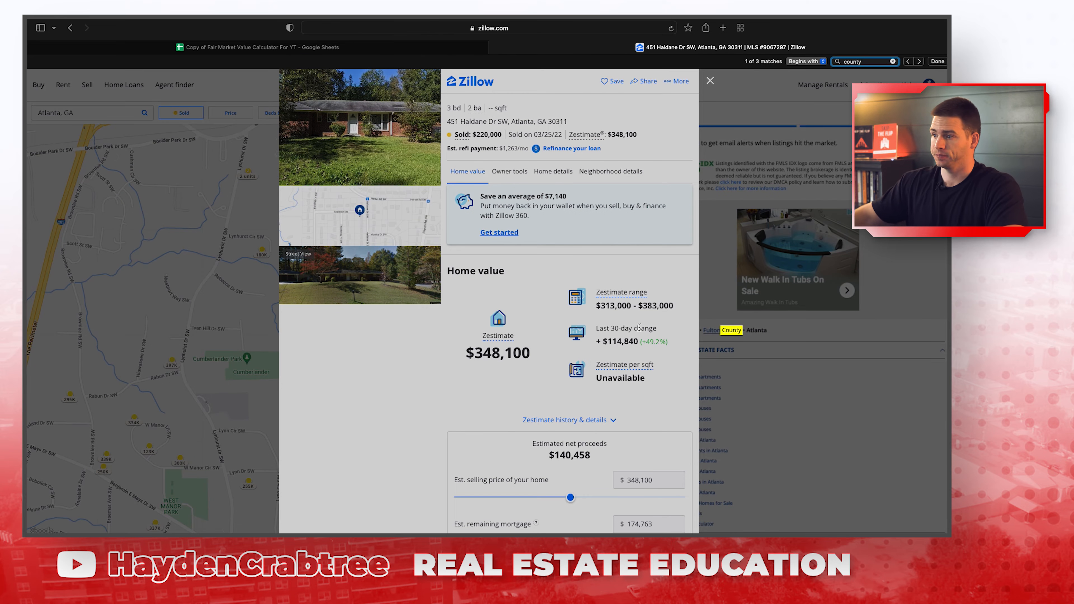
scroll(588, 315, "down", 8)
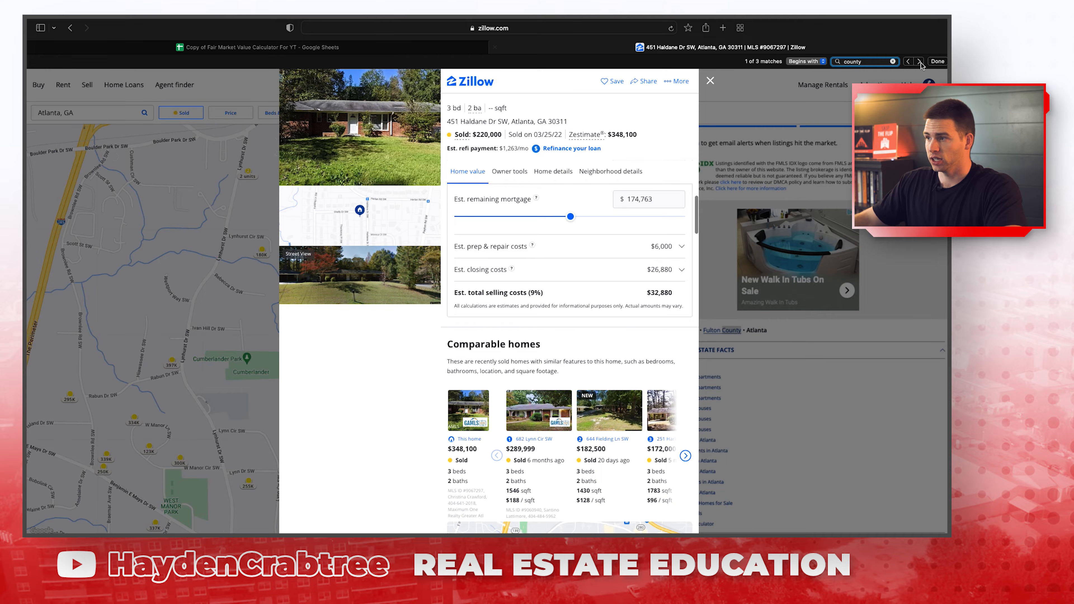
scroll(588, 316, "down", 10)
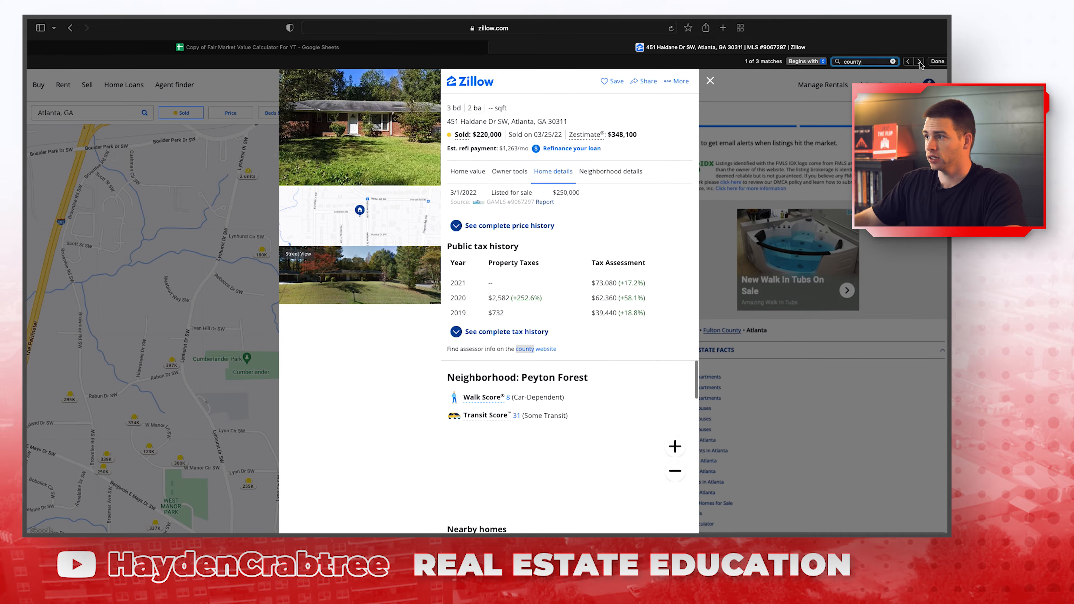
left_click(542, 349)
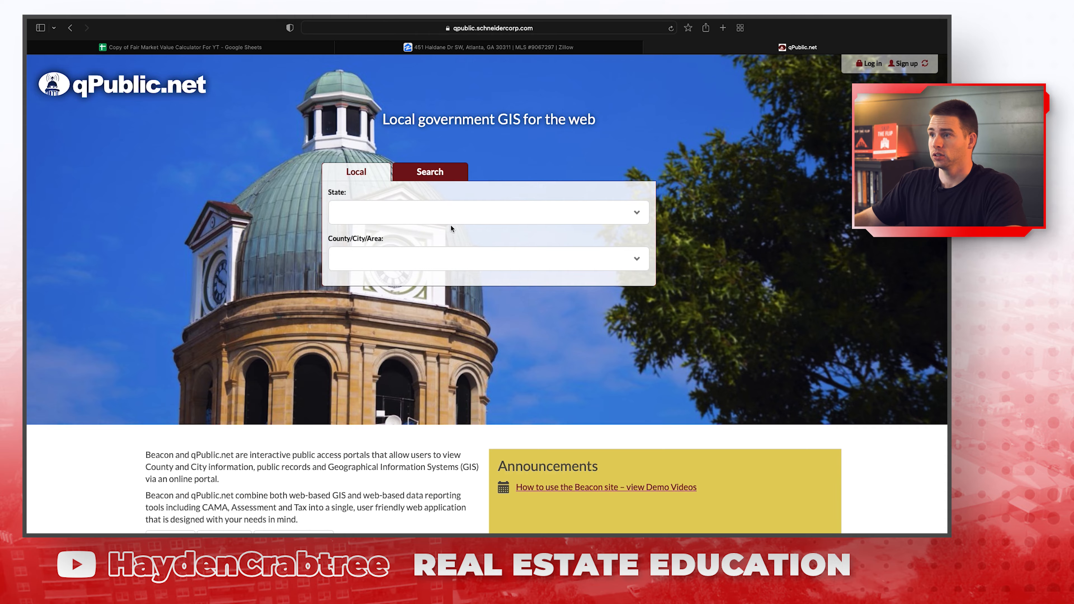
Choose Georgia and Fulton County, GA on qPublic.net and accept the terms.
left_click(452, 212)
type("g")
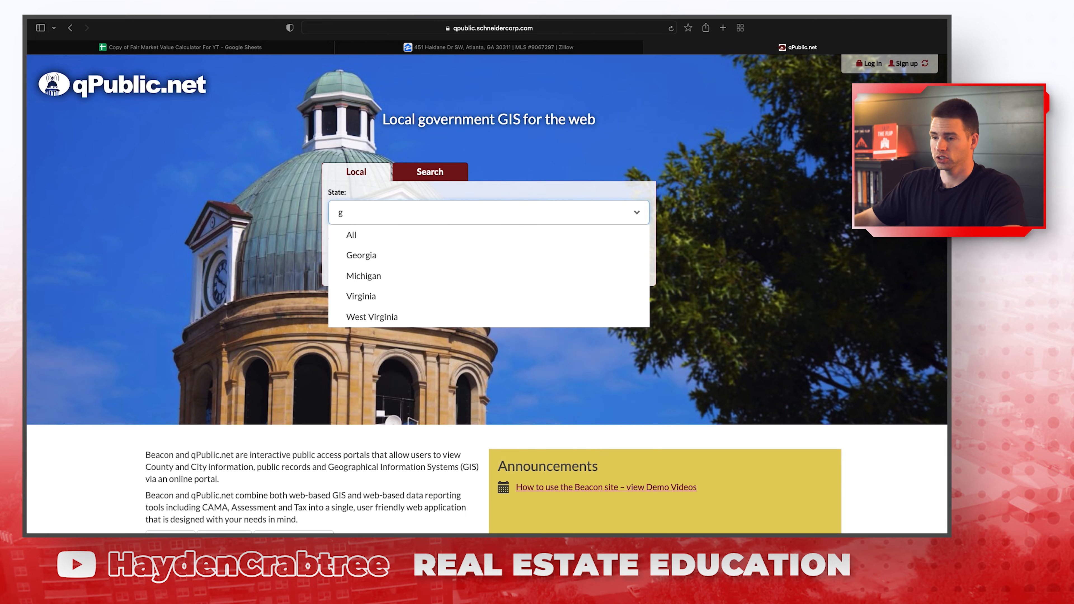
left_click(408, 255)
left_click(409, 255)
type("g")
key("BackSpace")
type("fulto")
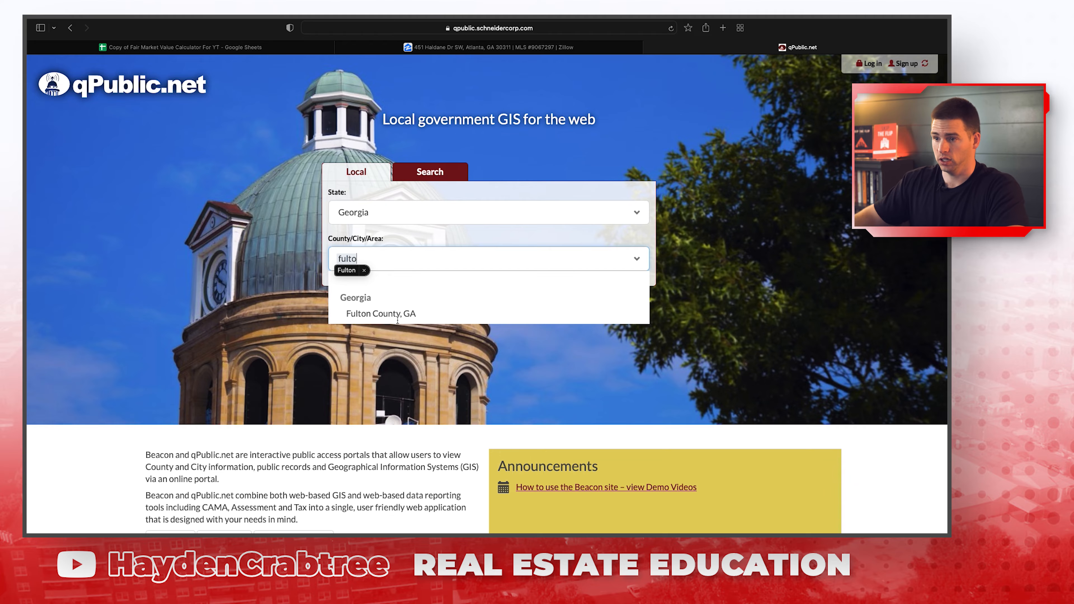
left_click(397, 315)
left_click(400, 319)
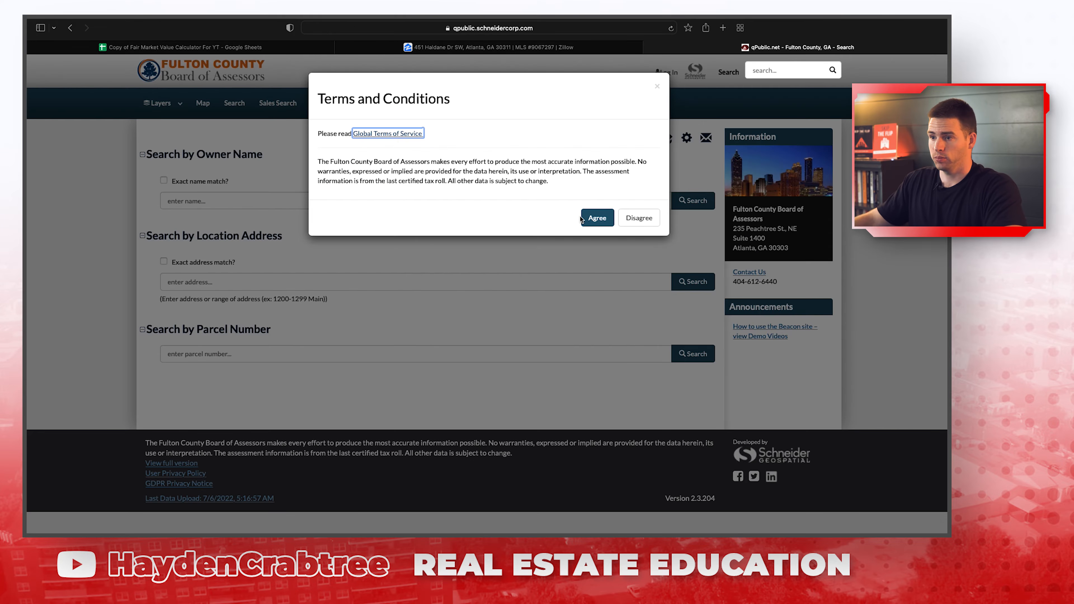
left_click(597, 218)
left_click(312, 281)
key("Down")
key("Return")
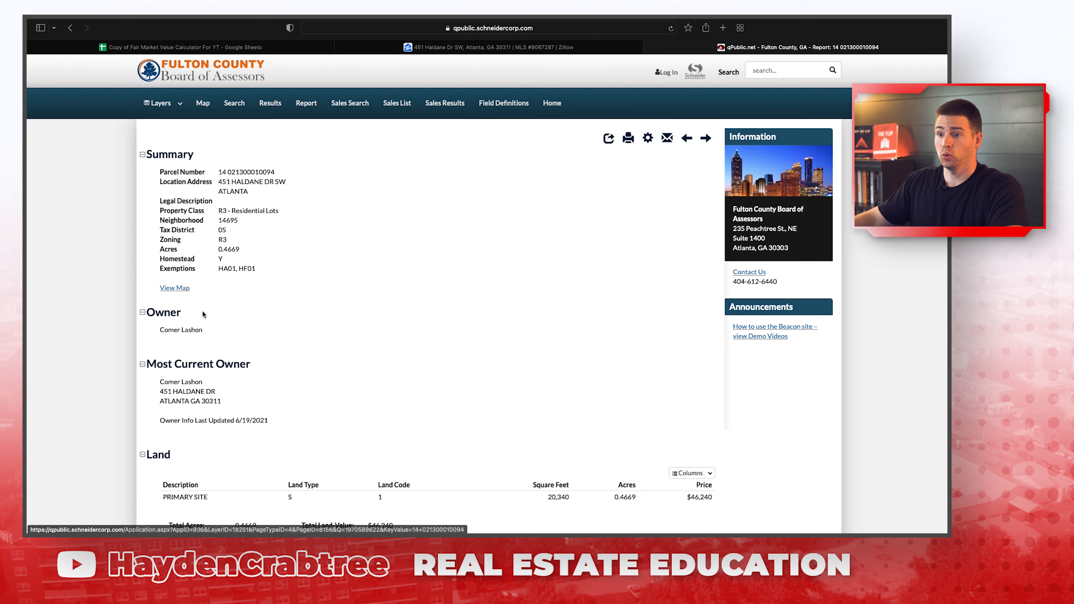
Check the parcel map, then read the 1845 Res Sq Ft value in the report.
left_click(174, 288)
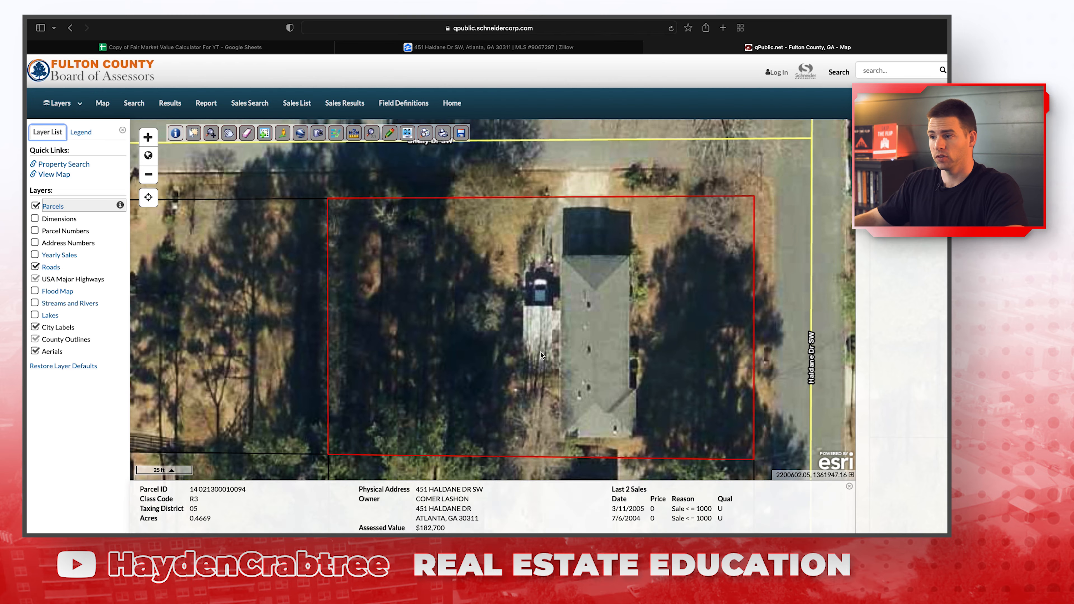
left_click(71, 28)
scroll(197, 275, "down", 5)
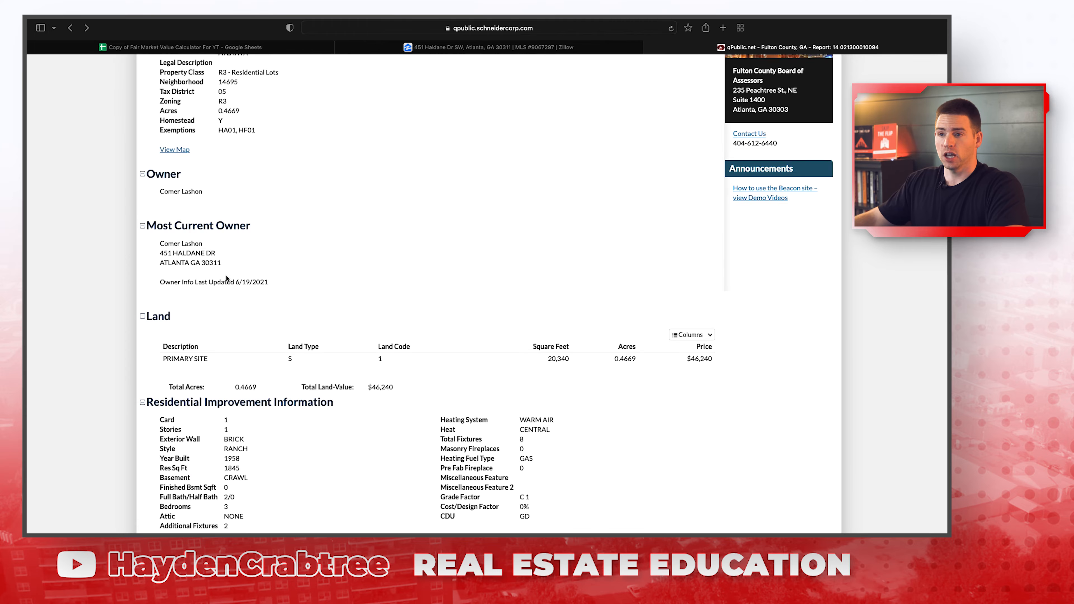
scroll(197, 275, "down", 4)
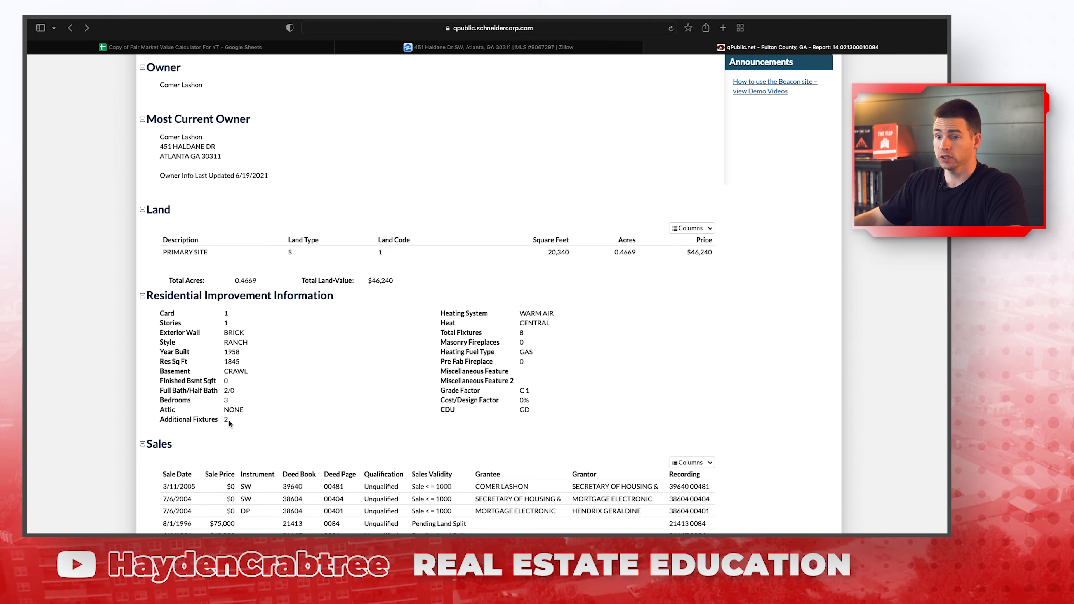
double_click(231, 361)
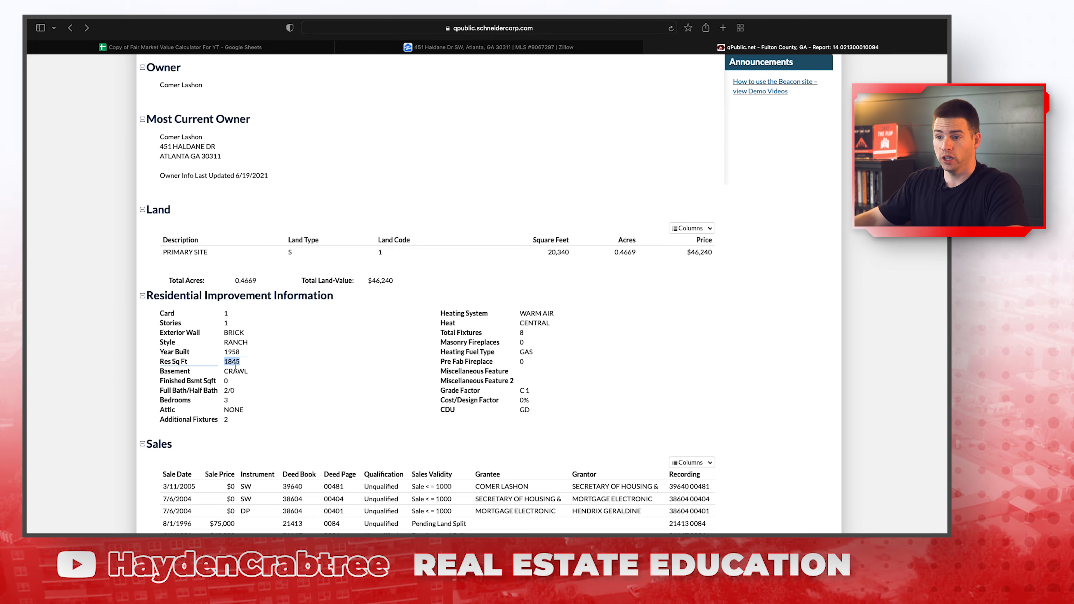
left_click(236, 362)
left_click(418, 48)
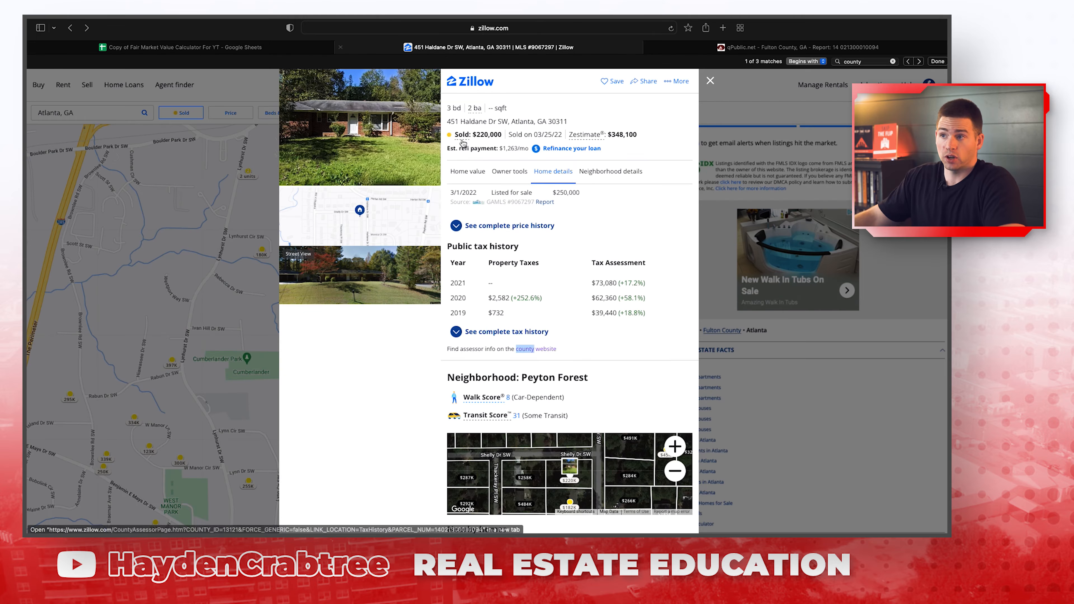
Enter 1845 as Home 2's square feet in C3.
left_click(272, 47)
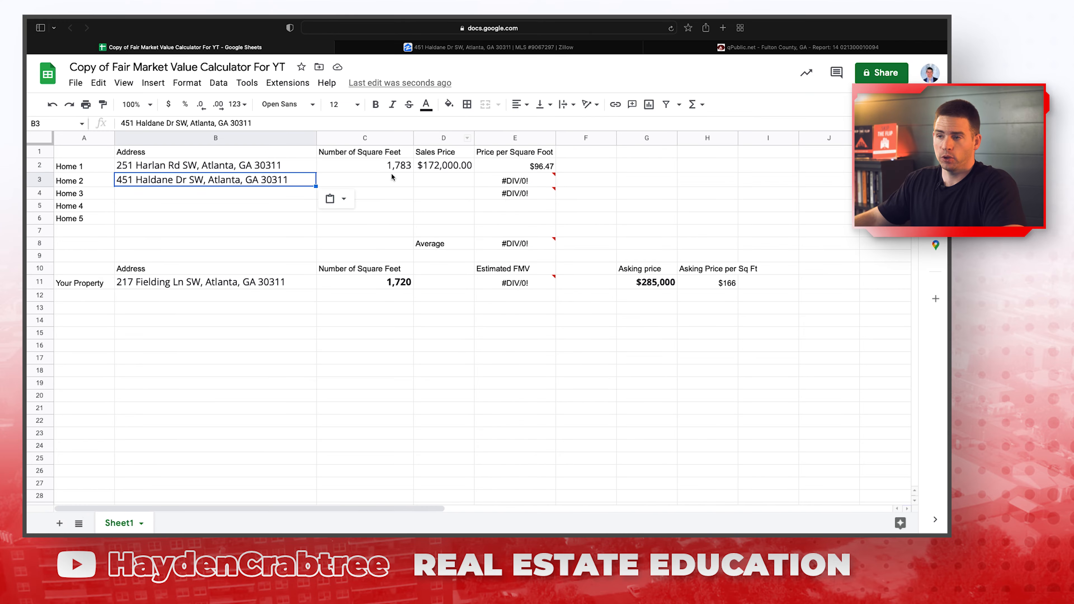
left_click(392, 184)
type("1845")
key("Return")
key("Up")
key("Right")
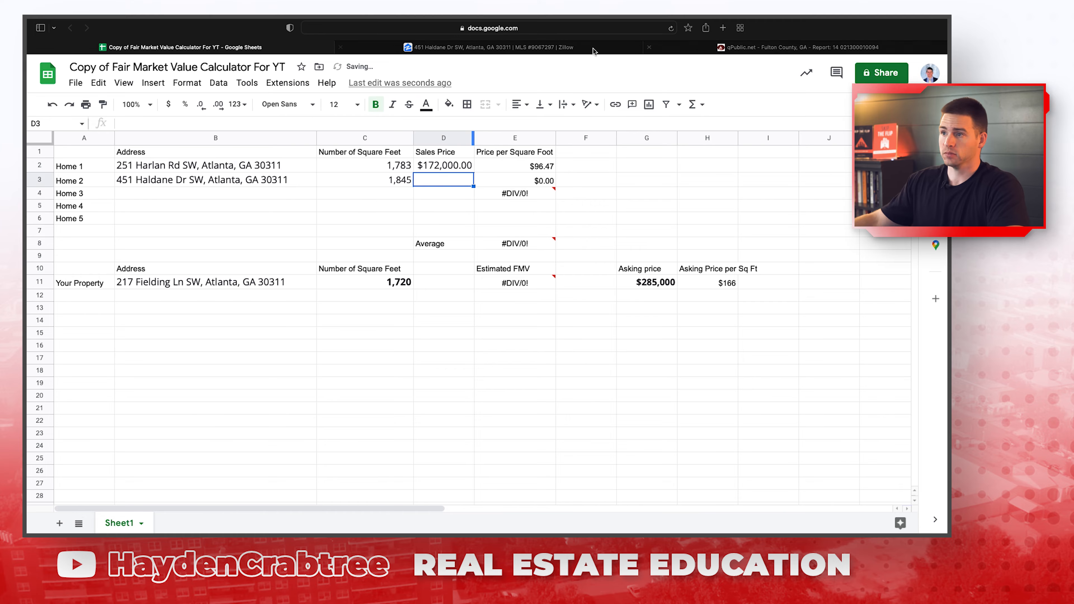
Enter the 220000 sale price in D3, giving $119.24 per sq ft, and close the listing.
left_click(592, 49)
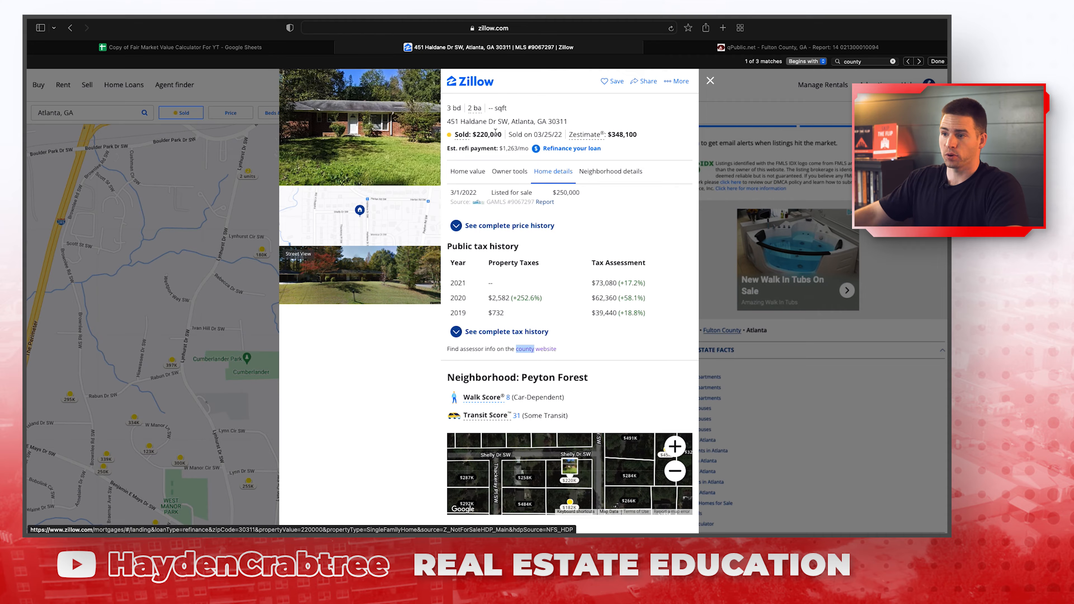
left_click(325, 48)
type("220000")
key("Return")
key("Up")
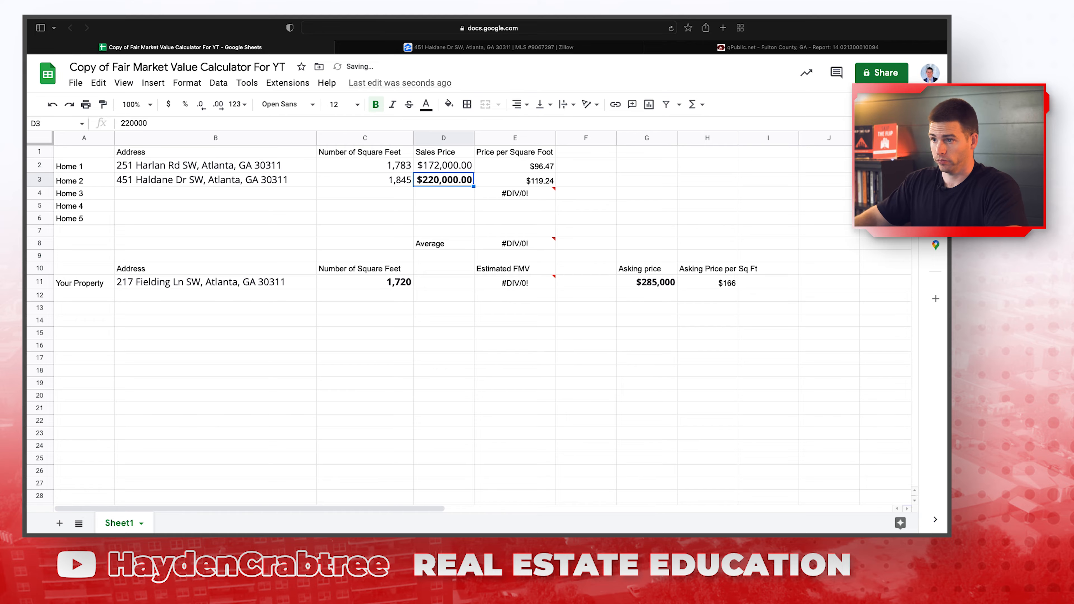
key("Right")
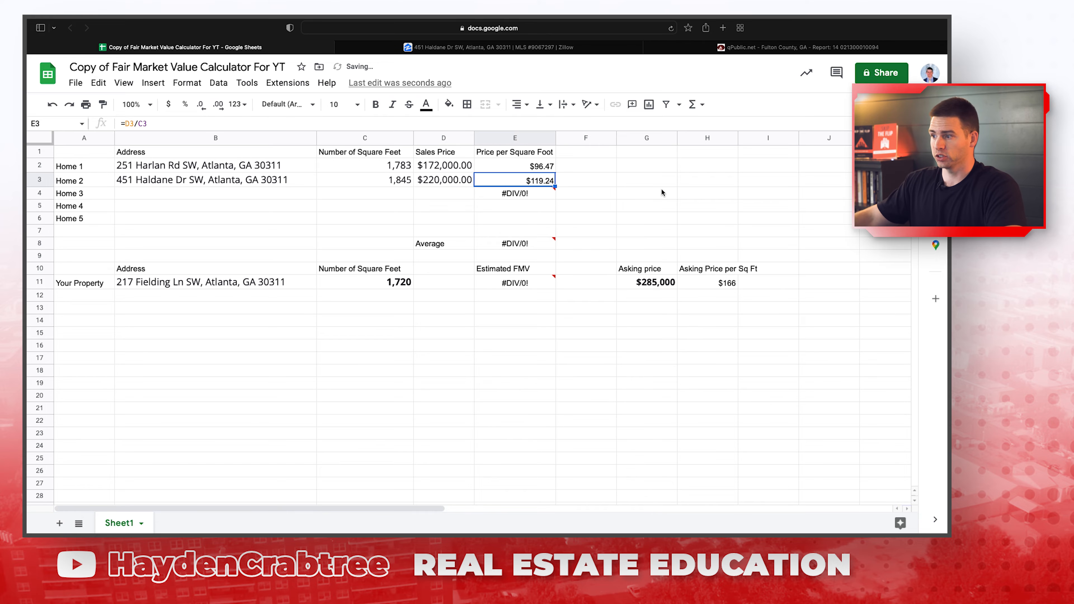
left_click(662, 192)
left_click(511, 47)
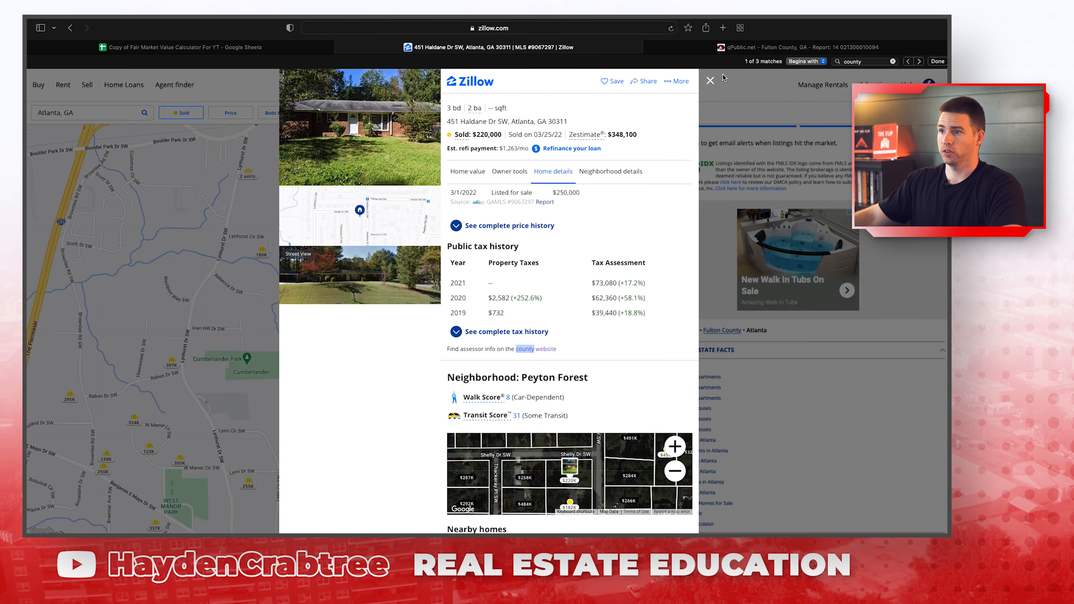
left_click(710, 81)
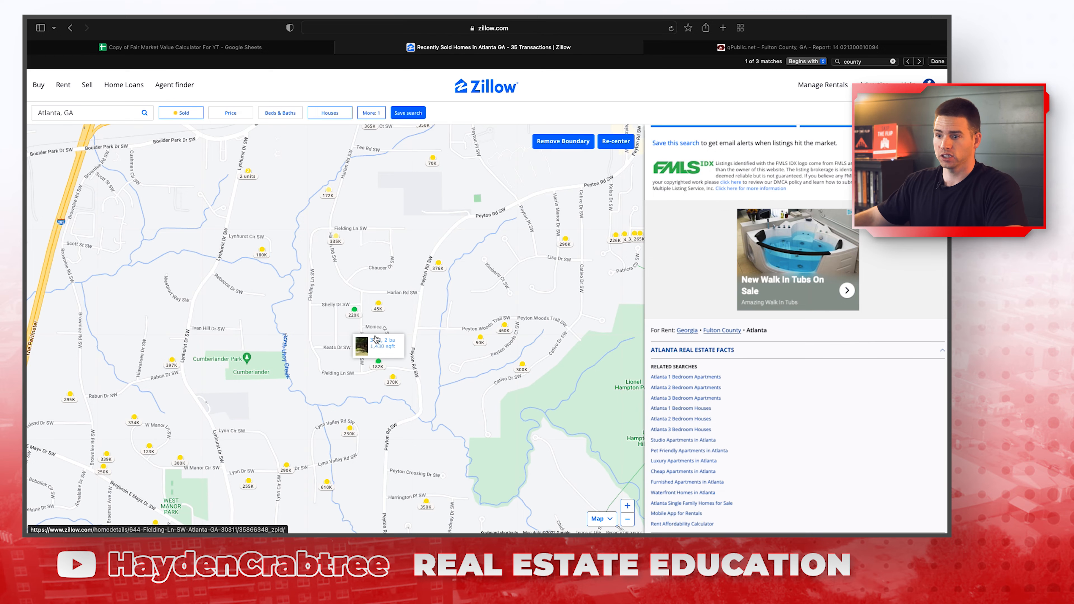
mouse_move(440, 273)
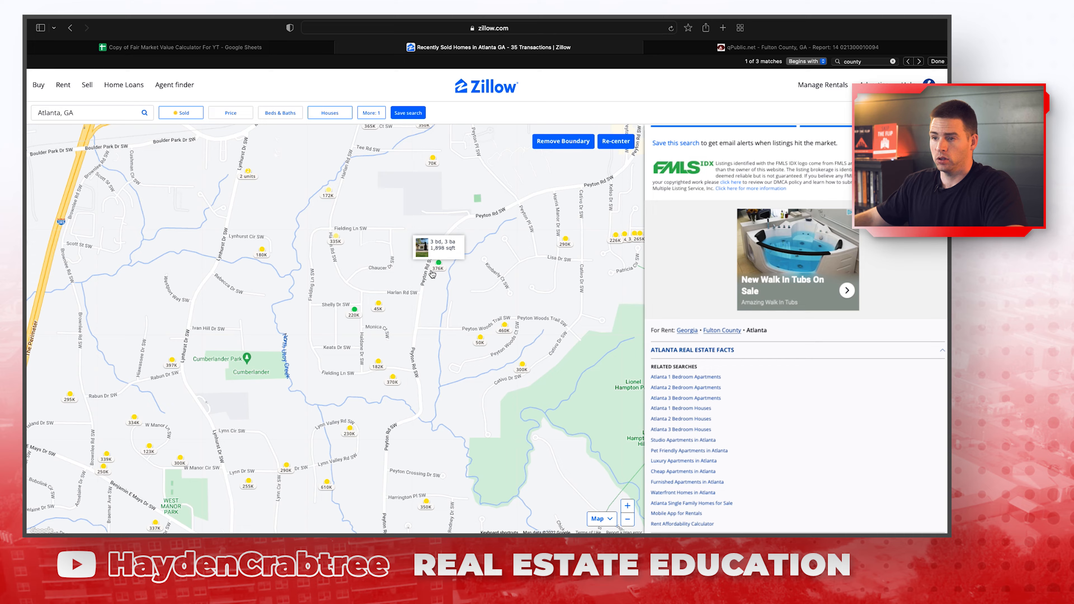
mouse_move(329, 198)
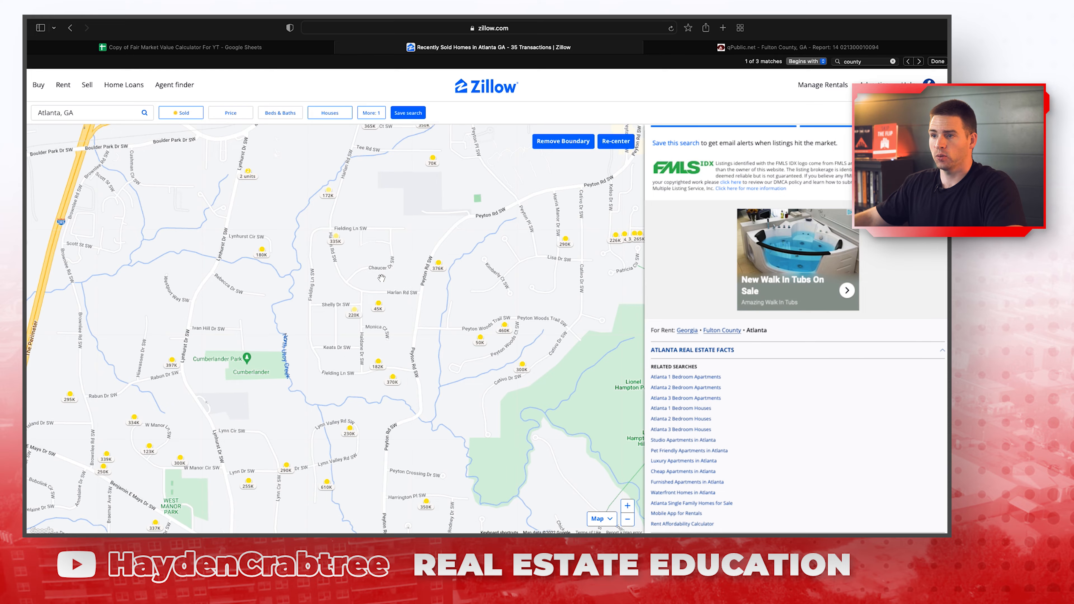
scroll(382, 278, "down", 5)
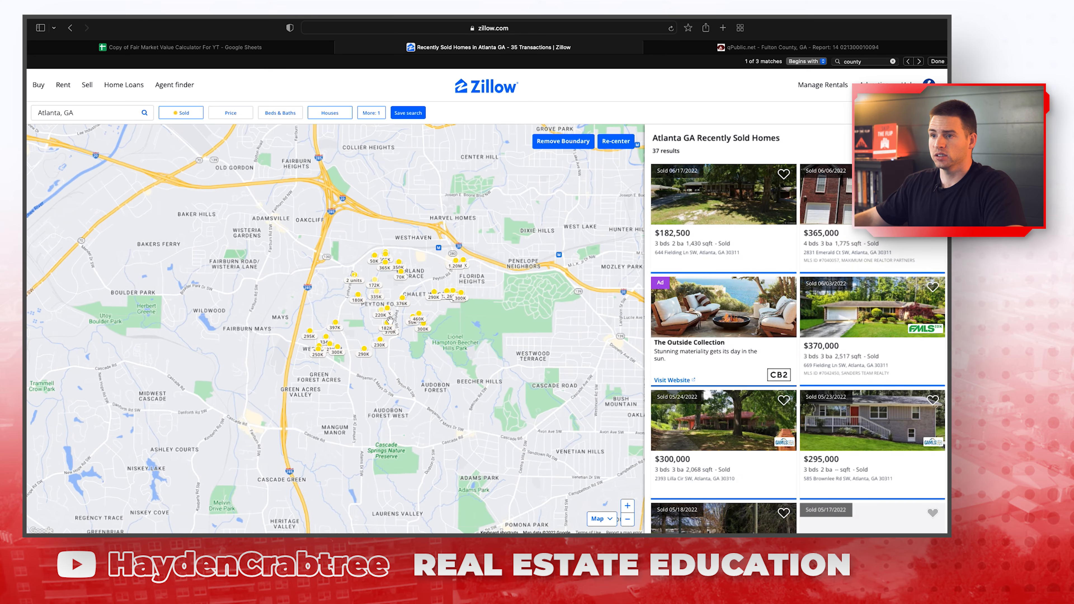
mouse_move(387, 310)
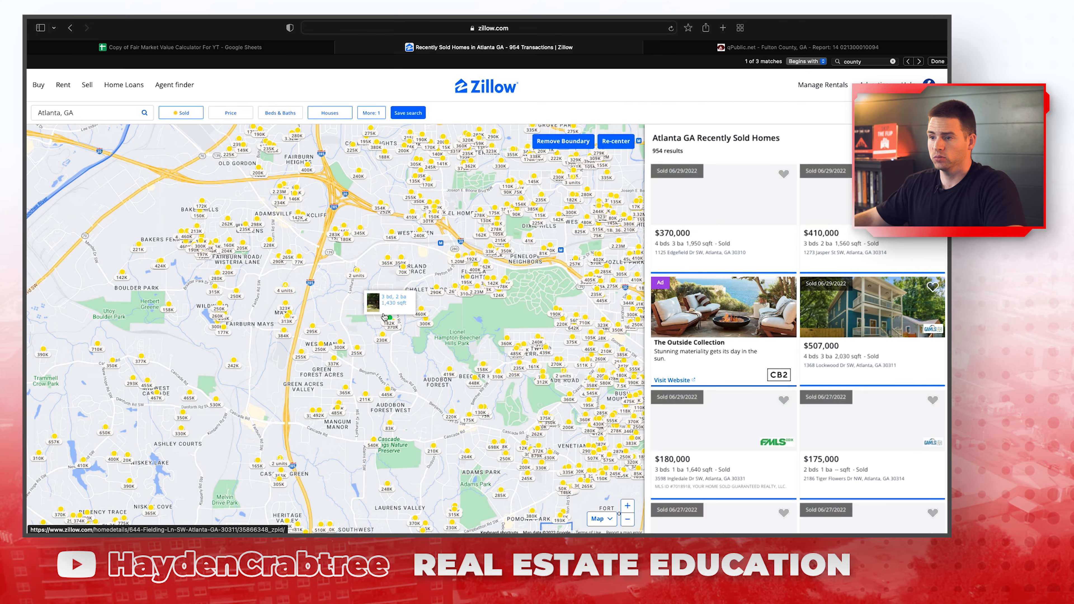
scroll(384, 315, "up", 3)
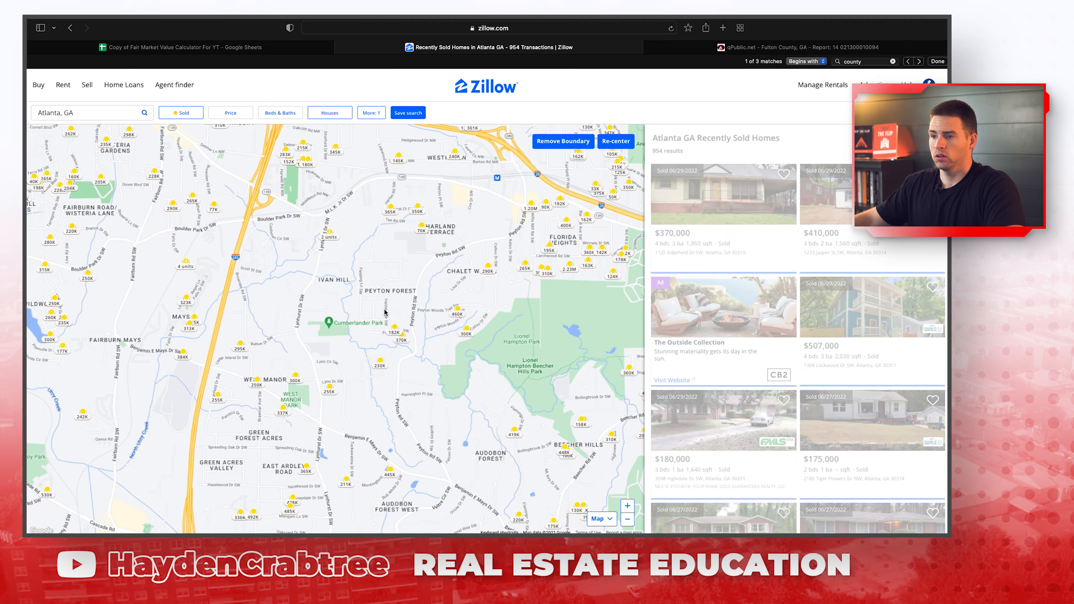
left_click(395, 333)
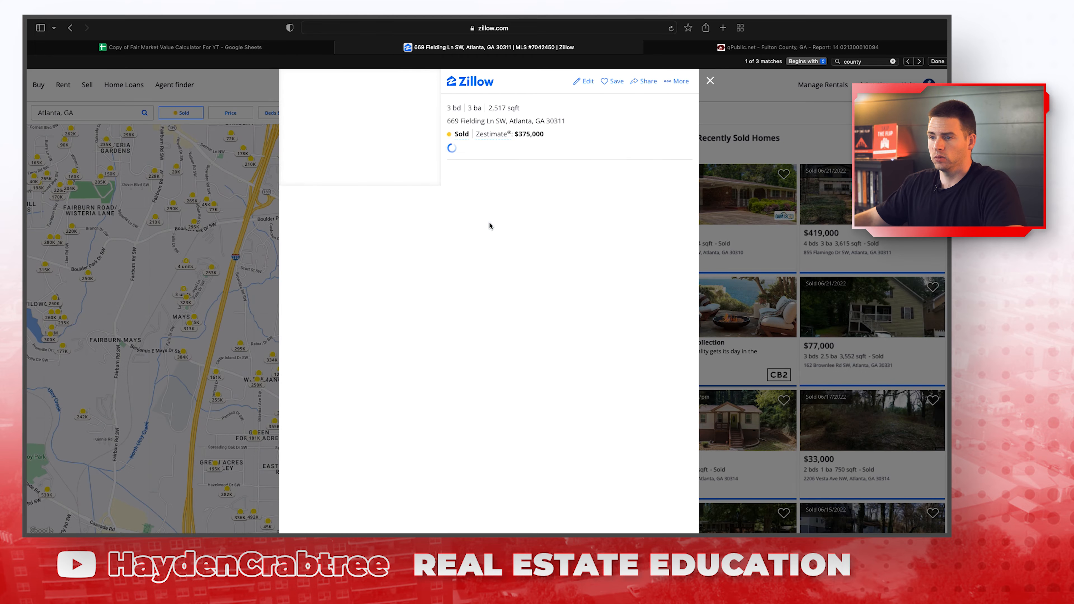
left_click(390, 151)
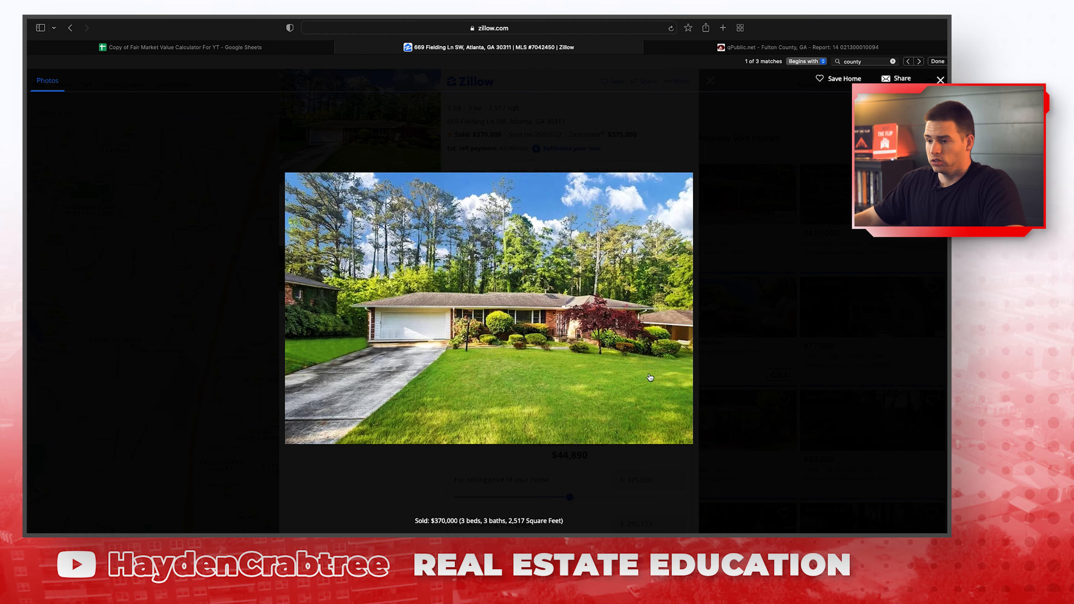
left_click(764, 288)
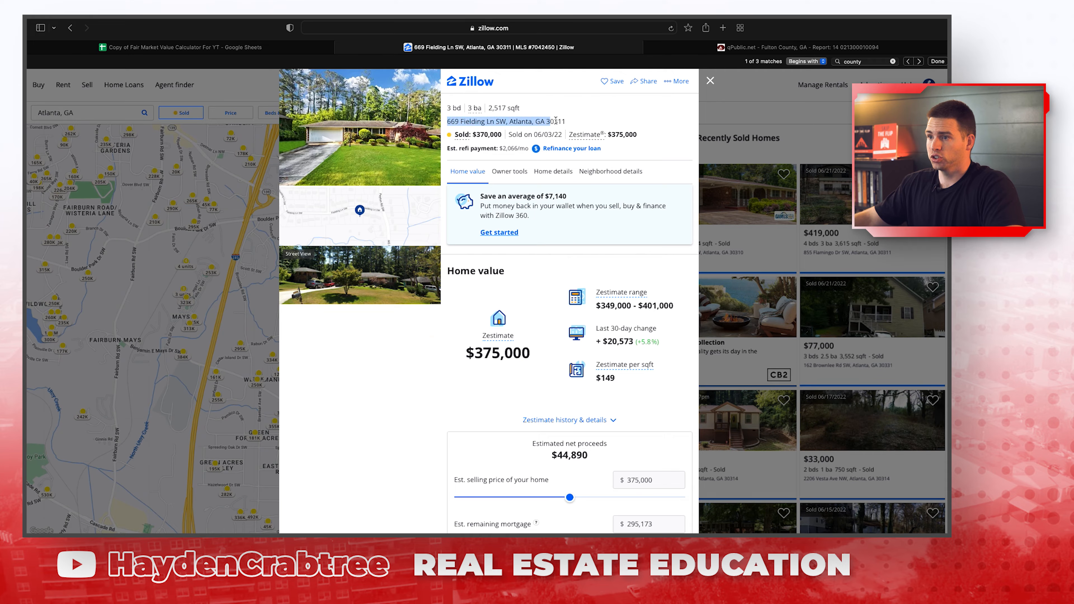
left_click(166, 47)
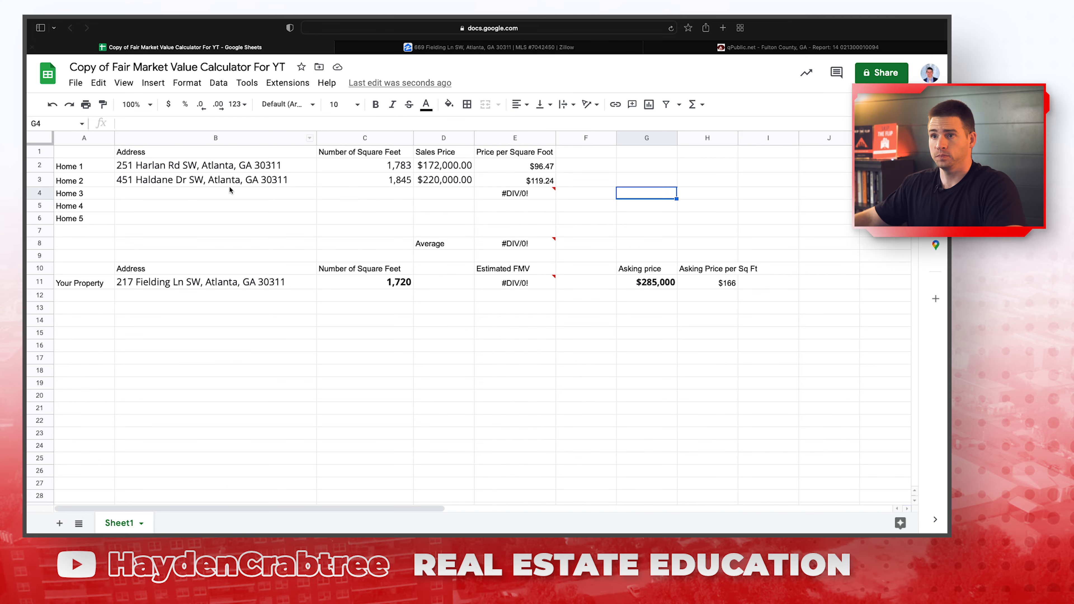
left_click(196, 195)
left_click(386, 197)
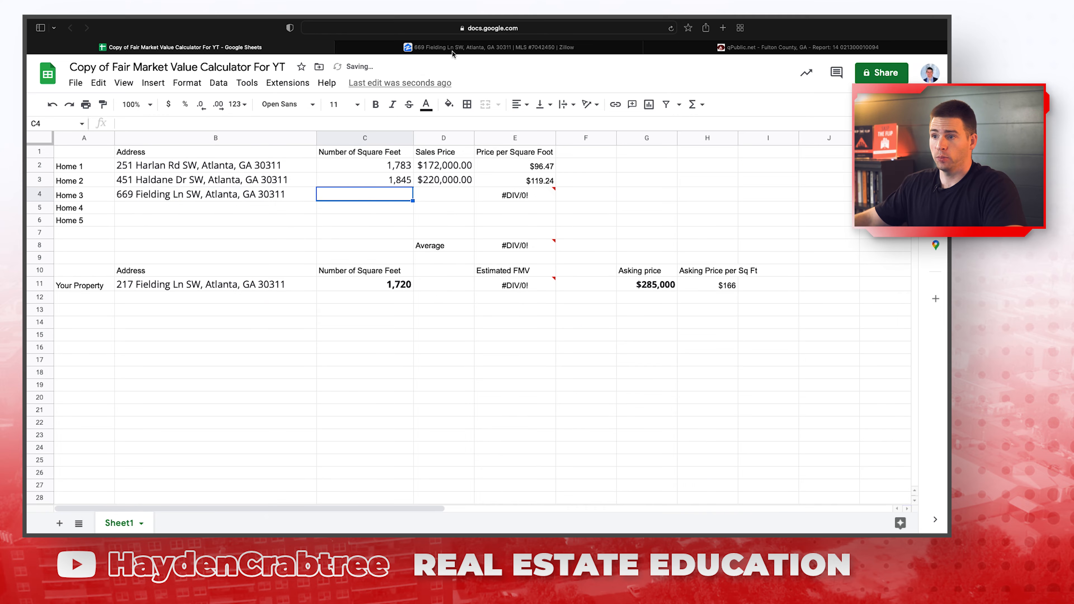
left_click(452, 48)
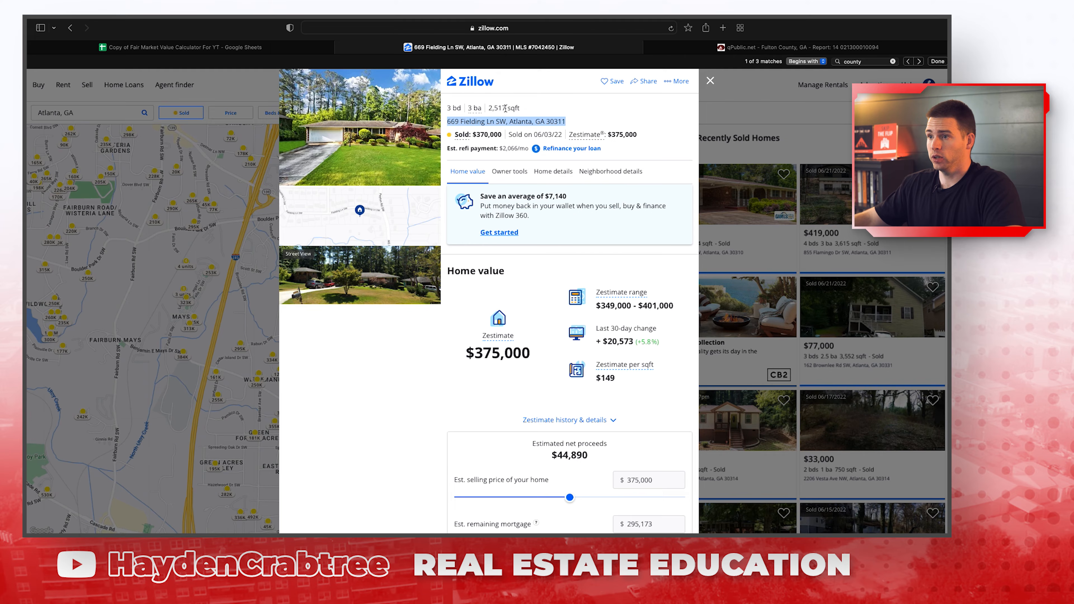
left_click_drag(505, 109, 490, 109)
key("ctrl+c")
left_click(277, 47)
key("ctrl+v")
Paste the $370,000 sale price into D4 and remove its bold formatting.
left_click(425, 191)
left_click(460, 50)
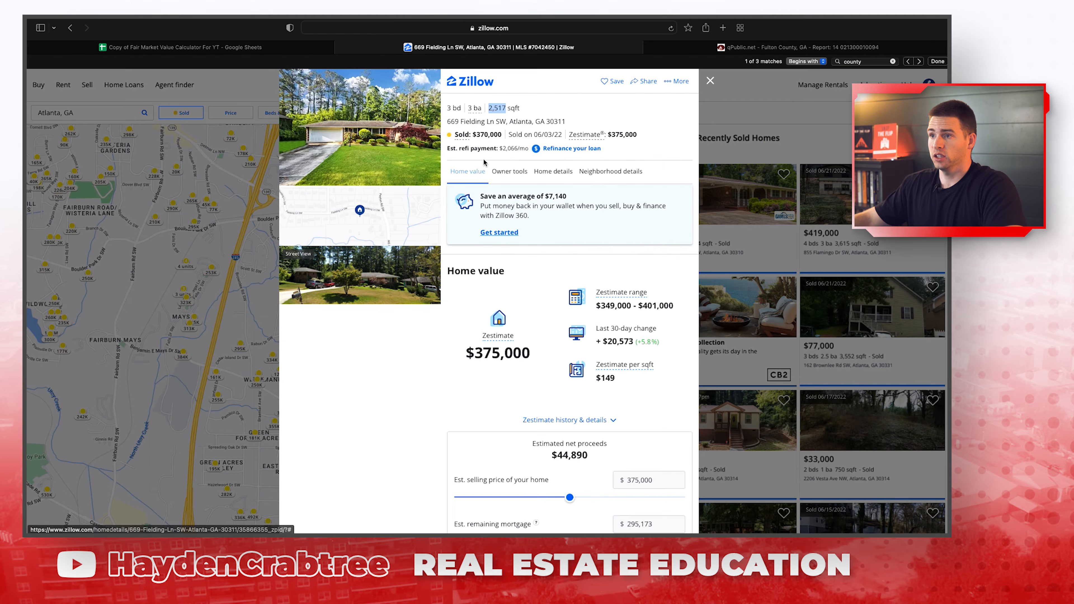
left_click(186, 47)
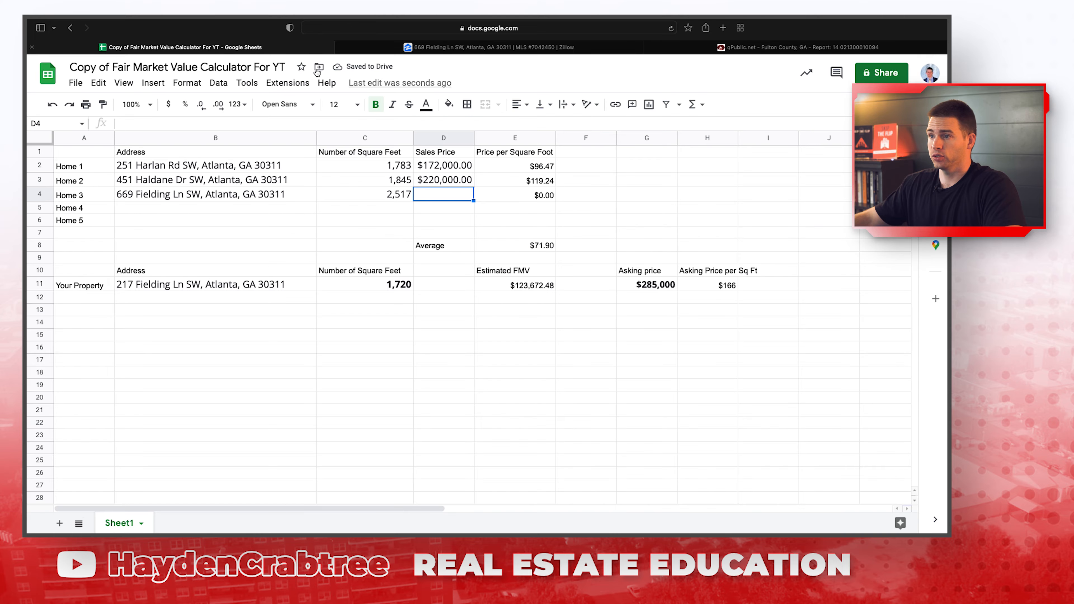
type("370,000")
left_click(527, 212)
left_click(504, 198)
left_click(452, 196)
key("super+b")
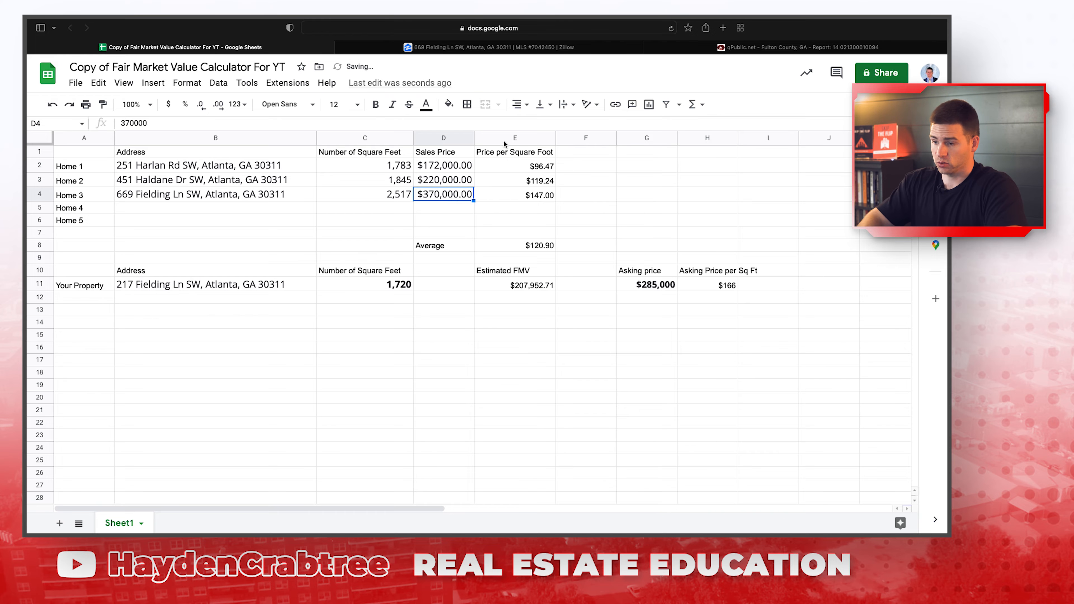
left_click(683, 194)
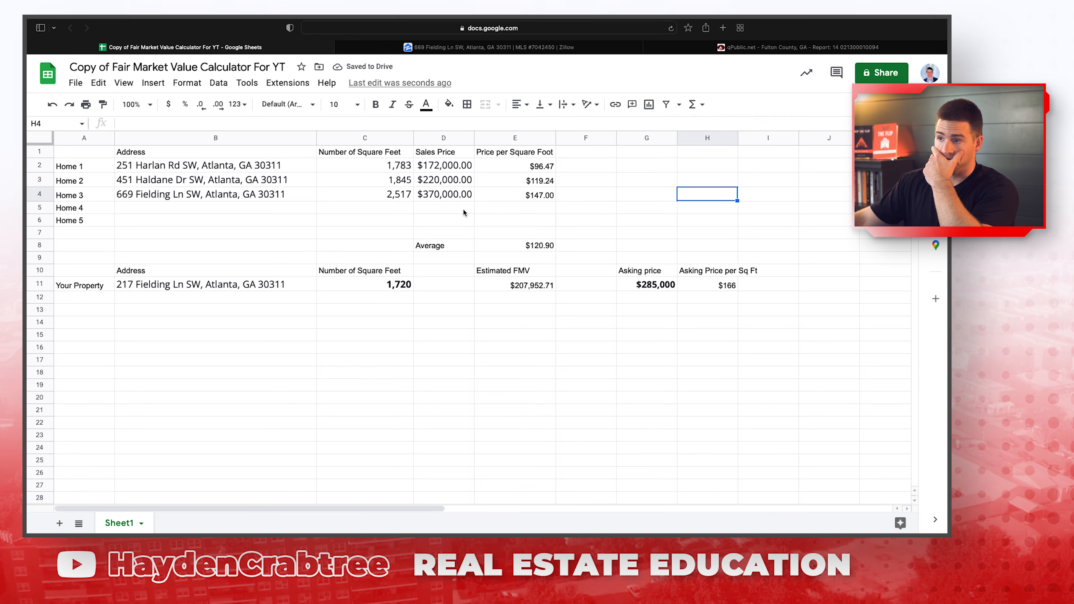
Review the empty Home 4–5 rows and the average price-per-sq-ft formula.
left_click_drag(148, 210, 523, 226)
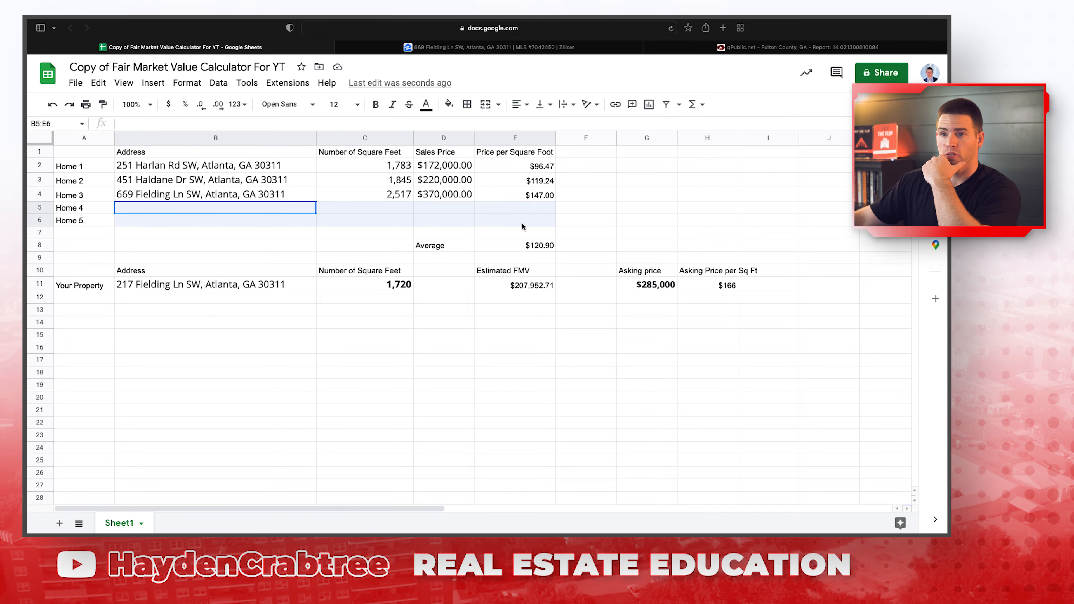
left_click(630, 220)
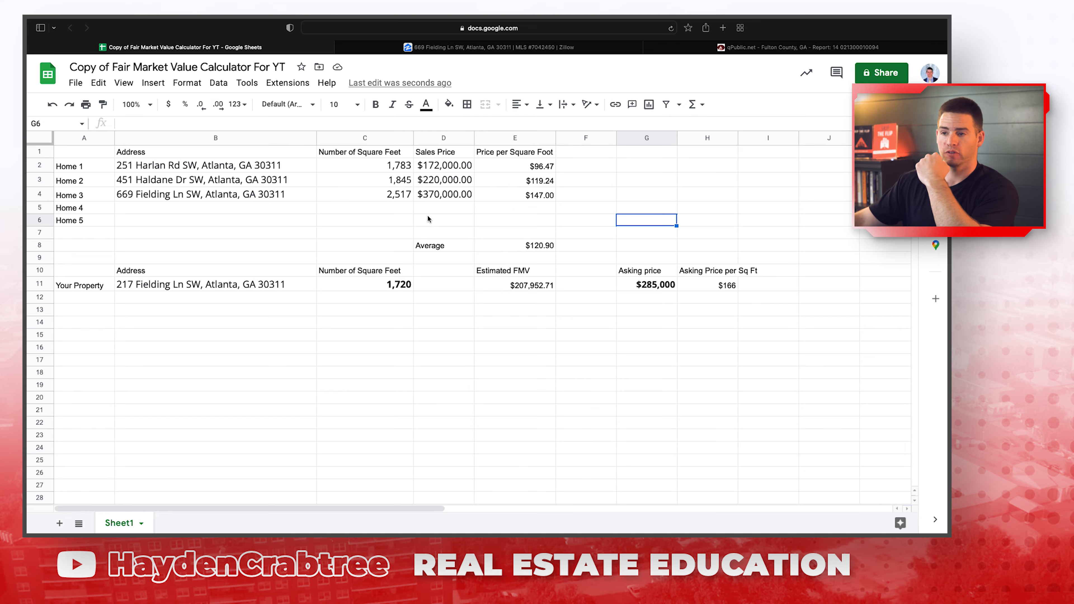
left_click(440, 246)
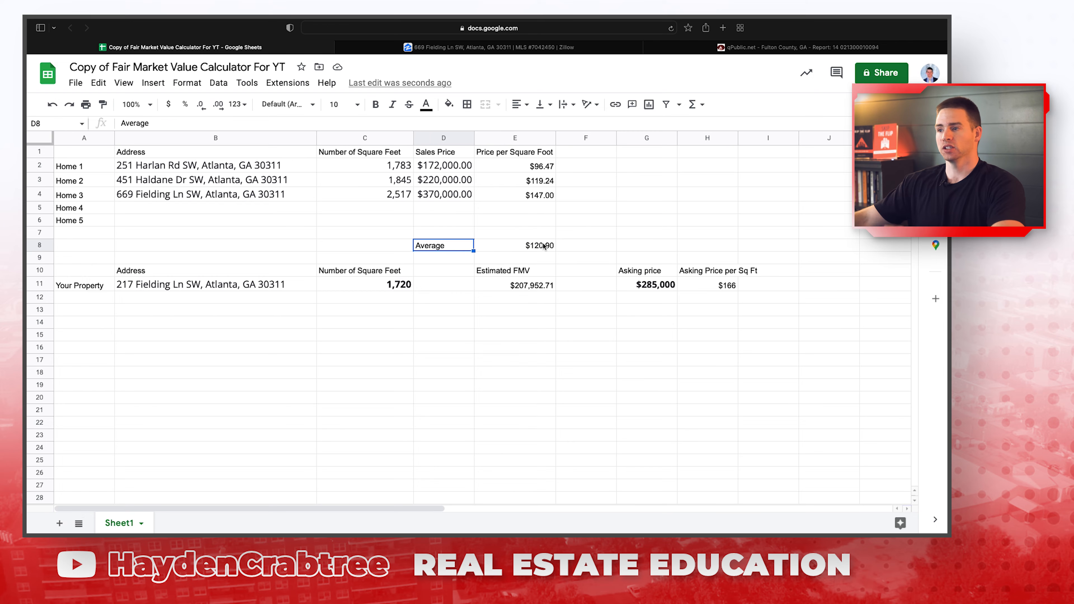
left_click(518, 245)
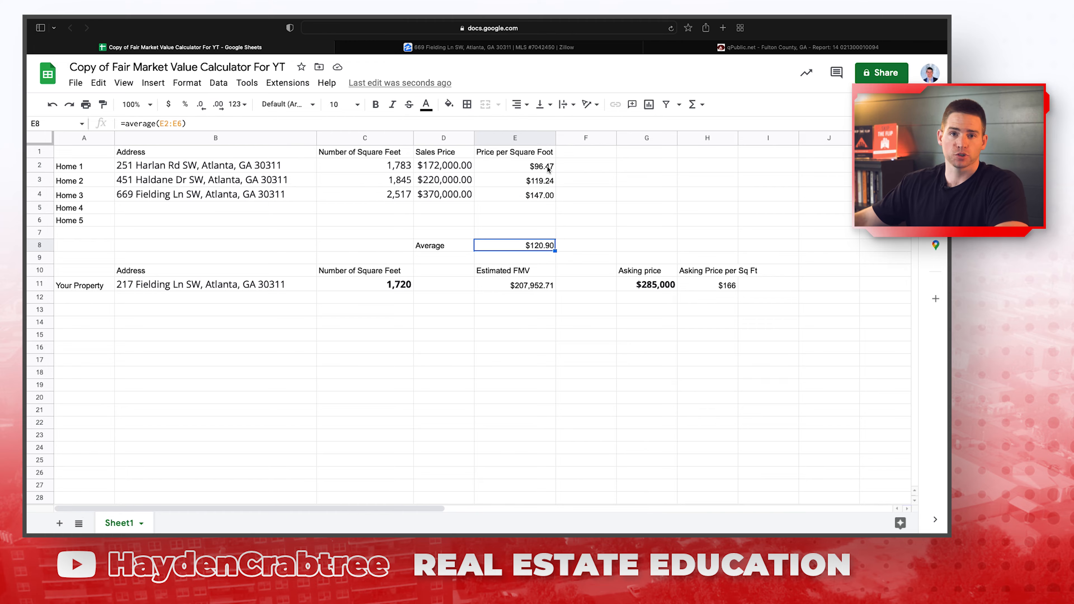
left_click_drag(548, 170, 534, 196)
left_click(539, 247)
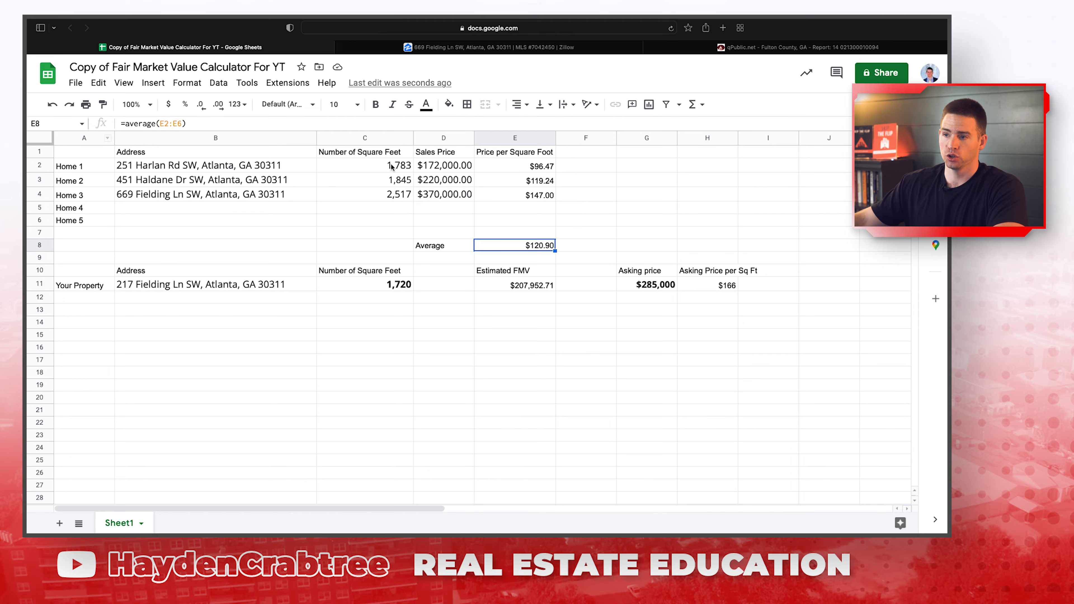
left_click(689, 360)
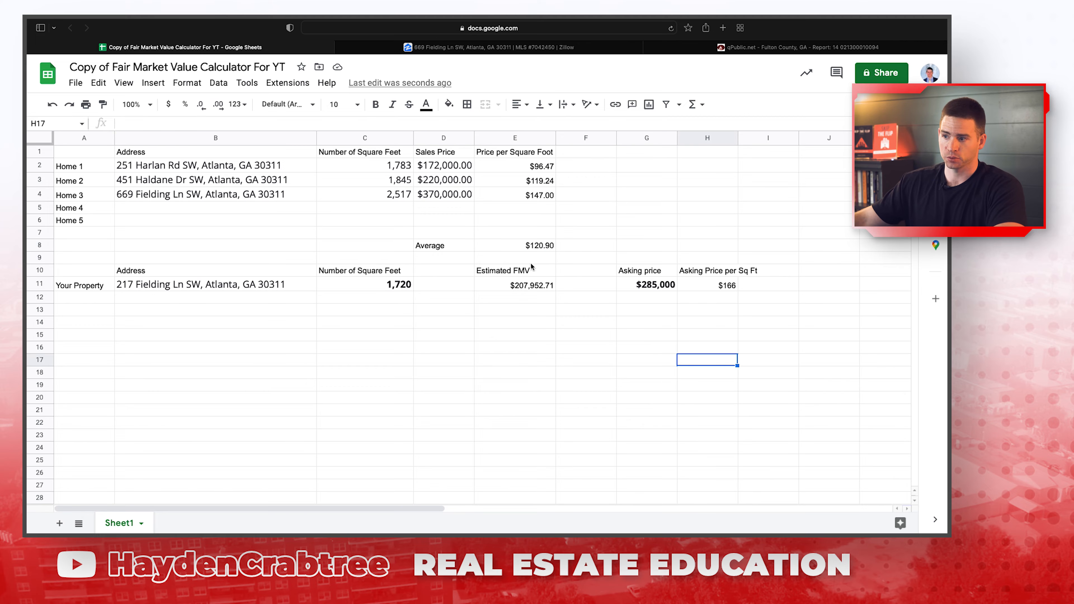
Inspect the estimated FMV formula against the subject's 1,720 sq ft and asking price.
left_click(529, 286)
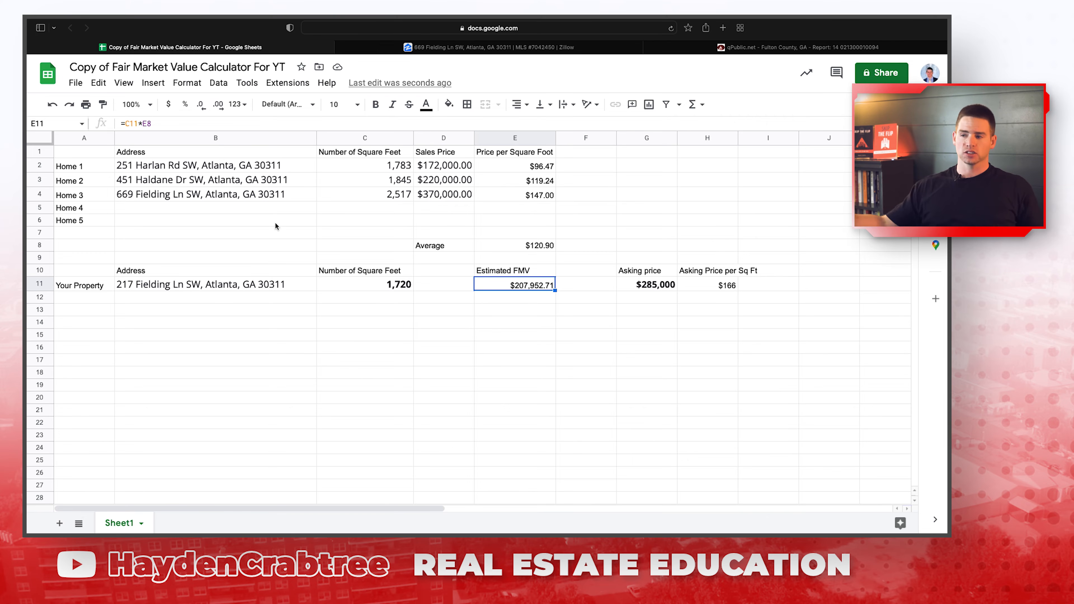
left_click(352, 281)
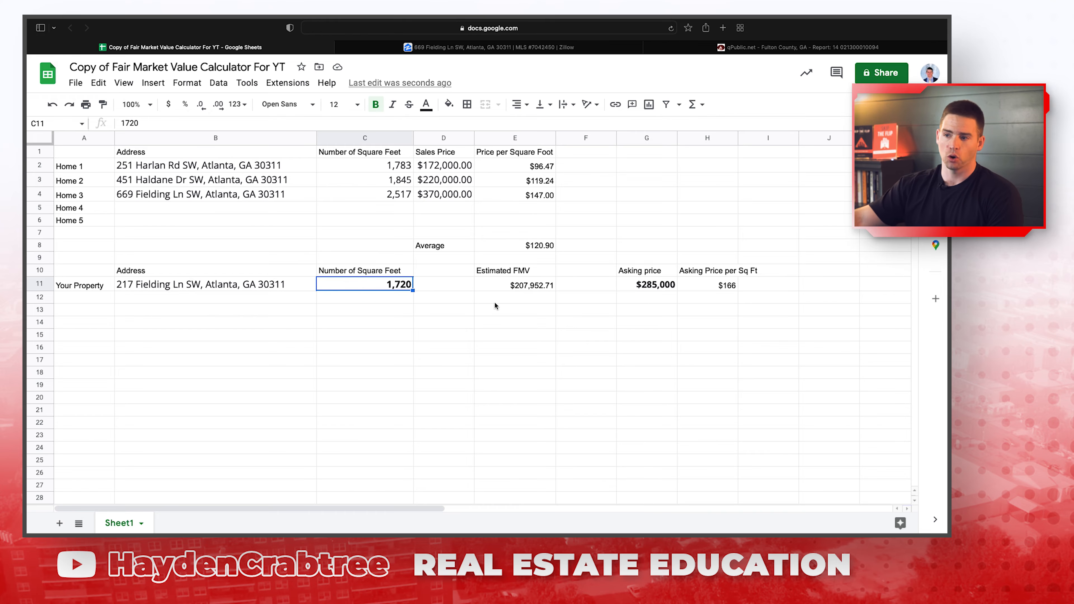
left_click(502, 294)
left_click(515, 245)
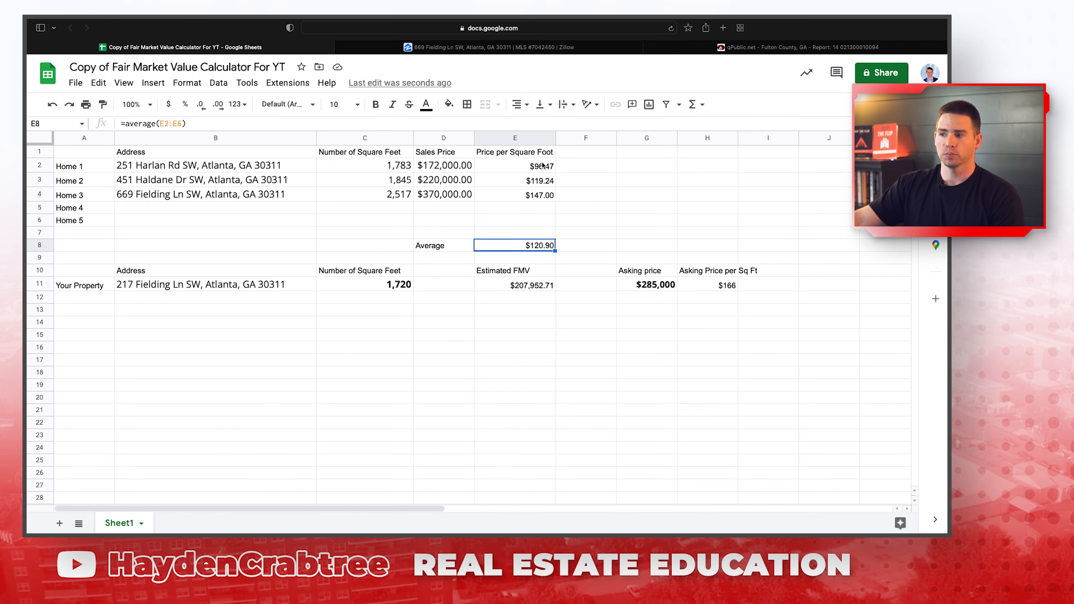
left_click(535, 283)
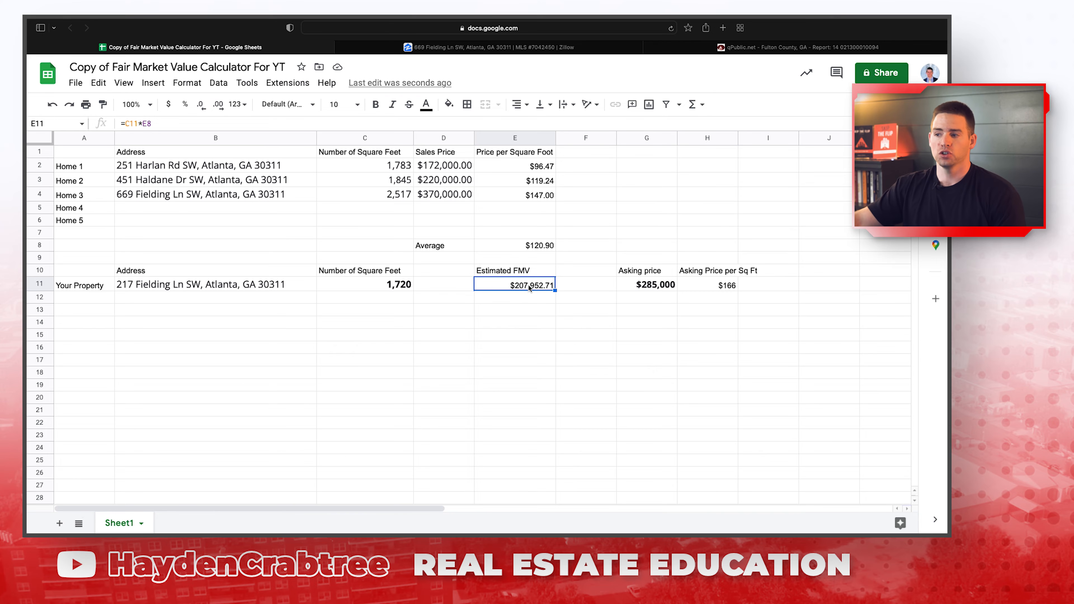
left_click(667, 283)
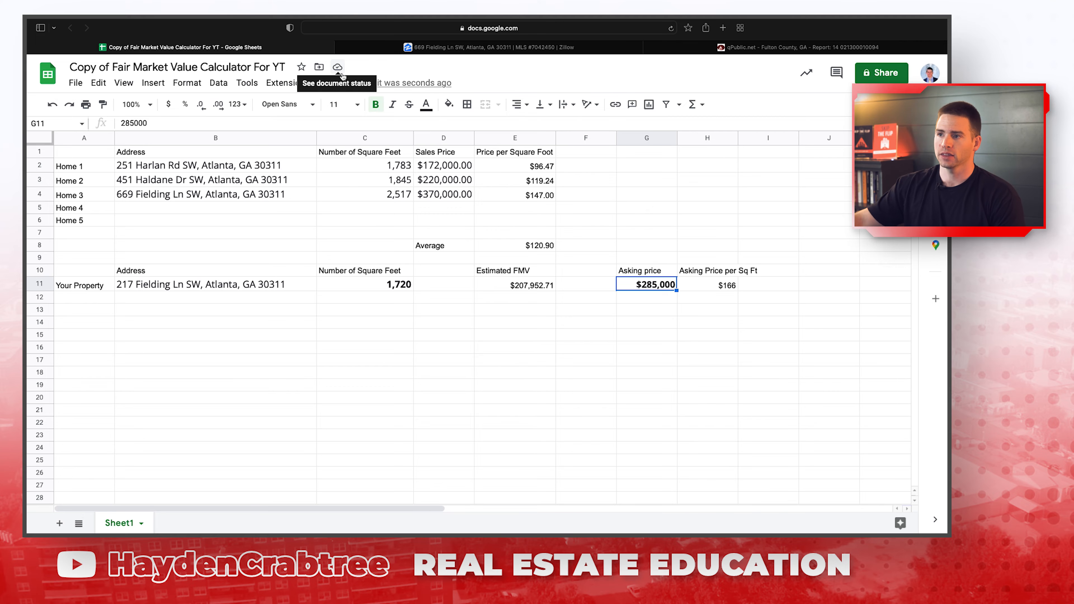
left_click(525, 48)
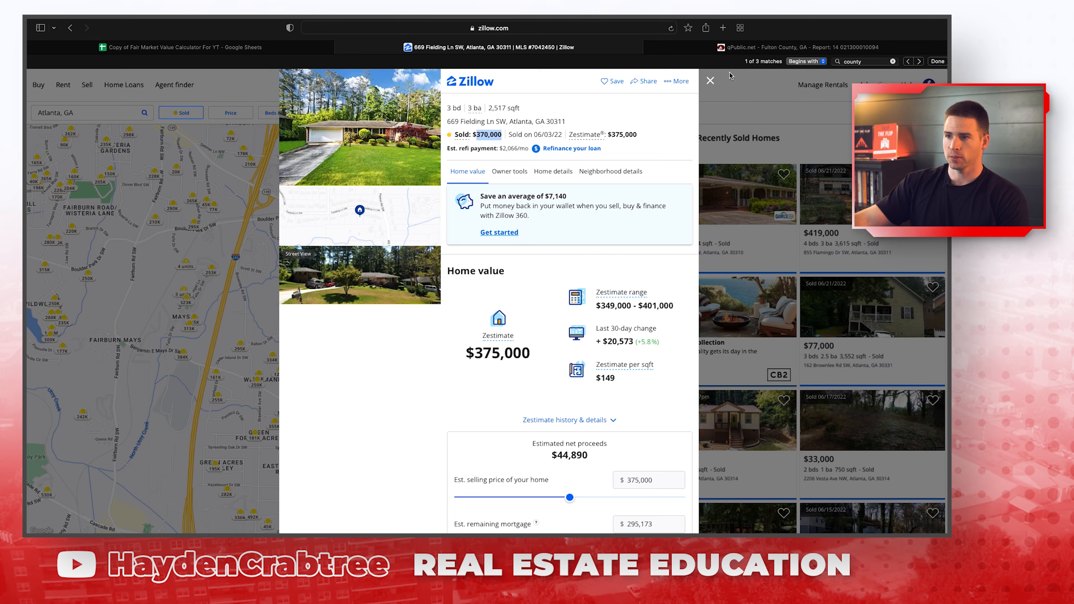
left_click(710, 81)
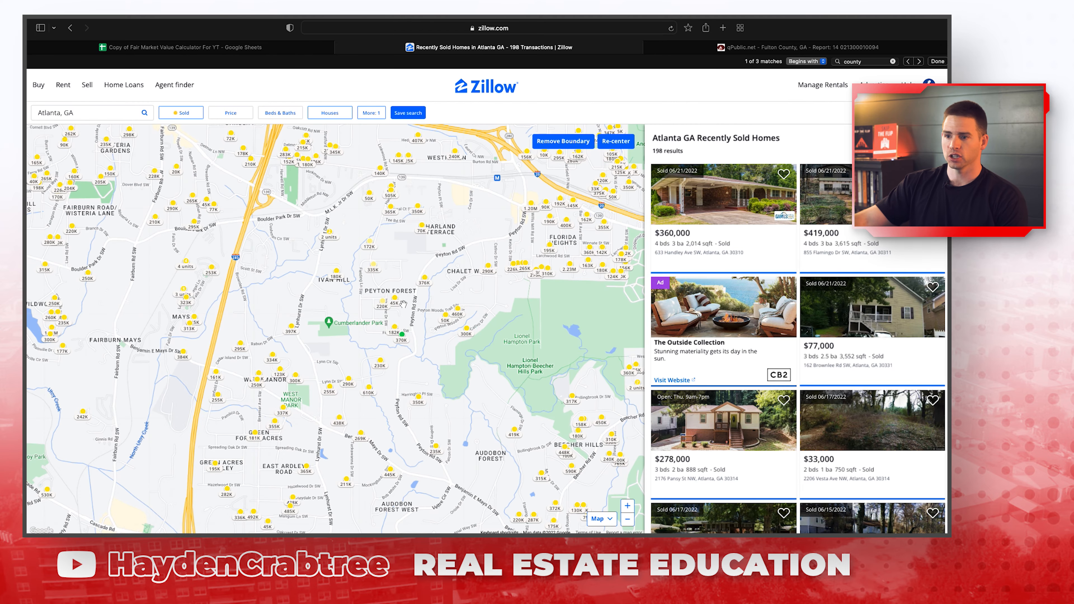
scroll(397, 303, "up", 2)
left_click_drag(343, 191, 364, 328)
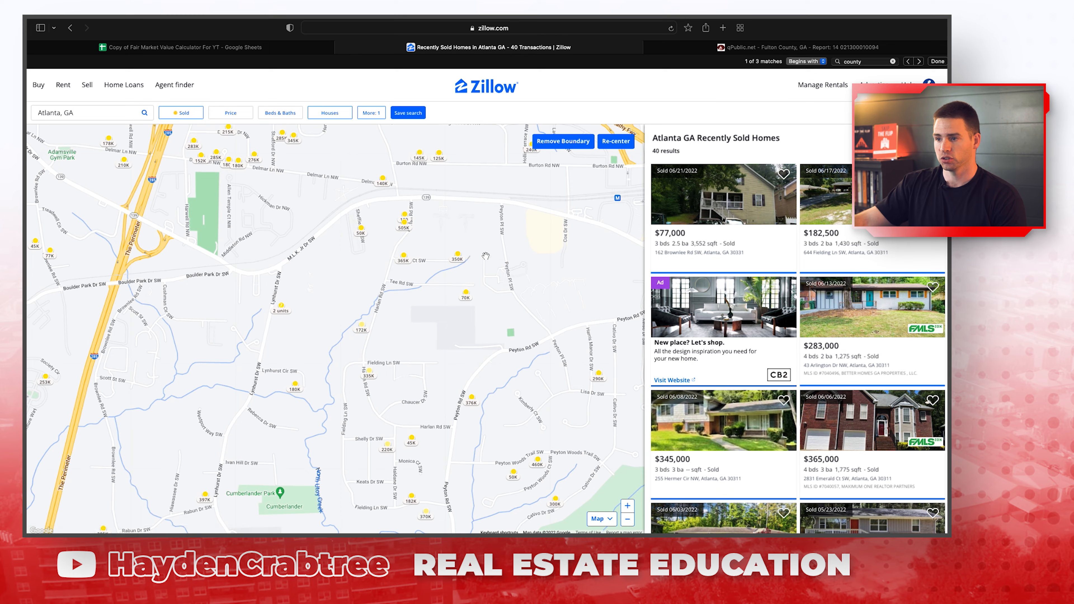
mouse_move(408, 264)
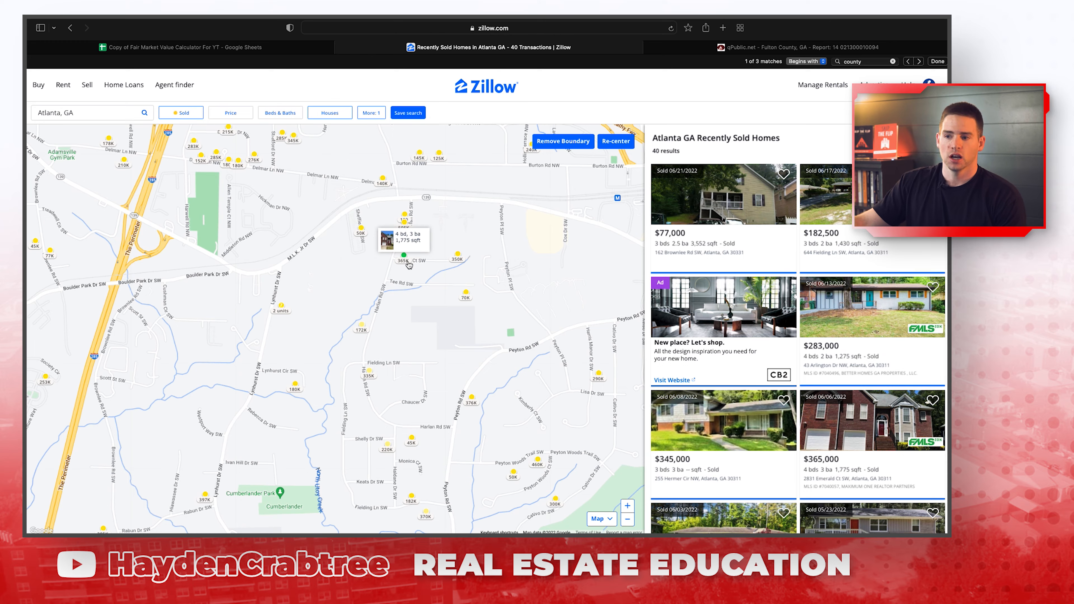
mouse_move(362, 334)
left_click(409, 259)
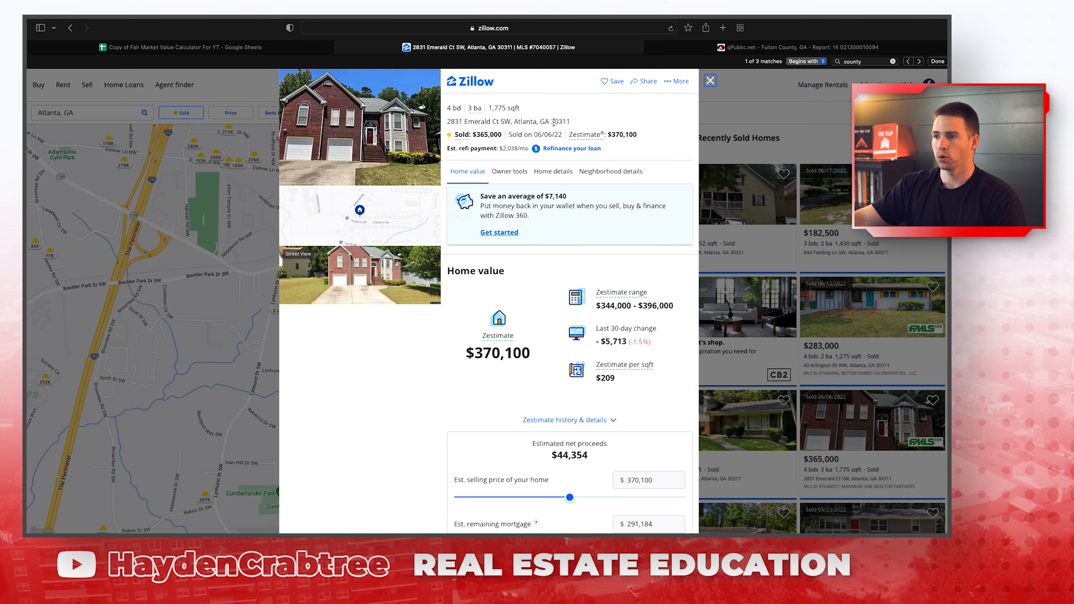
left_click_drag(573, 122, 447, 127)
key("super+c")
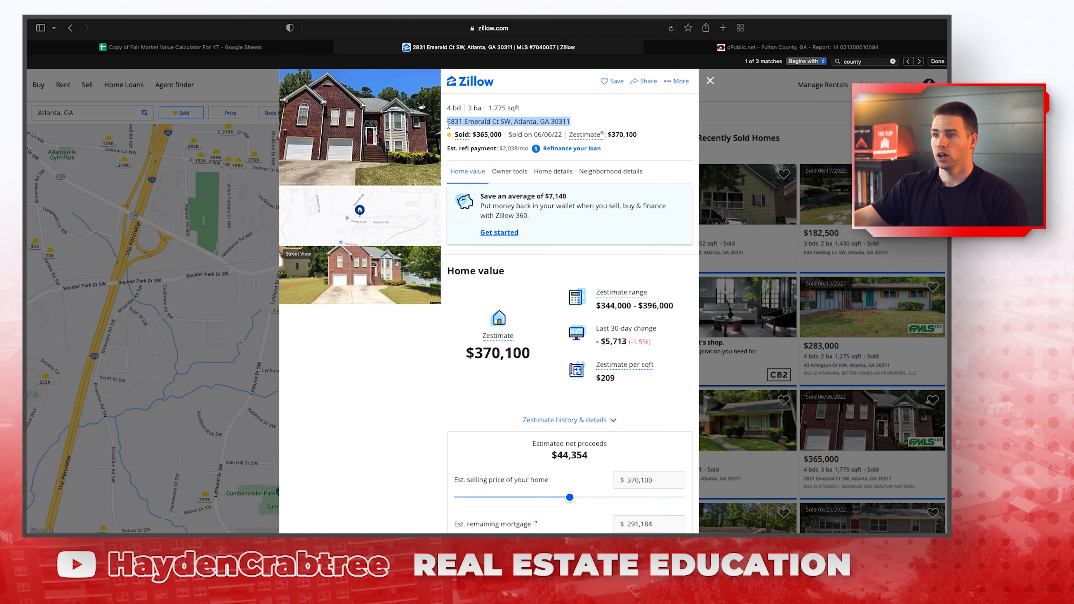
left_click(299, 48)
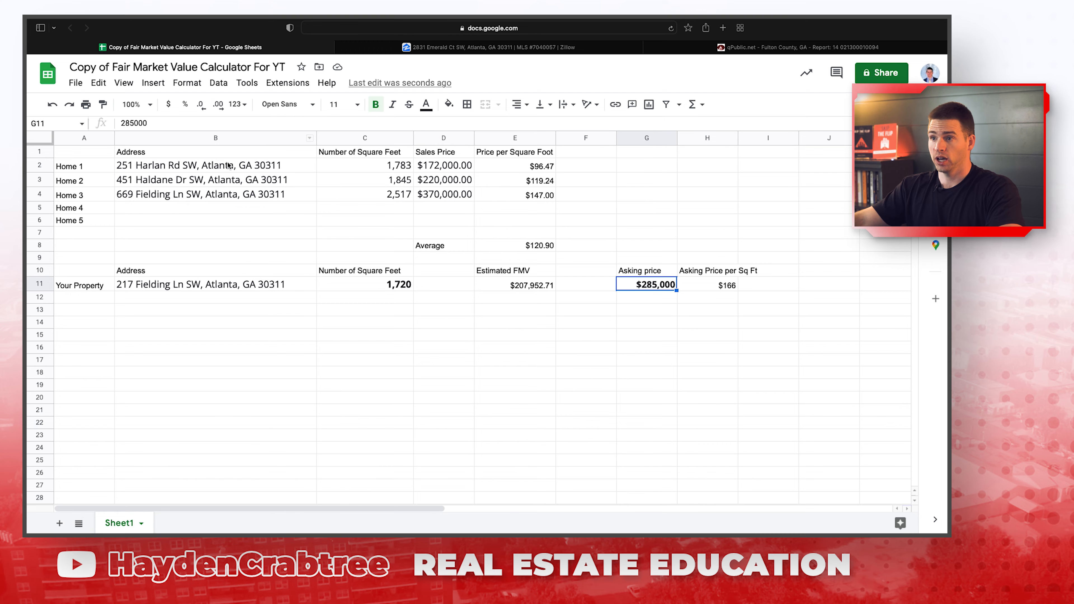
left_click(201, 203)
key("super+v")
left_click(332, 208)
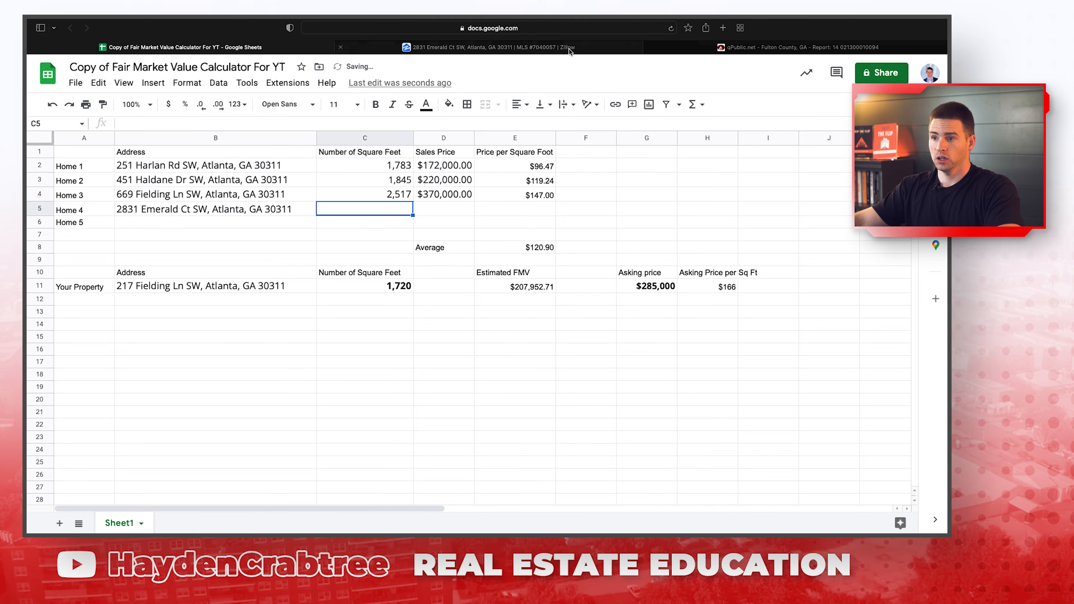
left_click(716, 48)
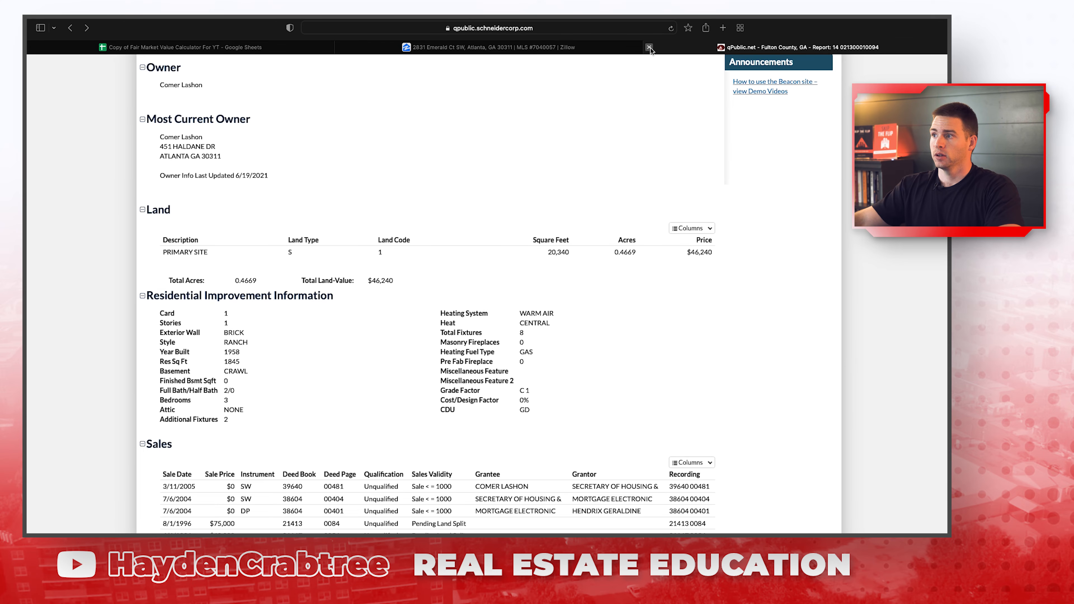
left_click(650, 48)
left_click_drag(507, 109, 500, 109)
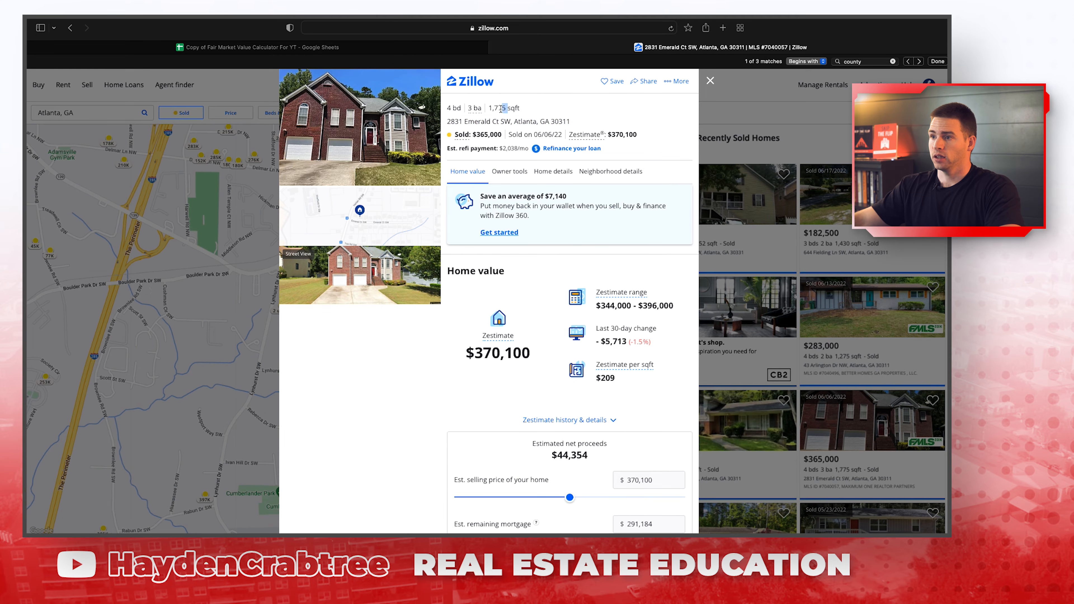
left_click(416, 50)
type("1,775")
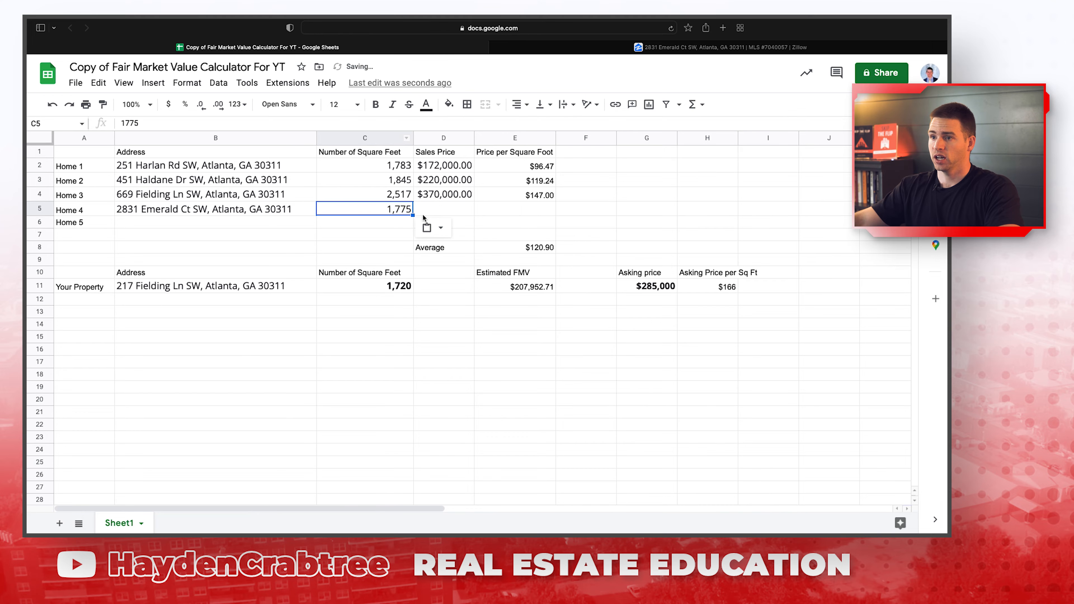
Paste the $365,000 sold price into D5 without bold.
left_click(525, 47)
left_click_drag(502, 135, 475, 134)
key("super+c")
left_click(440, 47)
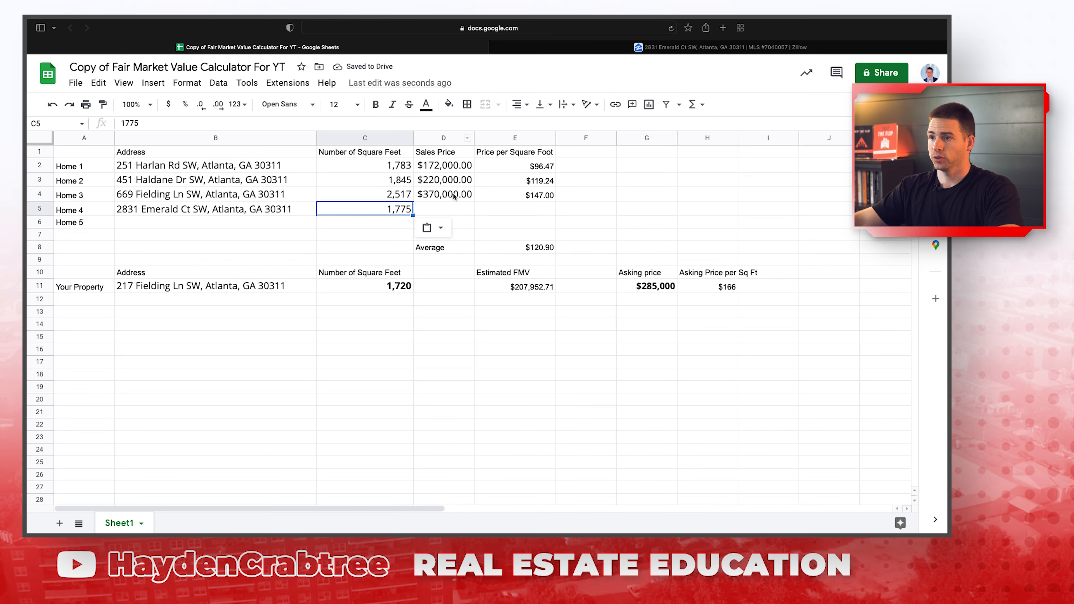
left_click(453, 207)
key("super+v")
key("super+b")
Fill E4's price-per-sq-ft formula down to E5 ($205.63) and select Home 1's row B2:E2.
key("Right")
key("Up")
key("super+c")
key("Down")
key("super+v")
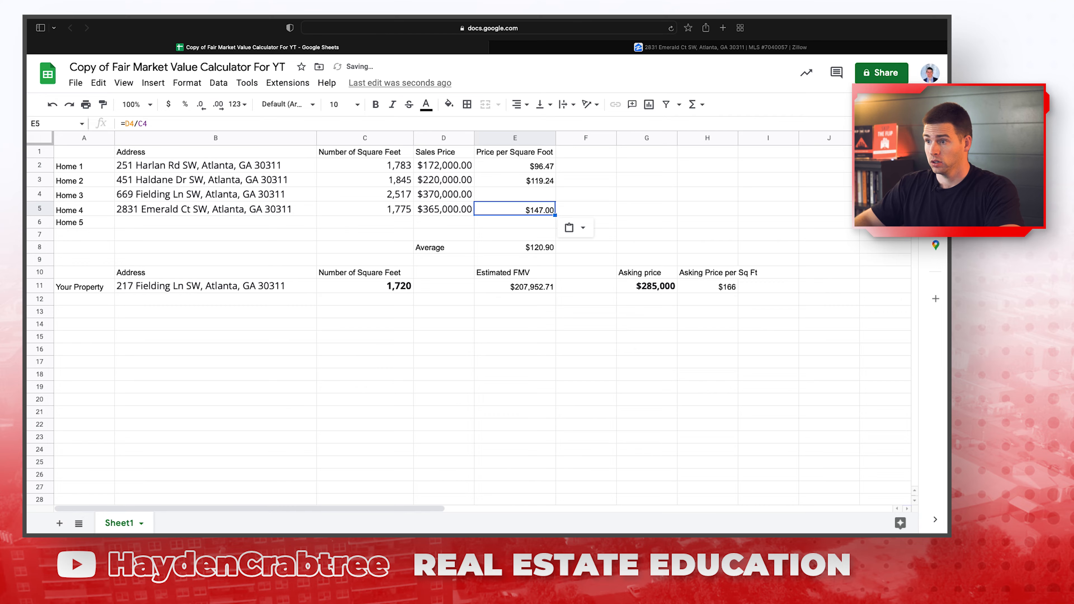
left_click(52, 104)
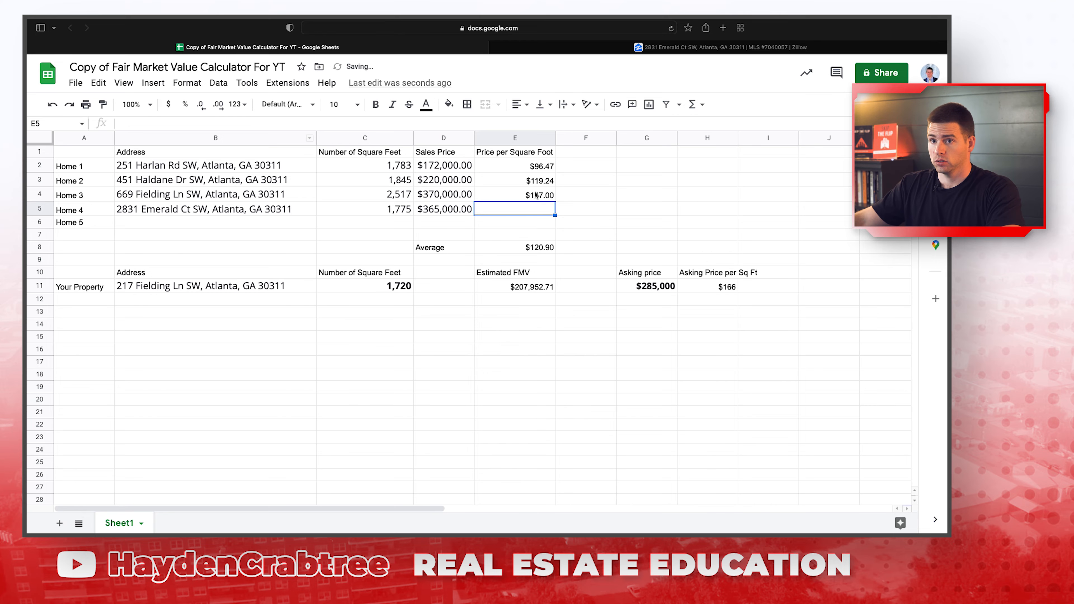
left_click(535, 195)
left_click_drag(555, 201, 560, 211)
left_click(560, 211)
left_click(531, 211)
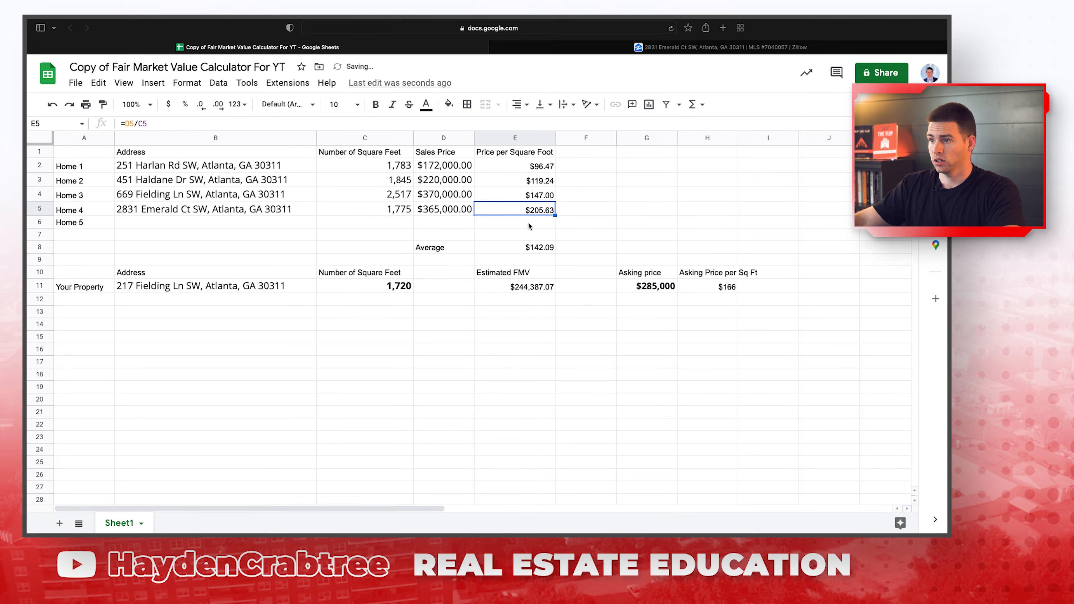
left_click_drag(148, 166, 508, 167)
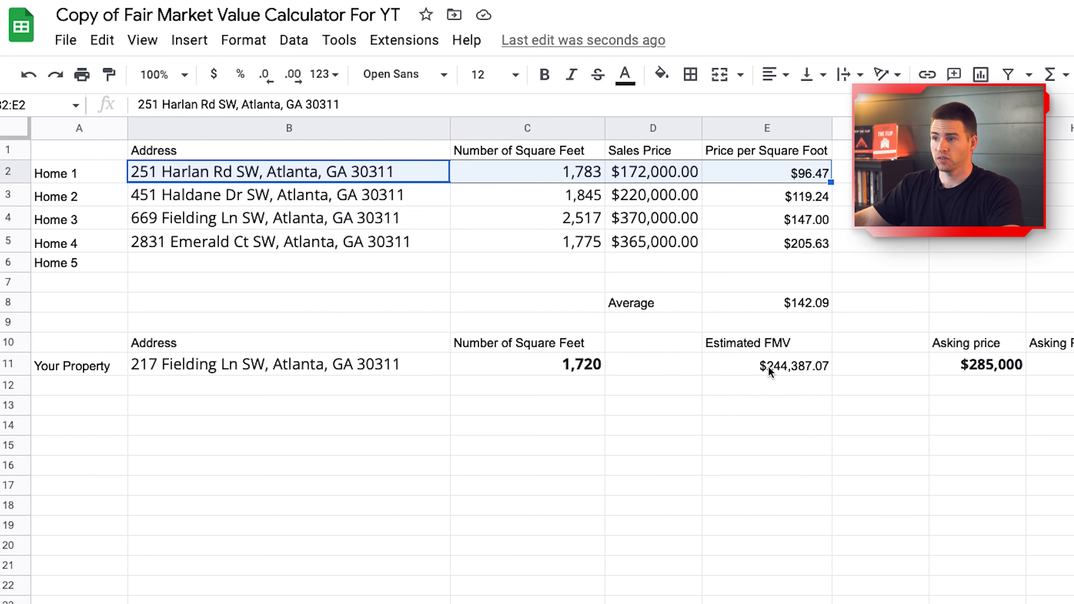
Delete Home 1's row contents, then undo and redo the recent edits.
key("Delete")
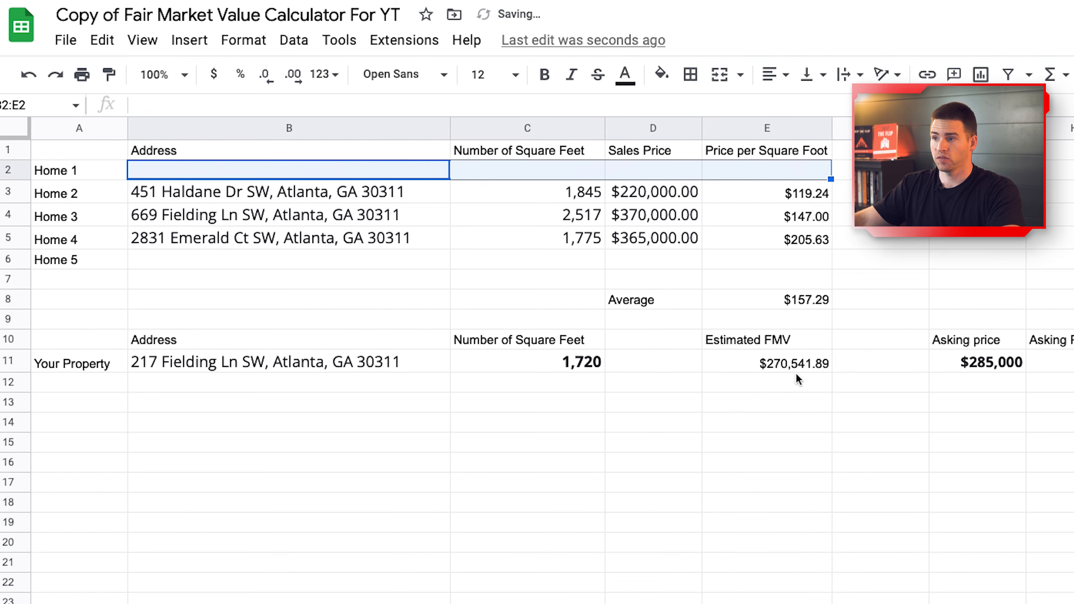
left_click(863, 447)
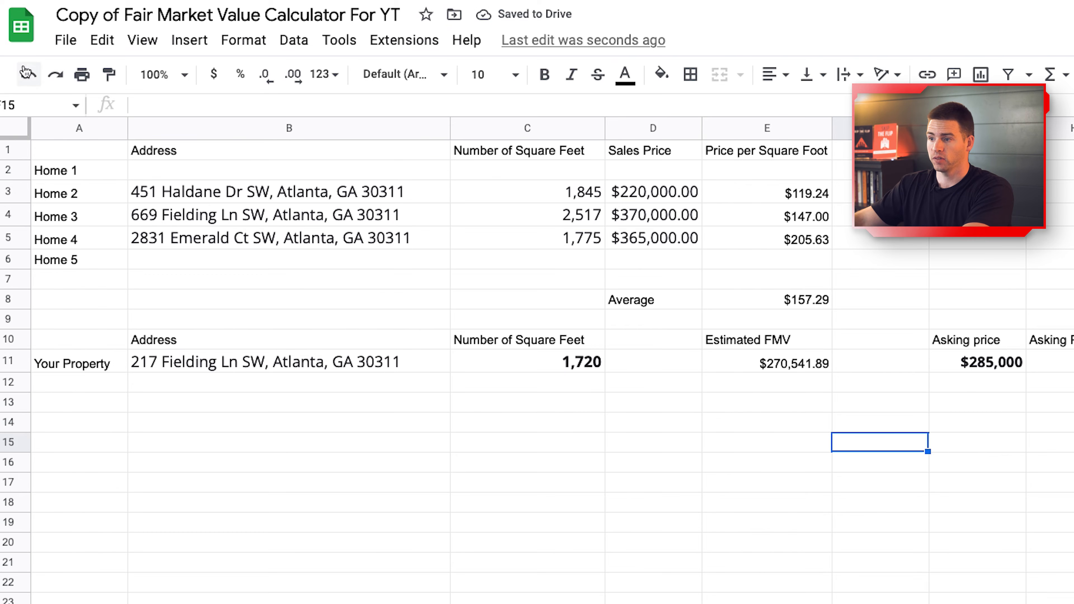
left_click(26, 72)
left_click(27, 72)
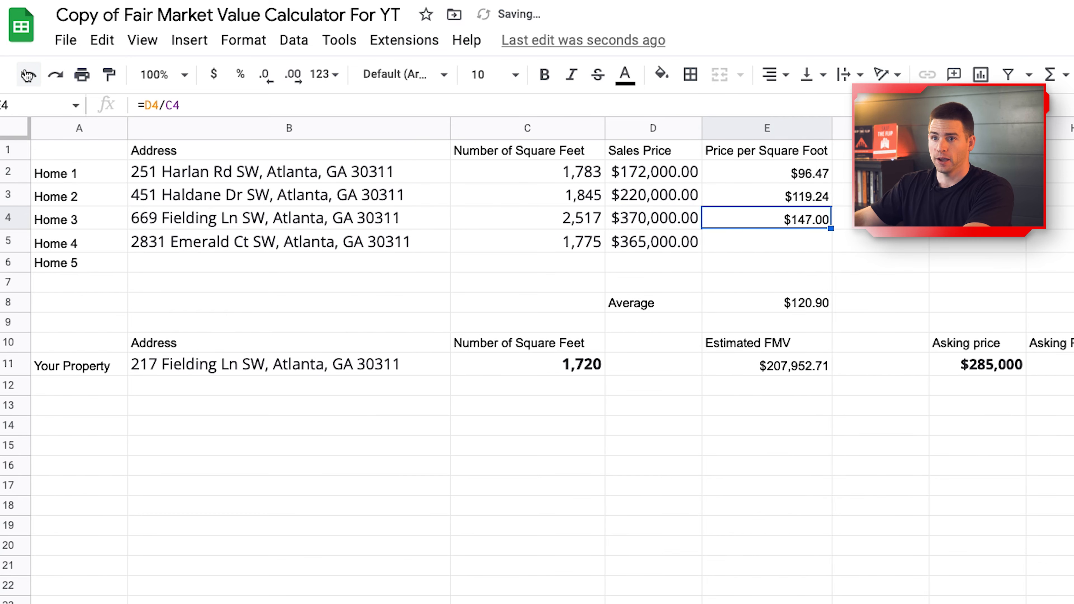
left_click(56, 75)
left_click(55, 76)
left_click(771, 390)
key("Up")
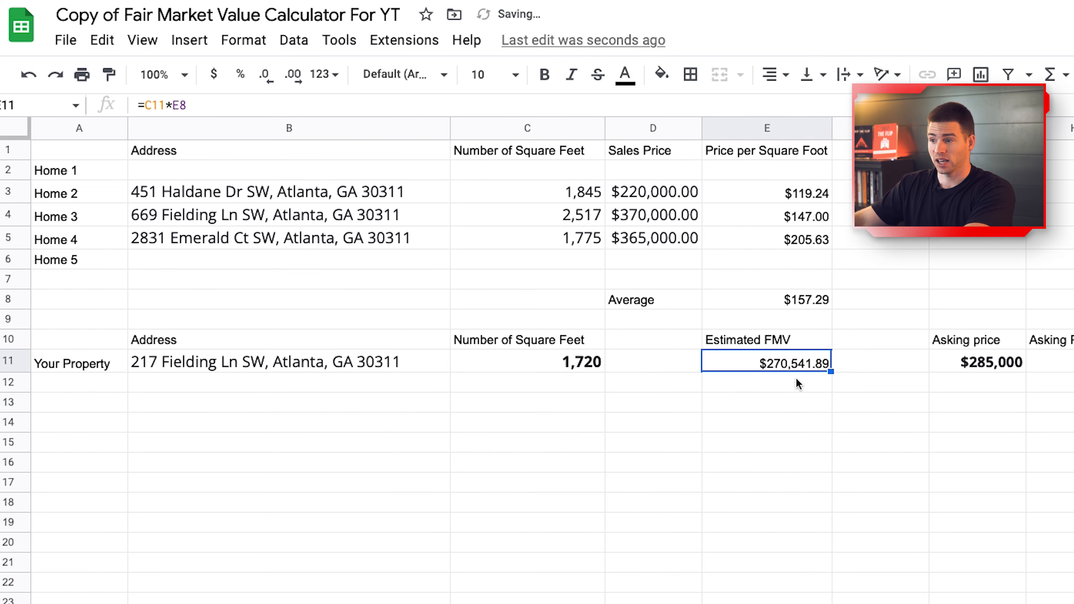
Restore Home 1's row and clear Home 4's B5:E5, returning FMV to $207,952.71.
left_click_drag(146, 244, 777, 247)
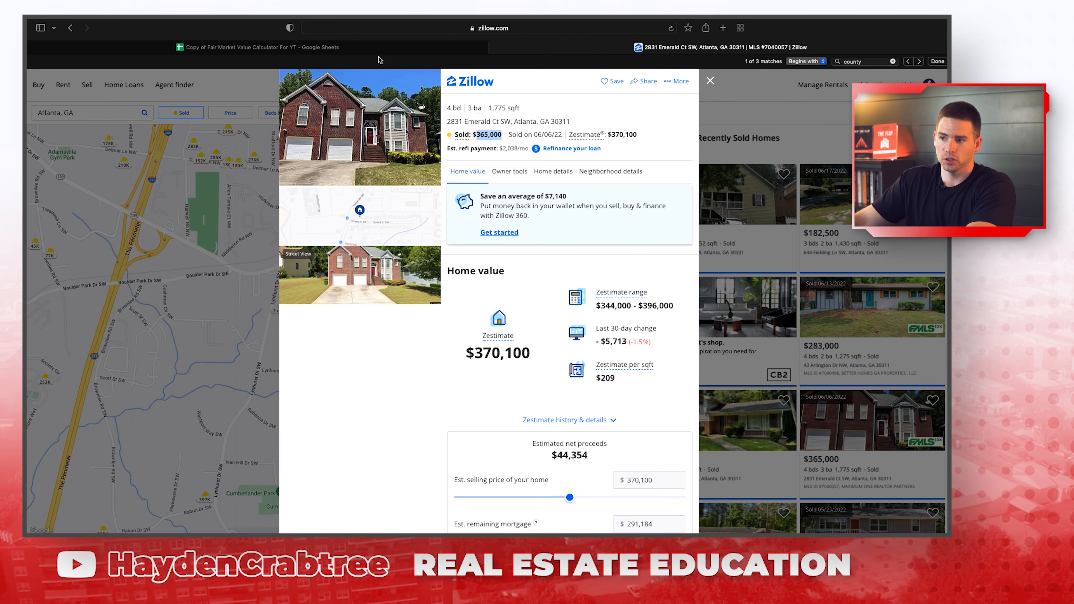
left_click(328, 47)
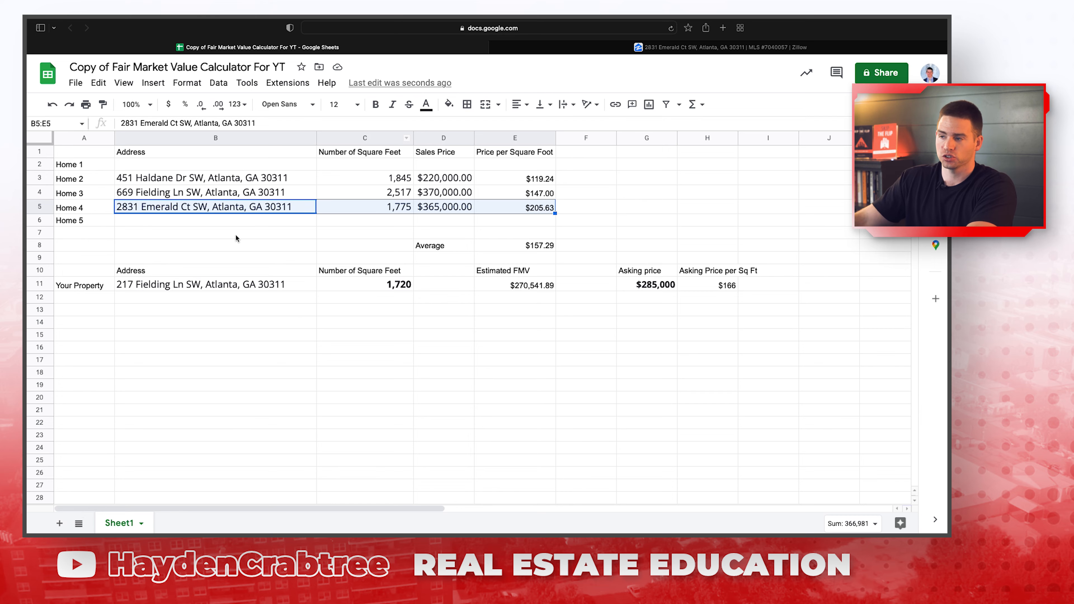
left_click(52, 104)
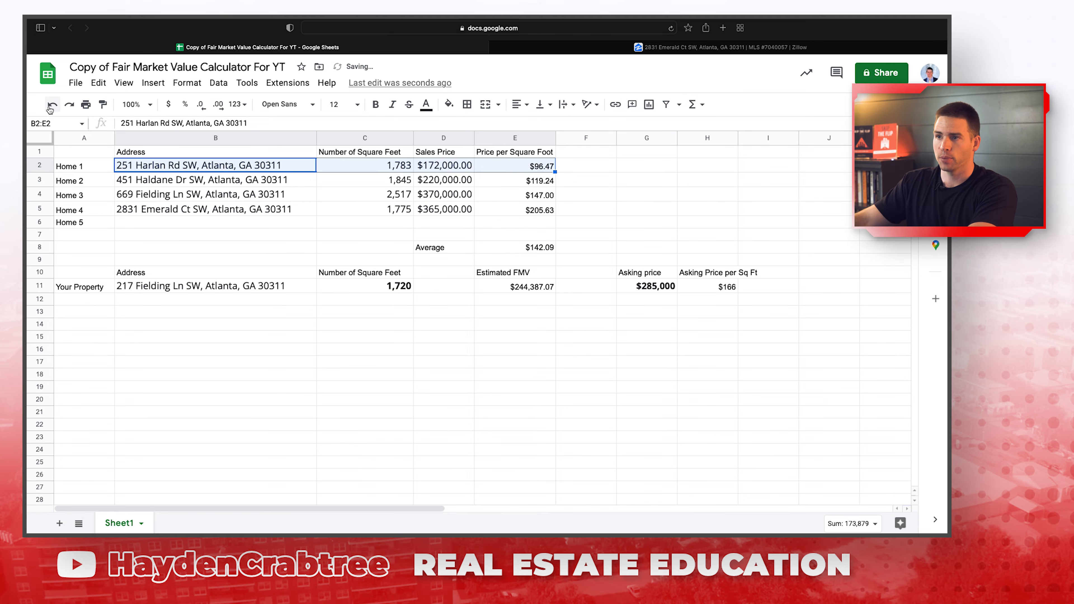
left_click(497, 286)
left_click_drag(212, 209, 523, 203)
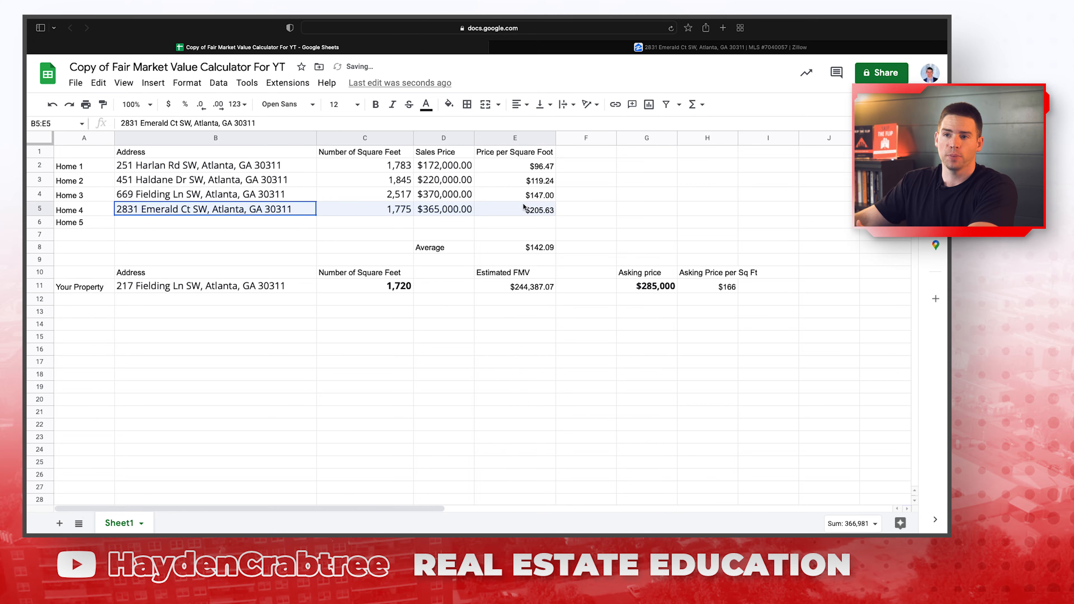
key("Delete")
left_click(592, 208)
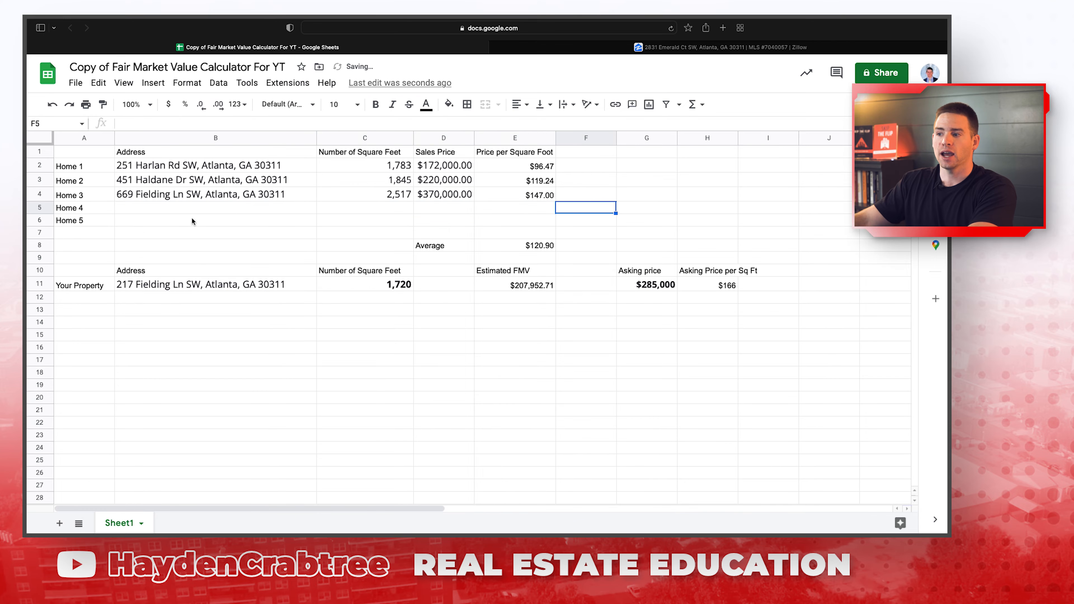
left_click(619, 47)
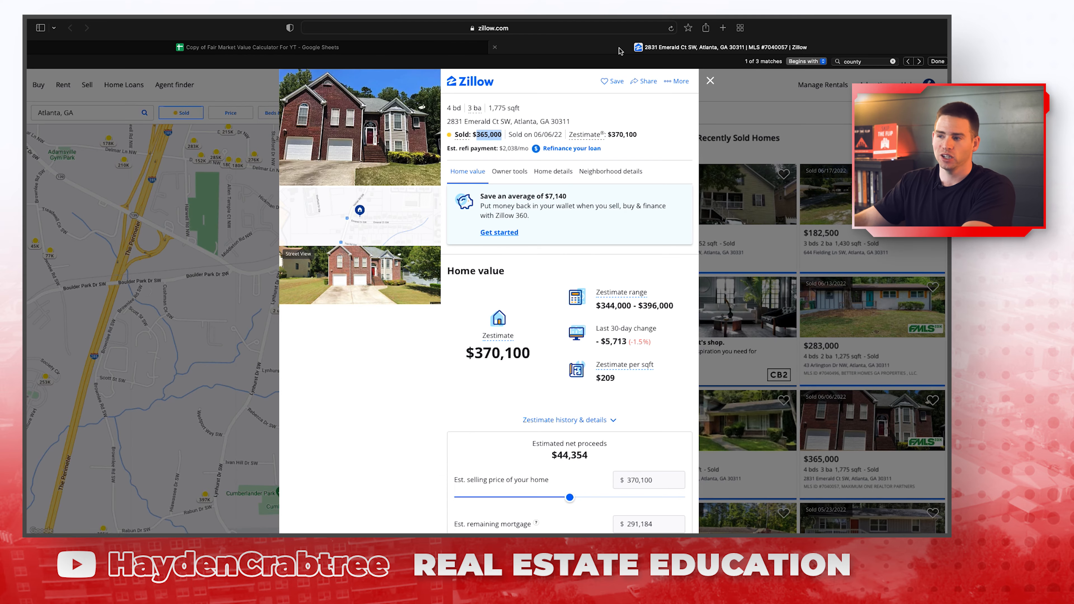
left_click(711, 80)
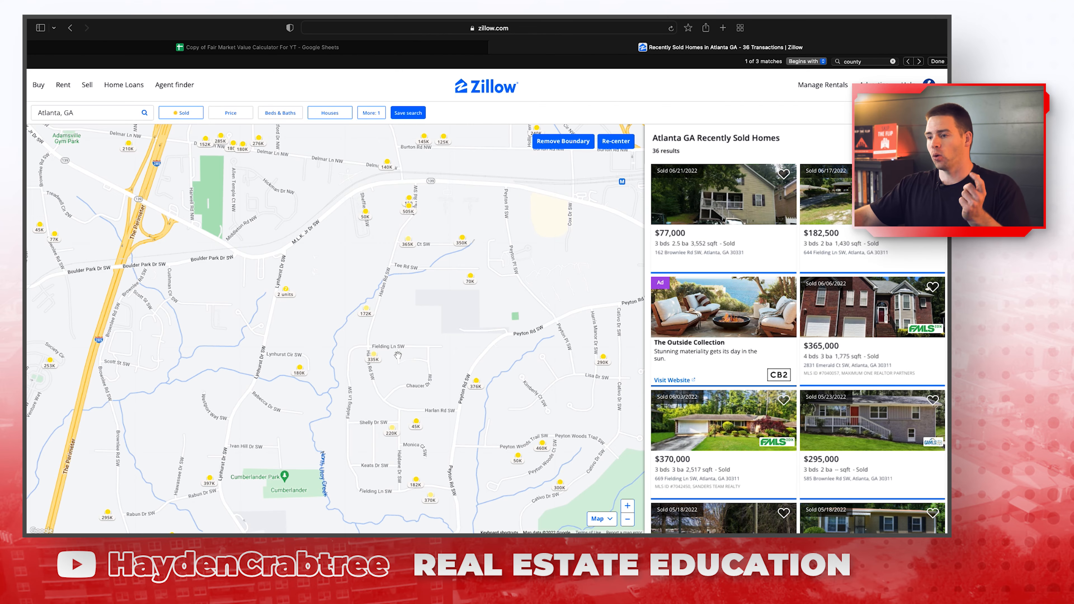
scroll(398, 355, "up", 3)
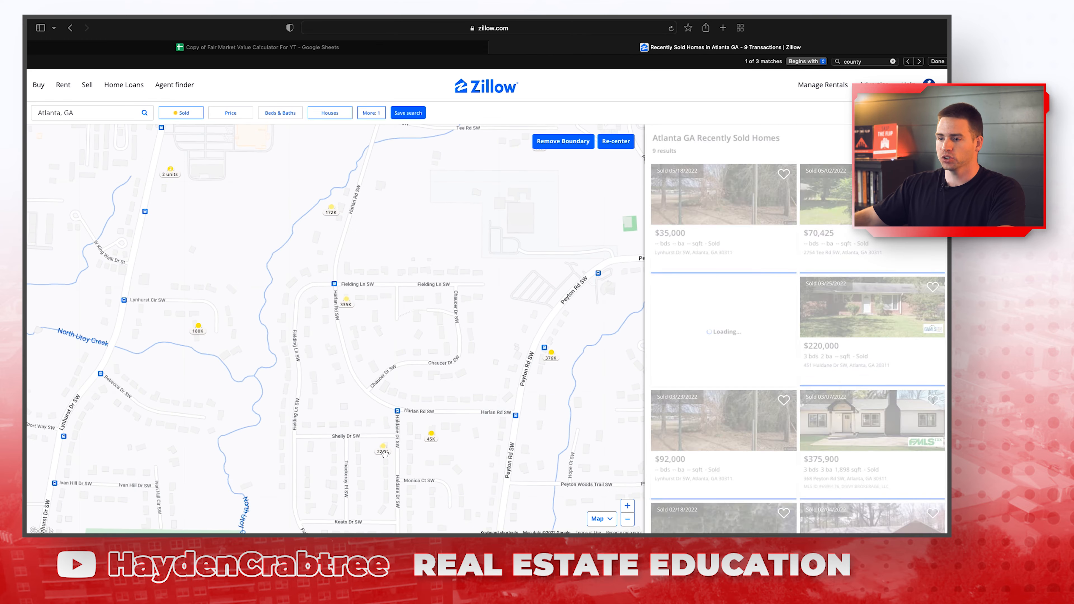
left_click(384, 453)
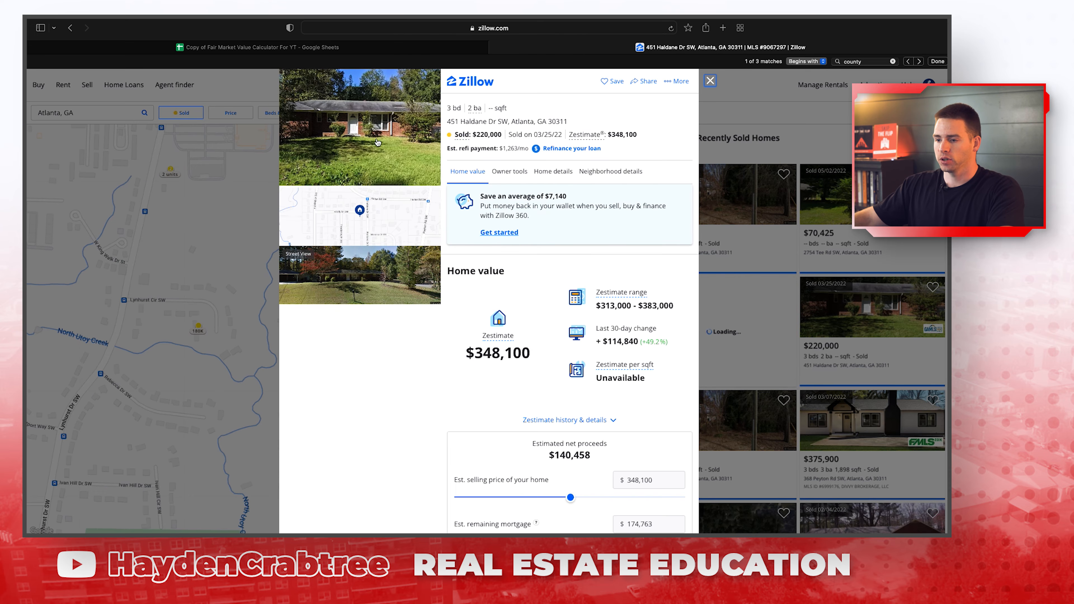
left_click(710, 81)
left_click_drag(453, 421, 459, 363)
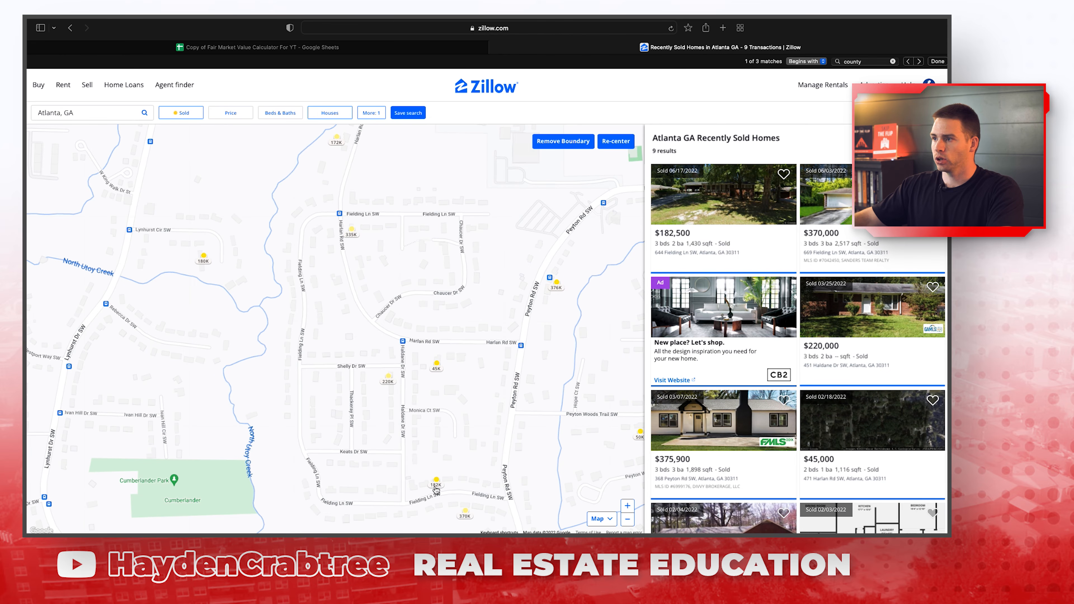
left_click(435, 485)
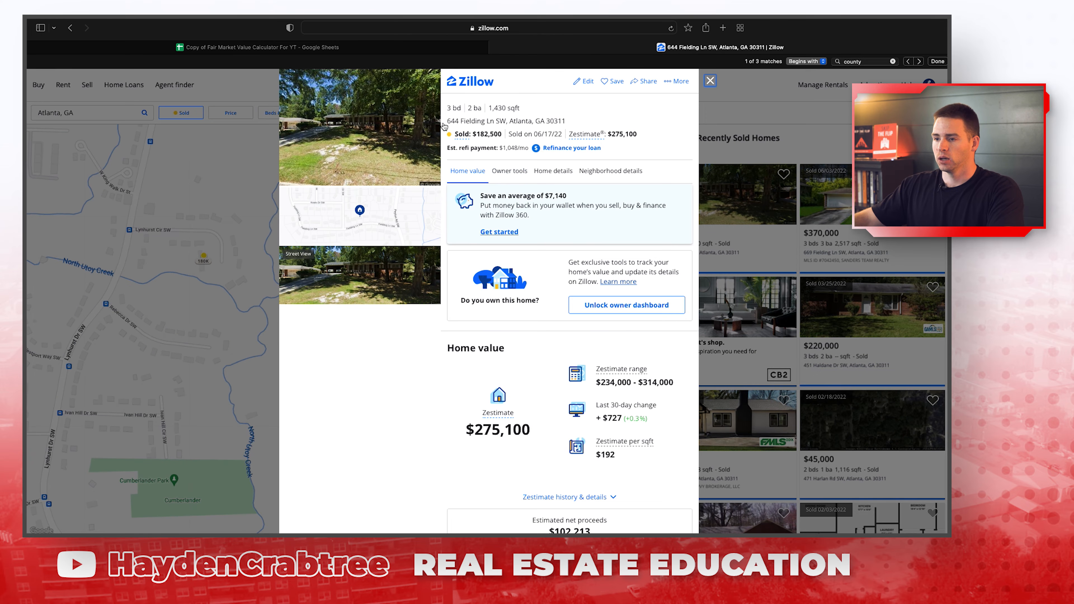
left_click(393, 150)
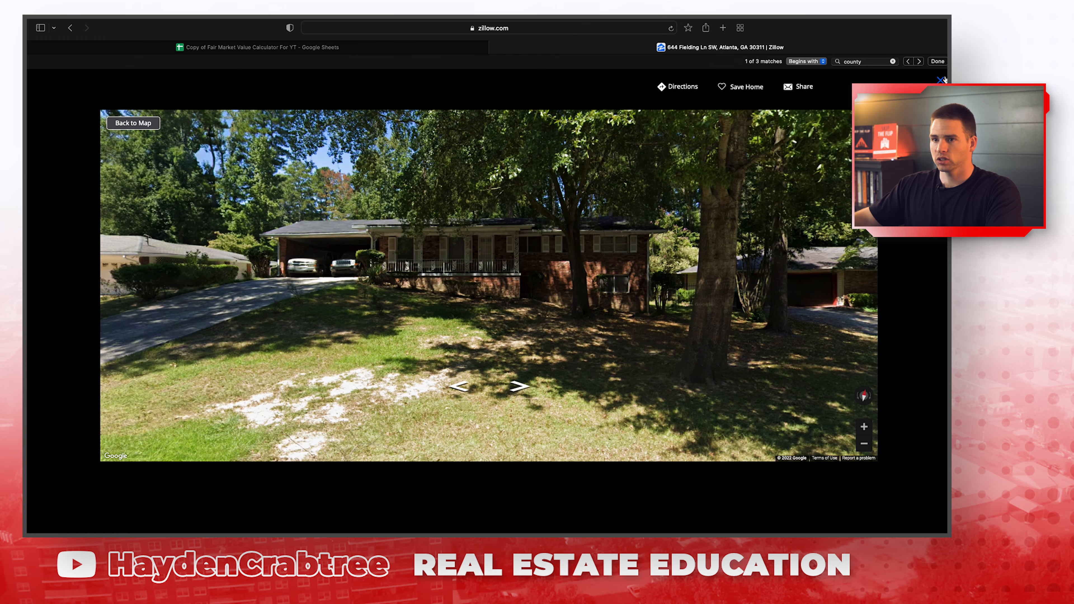
left_click(941, 80)
Copy 1,430 sq ft into C5 and the $182,500 sale price into D5.
left_click_drag(489, 109, 506, 109)
key("super+c")
left_click(438, 47)
left_click(402, 213)
key("super+v")
left_click(545, 47)
left_click_drag(503, 135, 473, 134)
key("super+c")
left_click(425, 48)
left_click(454, 212)
key("super+v")
left_click(537, 48)
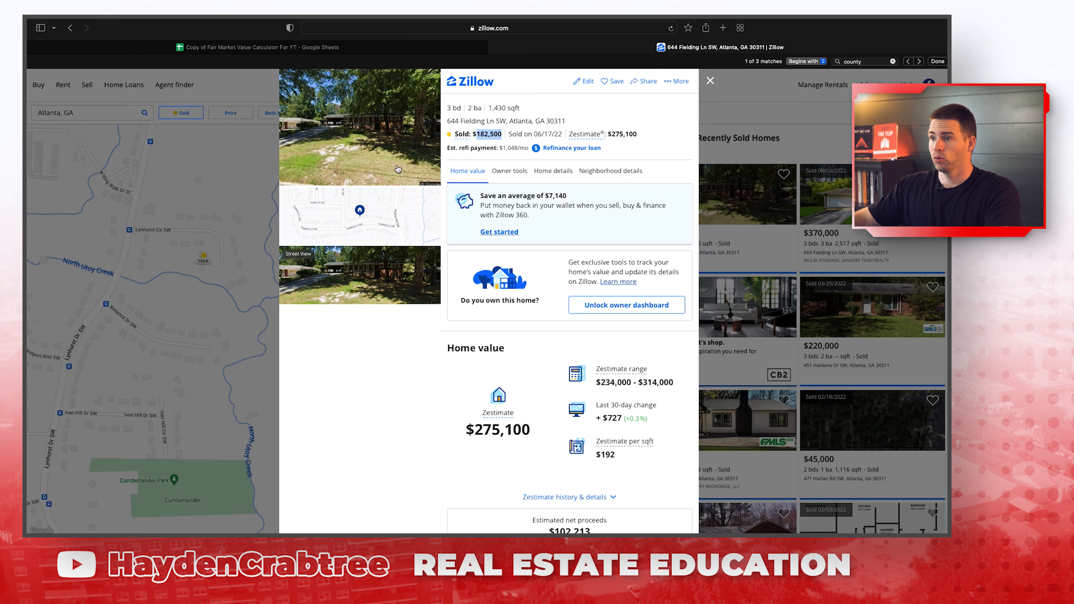
left_click_drag(566, 122, 447, 122)
key("super+c")
left_click(262, 47)
left_click(170, 210)
key("super+v")
left_click(534, 209)
left_click(552, 199)
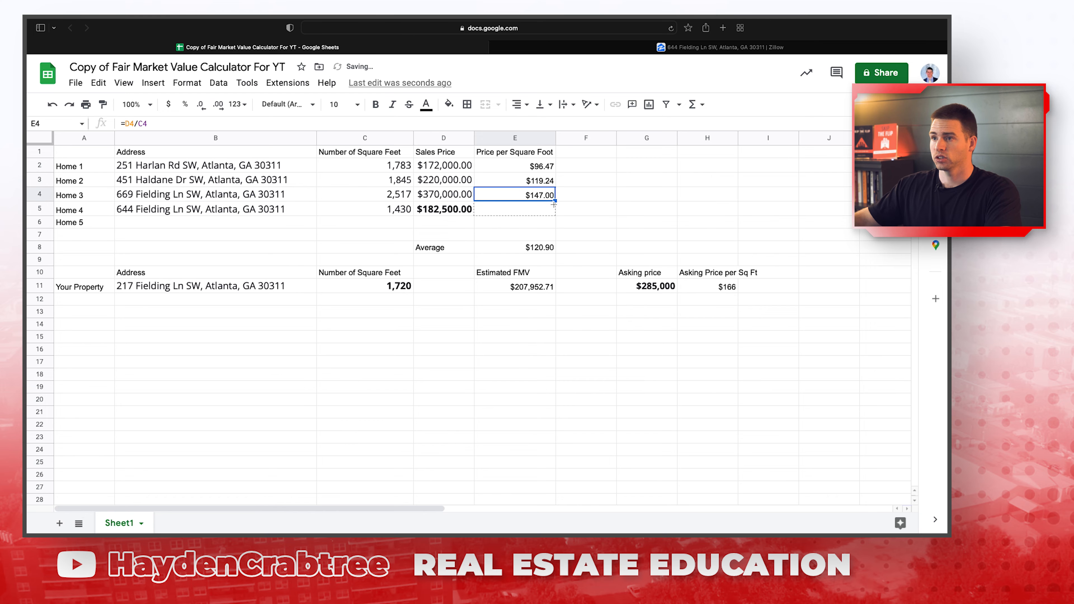
Fill the price-per-sq-ft formula from E4 down into E5 for Home 4.
left_click_drag(554, 203, 553, 211)
left_click(534, 211)
left_click(530, 287)
Change E2 to =(D2/C2)+20, raising the estimated FMV to $219,442.16.
left_click(527, 168)
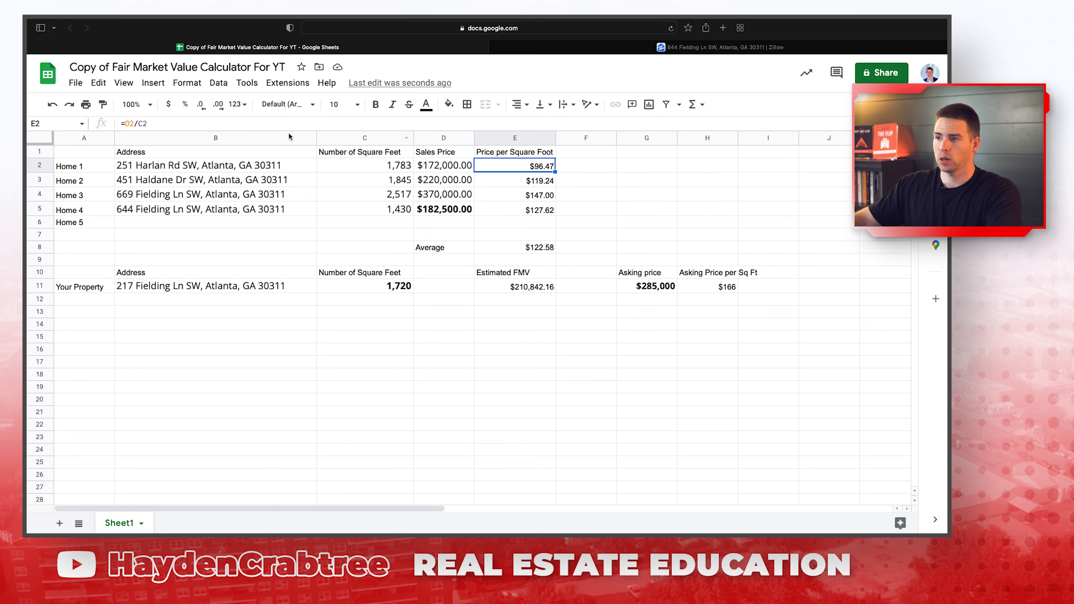
left_click(205, 124)
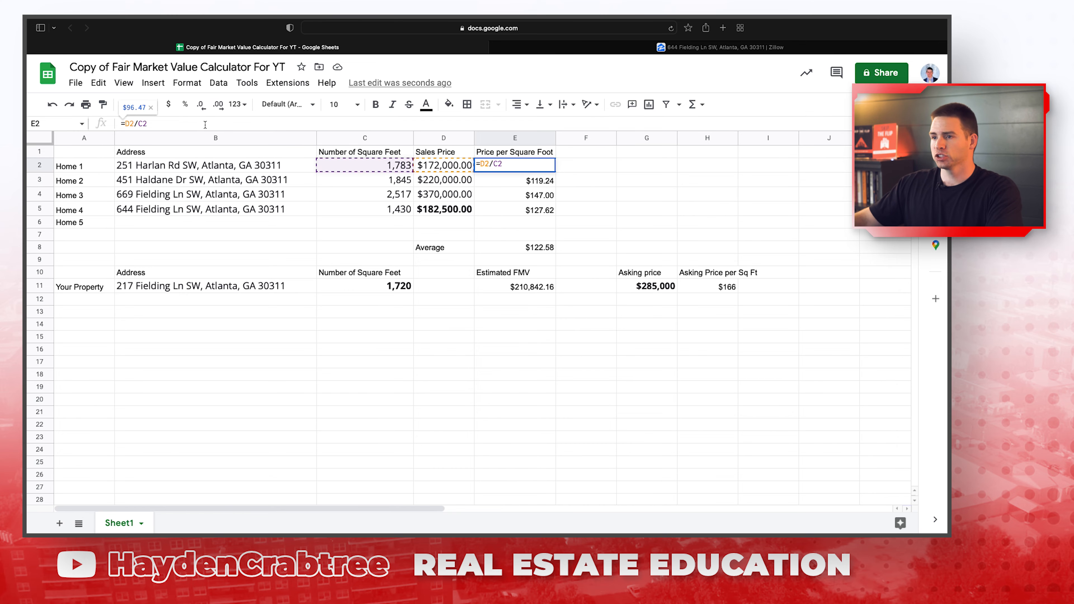
type(")")
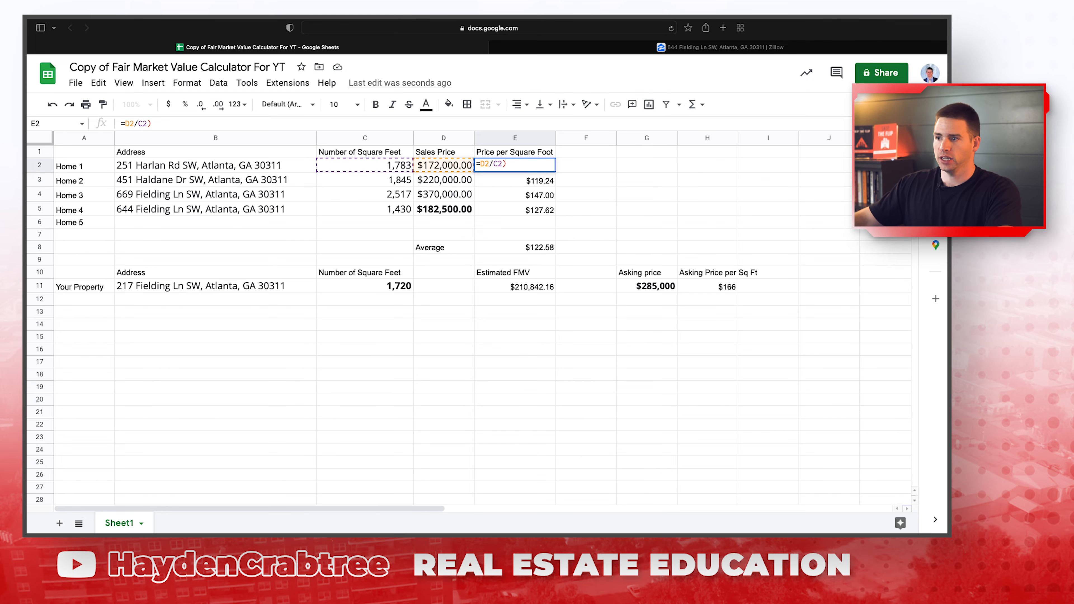
type("(")
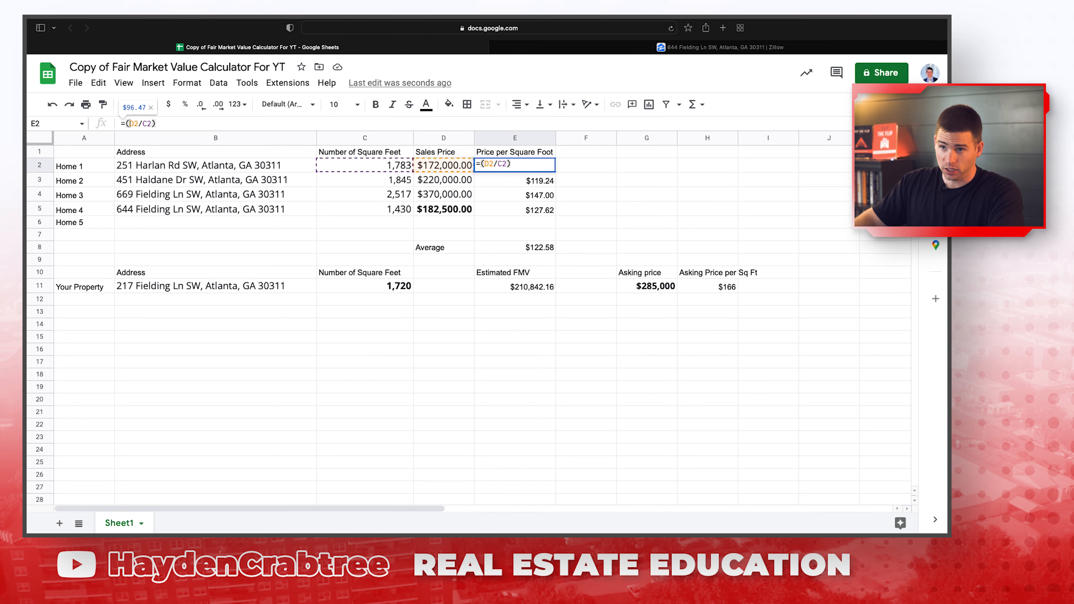
type("+")
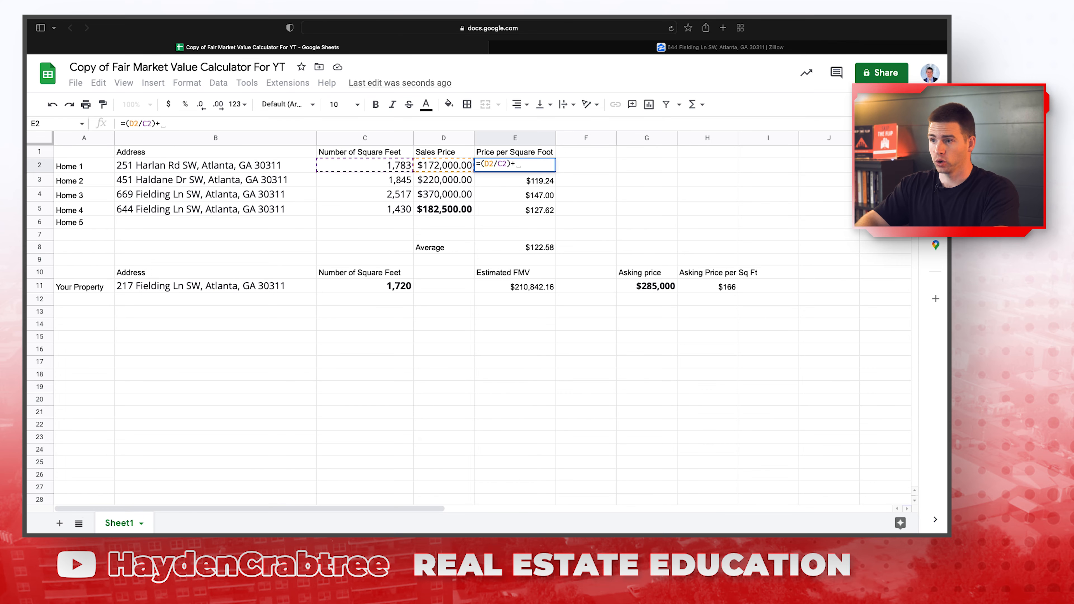
type("20")
key("Return")
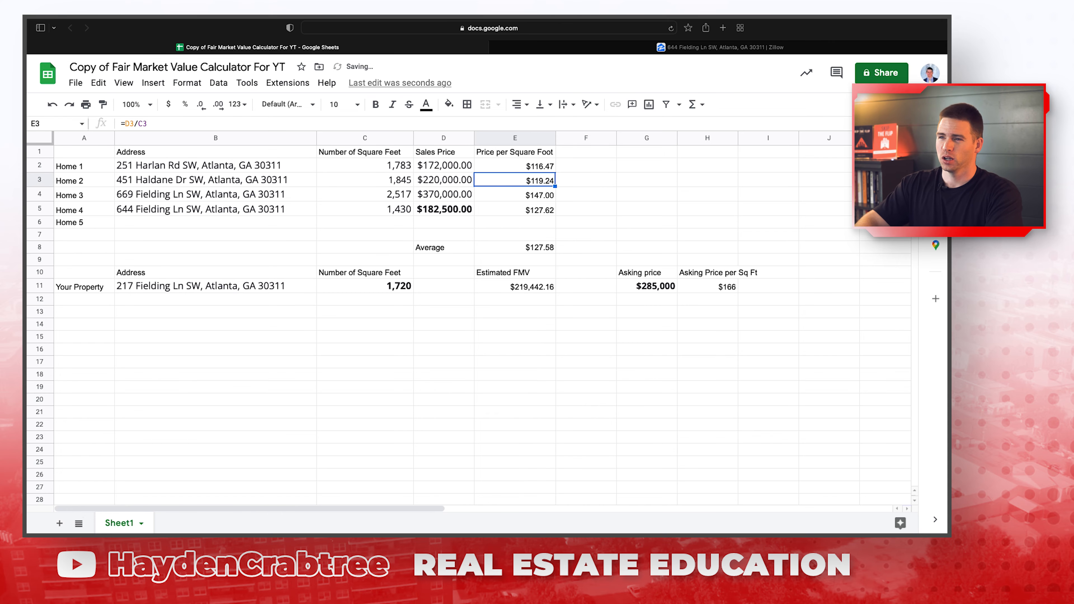
left_click(489, 288)
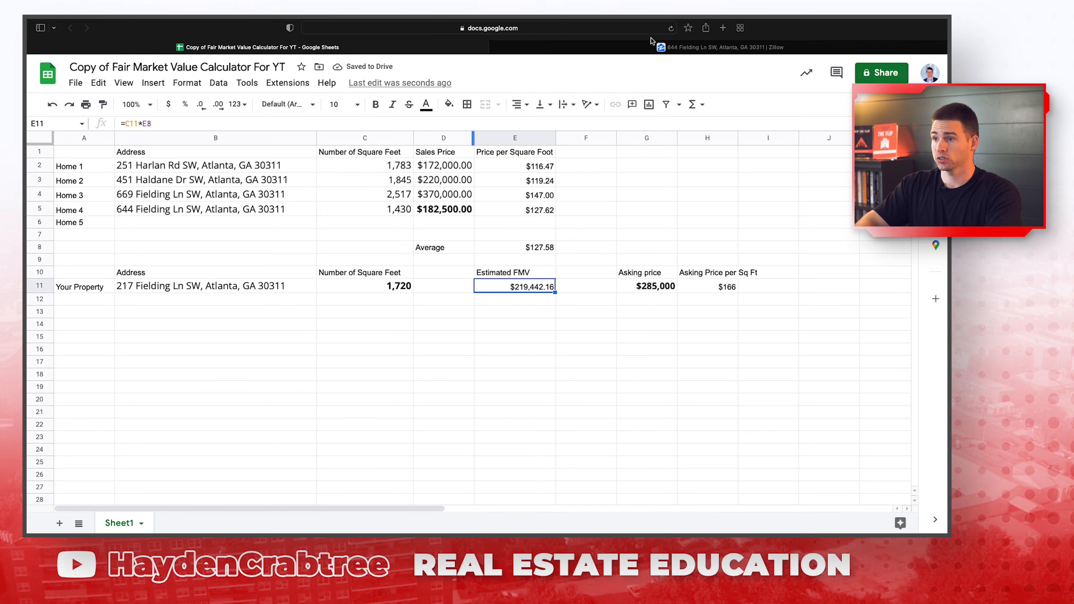
left_click(647, 49)
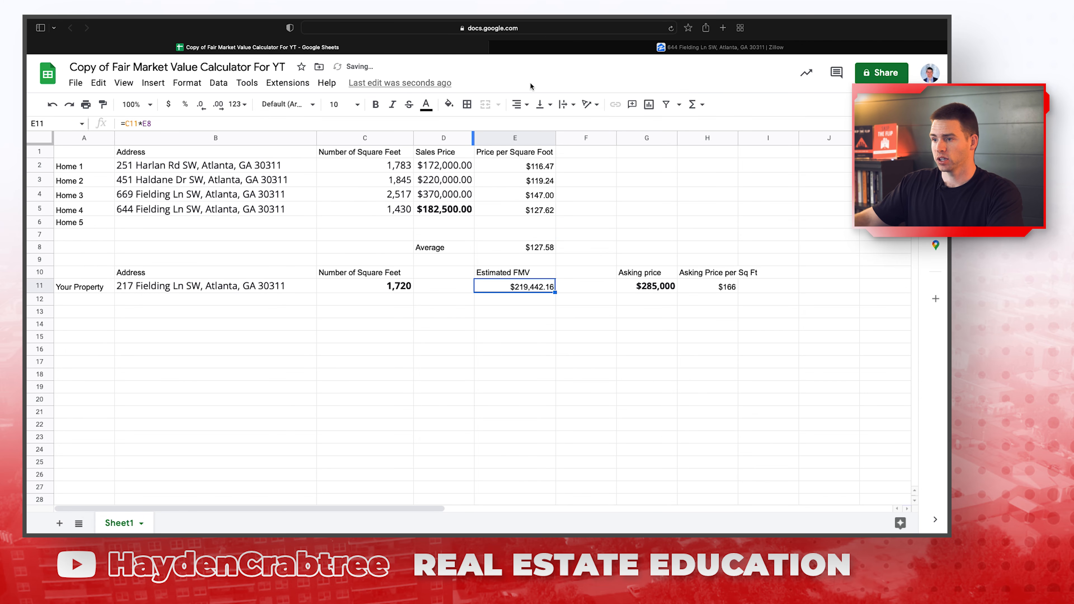
left_click(650, 46)
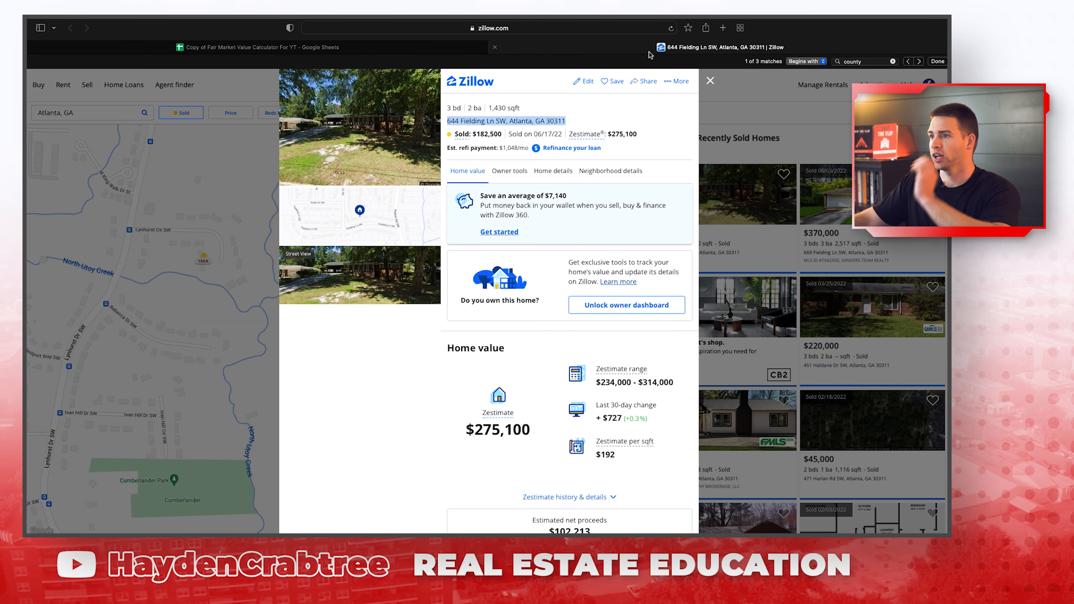
left_click(193, 287)
left_click(181, 112)
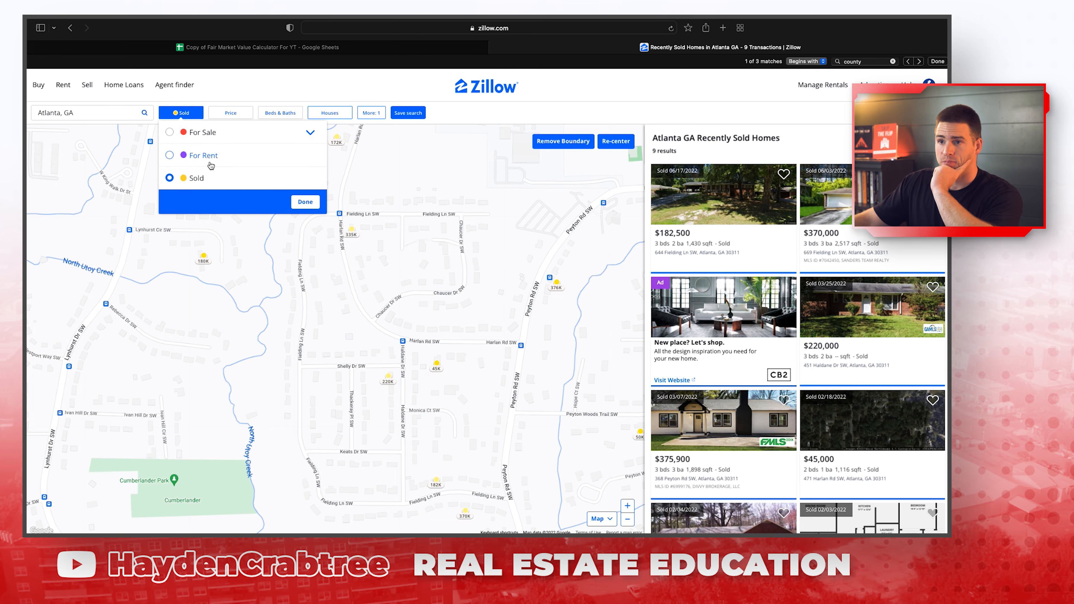
left_click(304, 201)
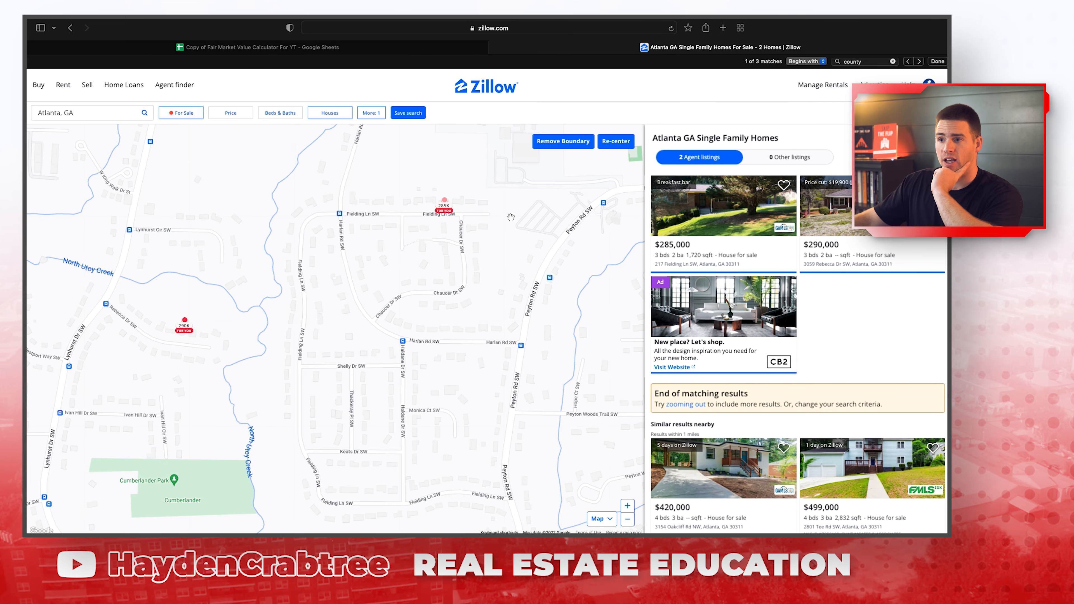
left_click(449, 206)
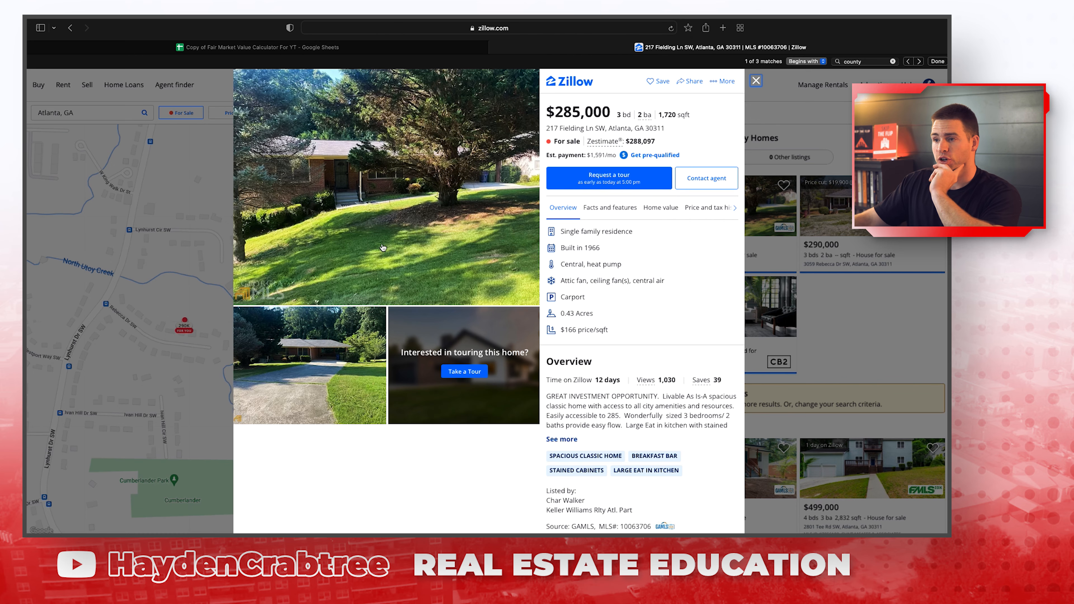
left_click(360, 359)
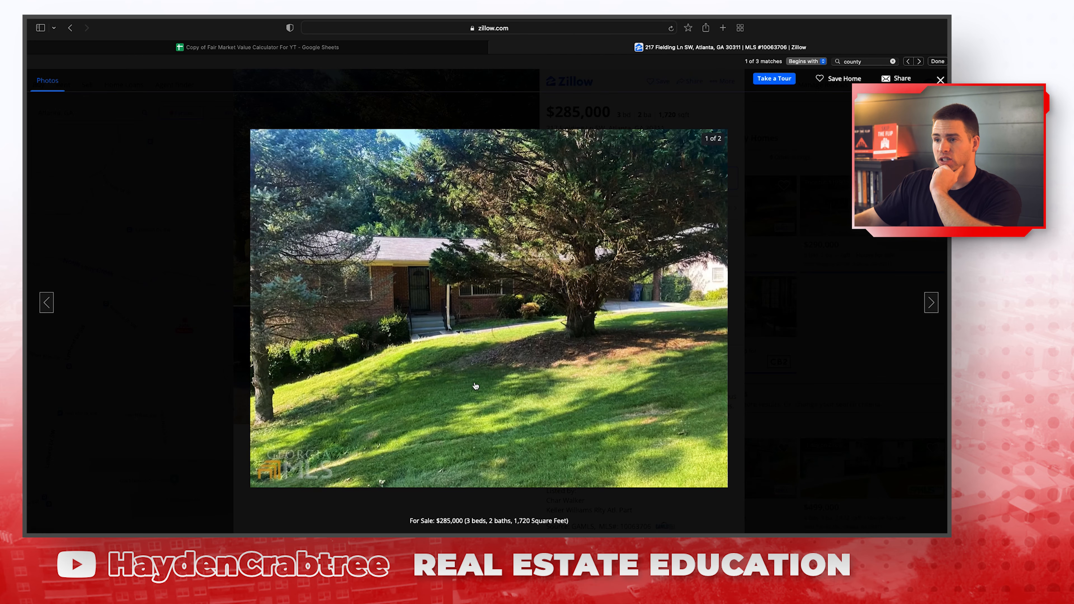
left_click(931, 303)
key("Escape")
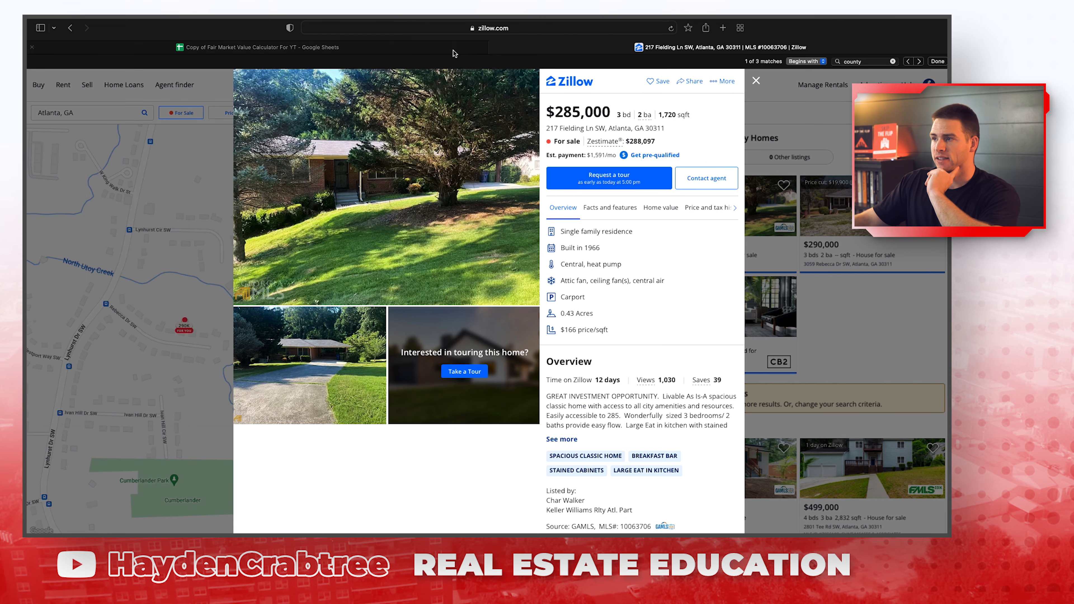
key("ctrl+shift+Tab")
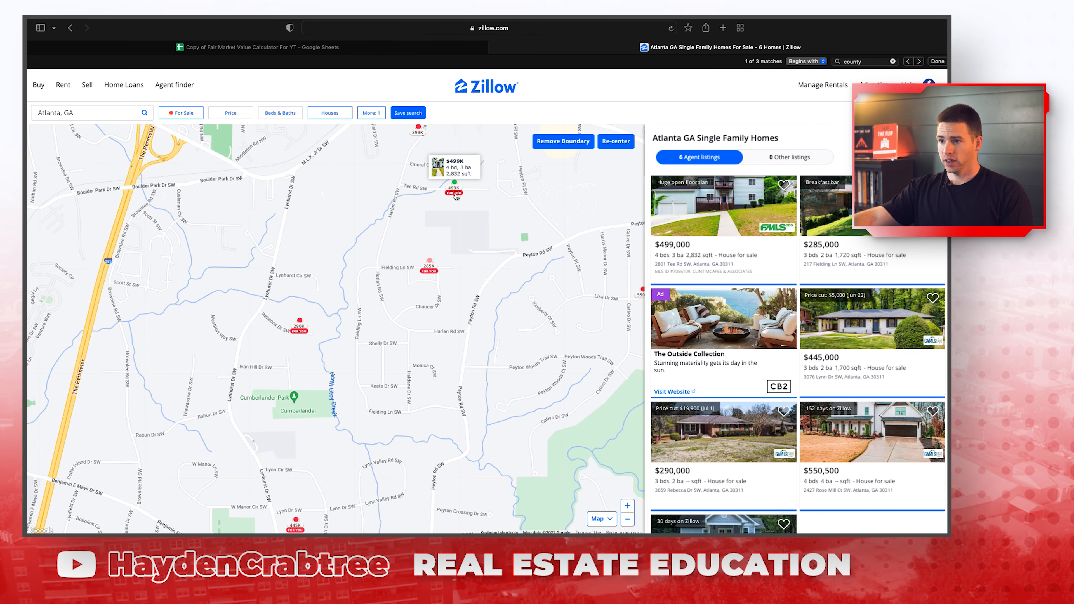
left_click(448, 179)
scroll(447, 229, "down", 3)
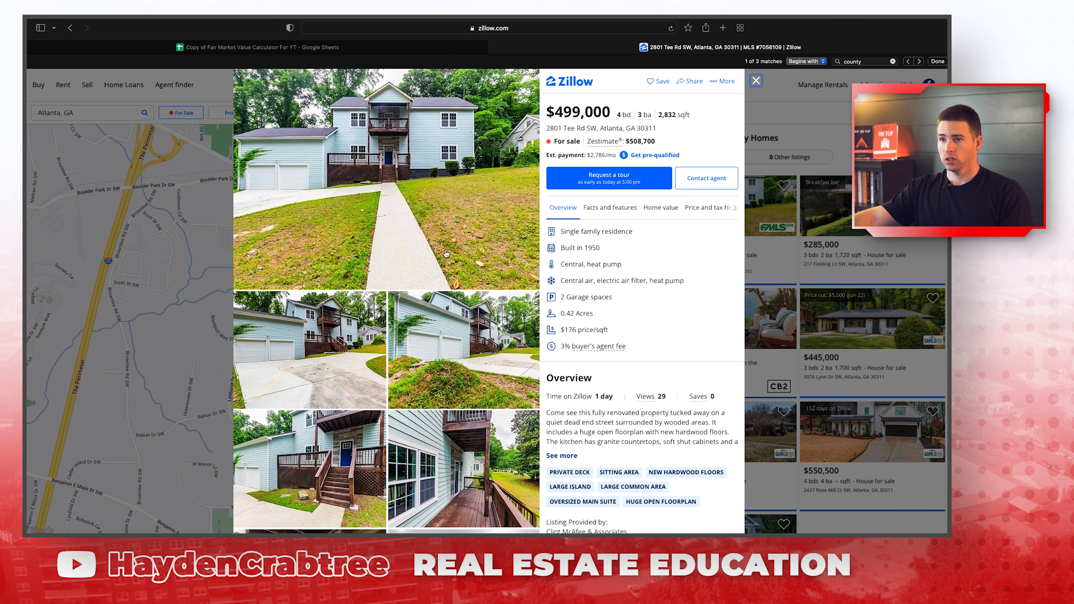
scroll(464, 420, "down", 3)
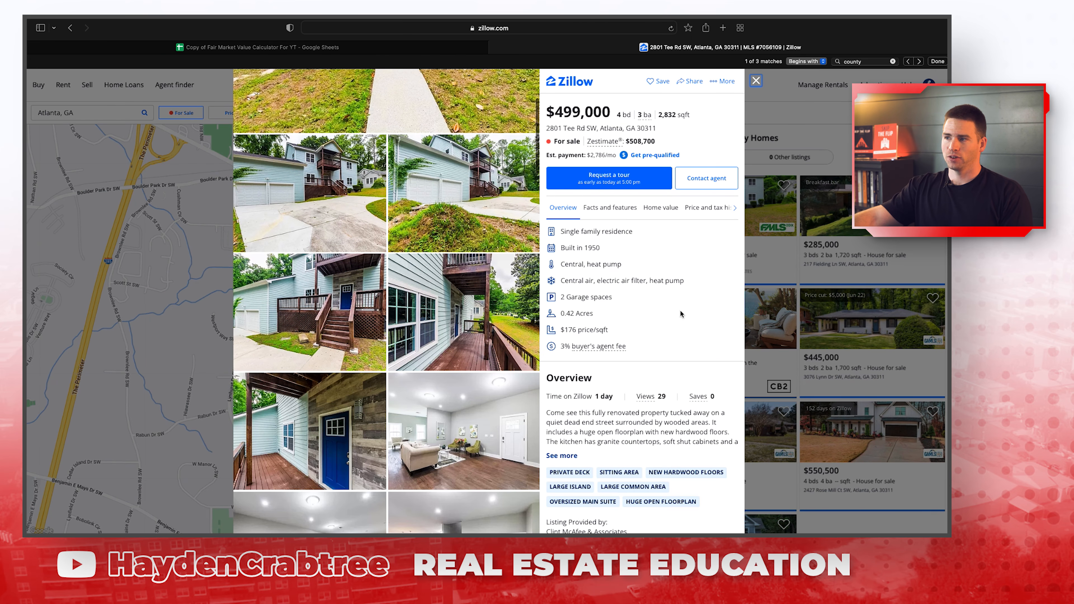
scroll(478, 296, "down", 5)
scroll(478, 296, "up", 10)
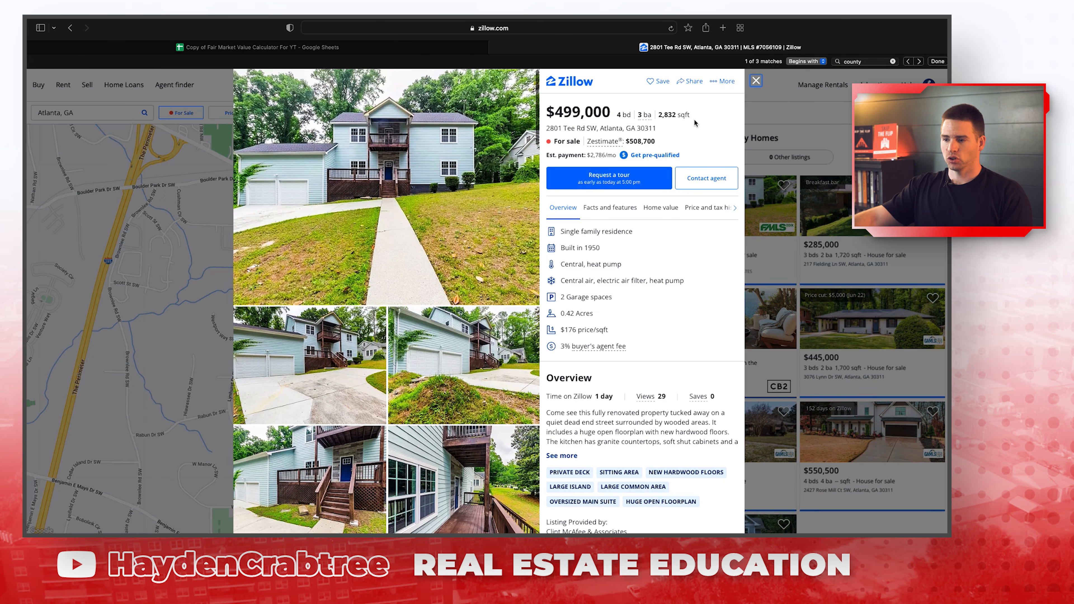
left_click(755, 80)
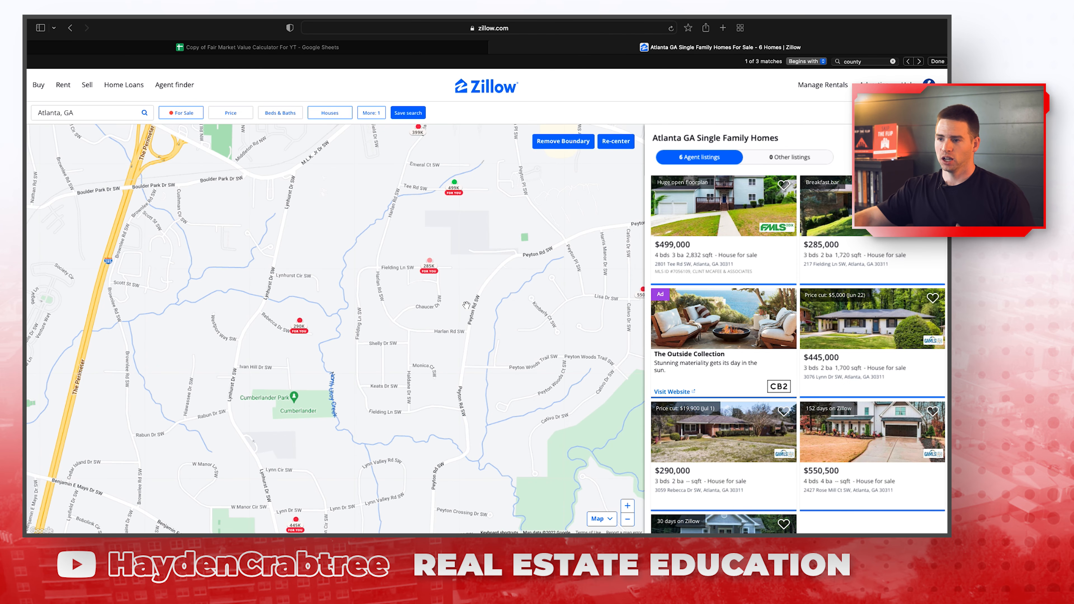
scroll(286, 351, "down", 5)
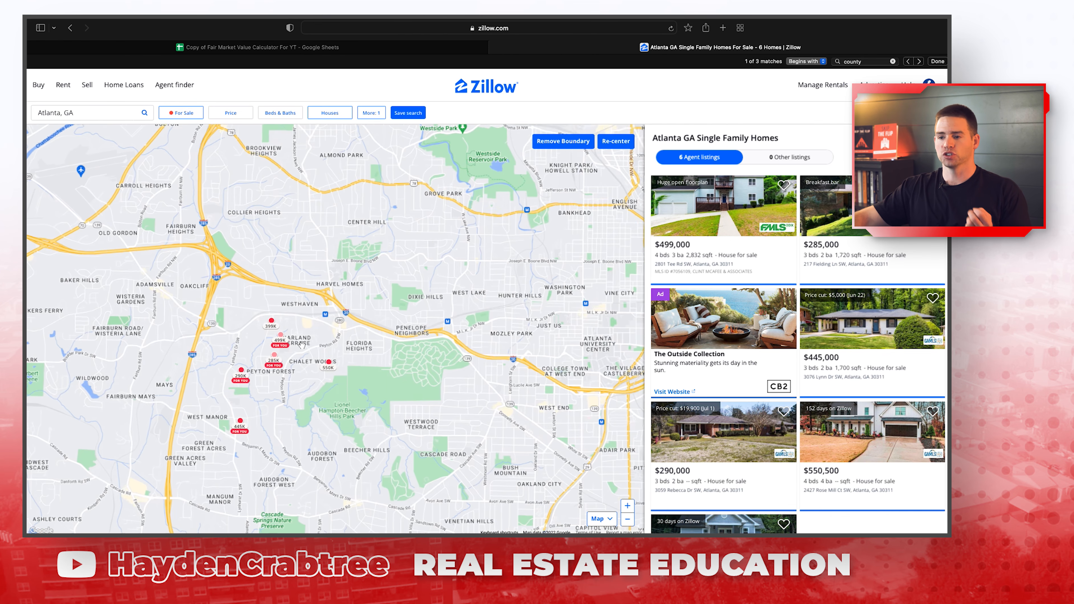
scroll(182, 349, "down", 1)
Scroll the SKIP THE FLIP audiobook's chapter list down to CHAPTER 62 Conclusion.
left_click_drag(110, 348, 160, 352)
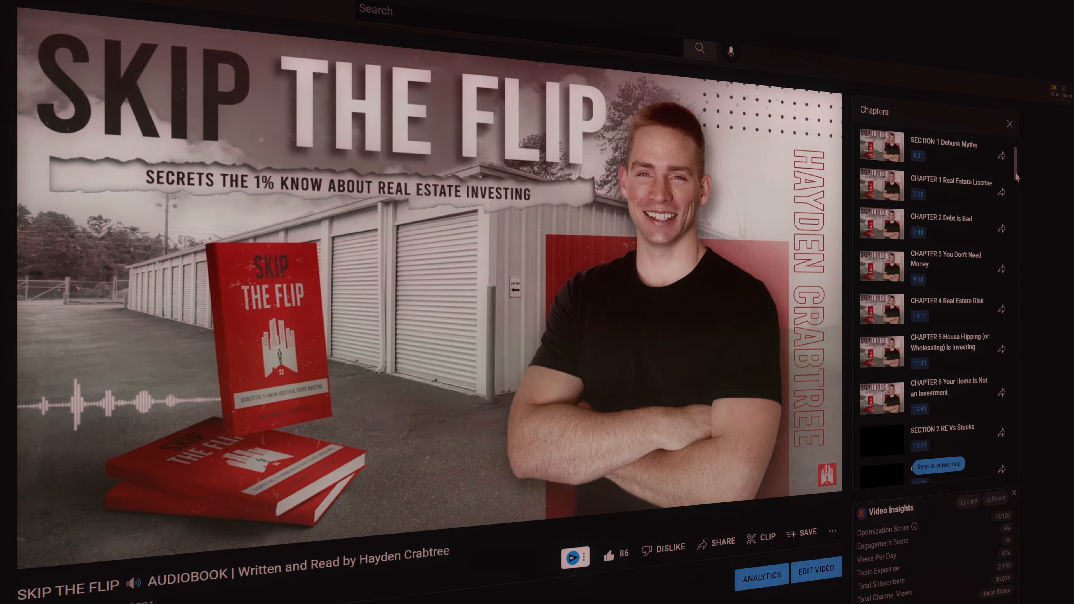
left_click_drag(1017, 176, 1038, 550)
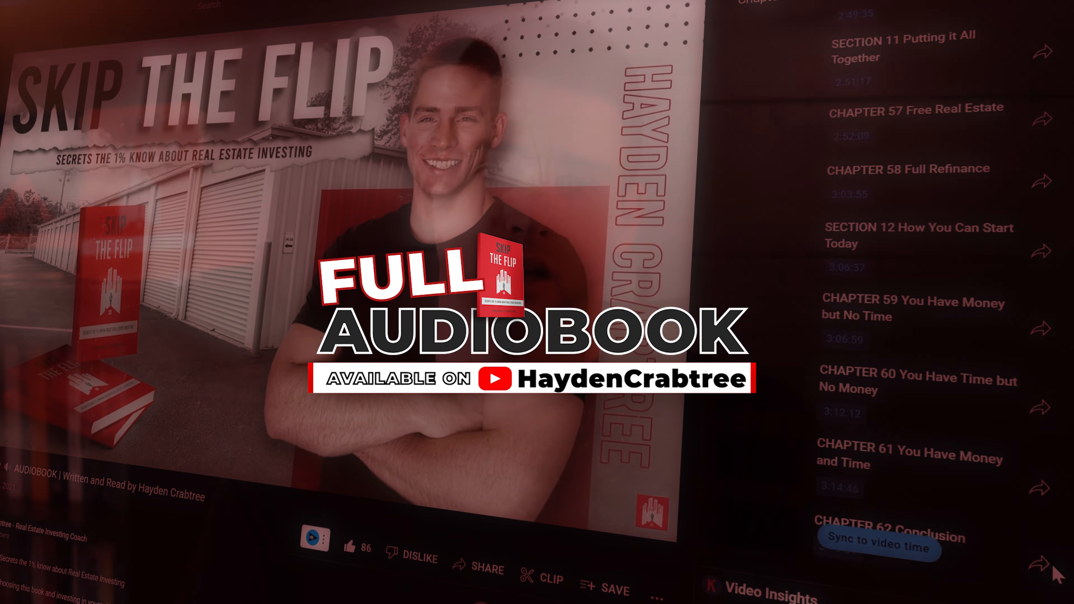